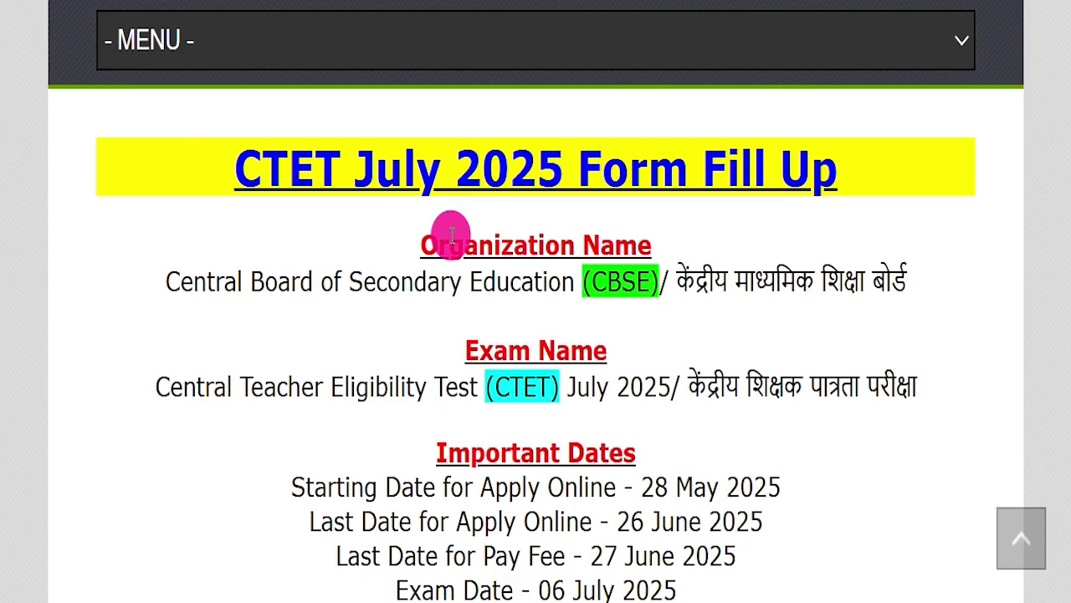
- Open ctet.nic.in from the article's 'CTET July 2025 Form Fill Up' title link
click(325, 143)
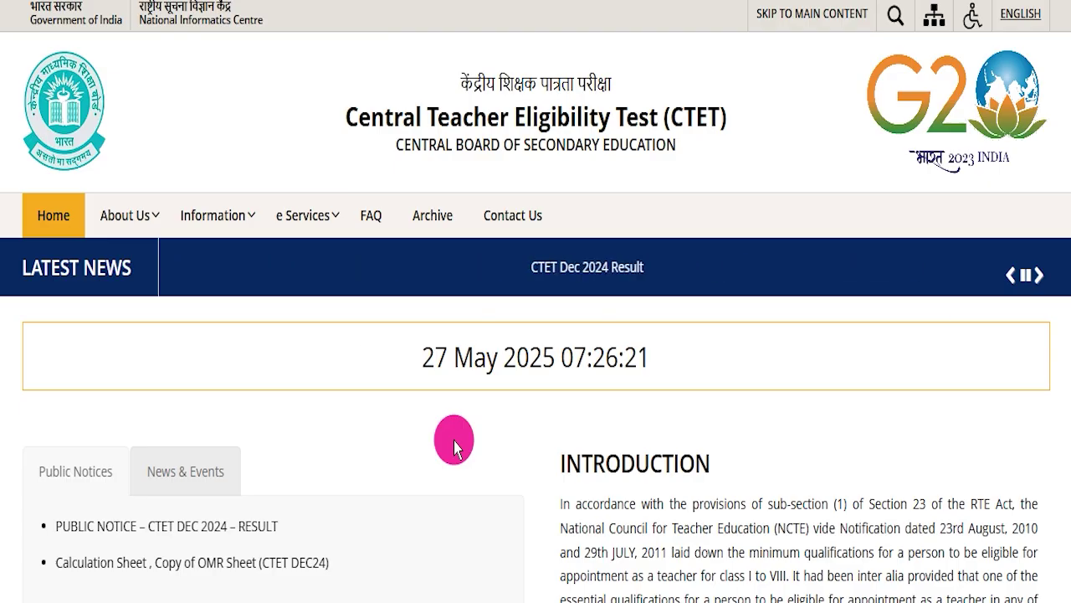
scroll(454, 442, down, 7)
scroll(533, 435, down, 5)
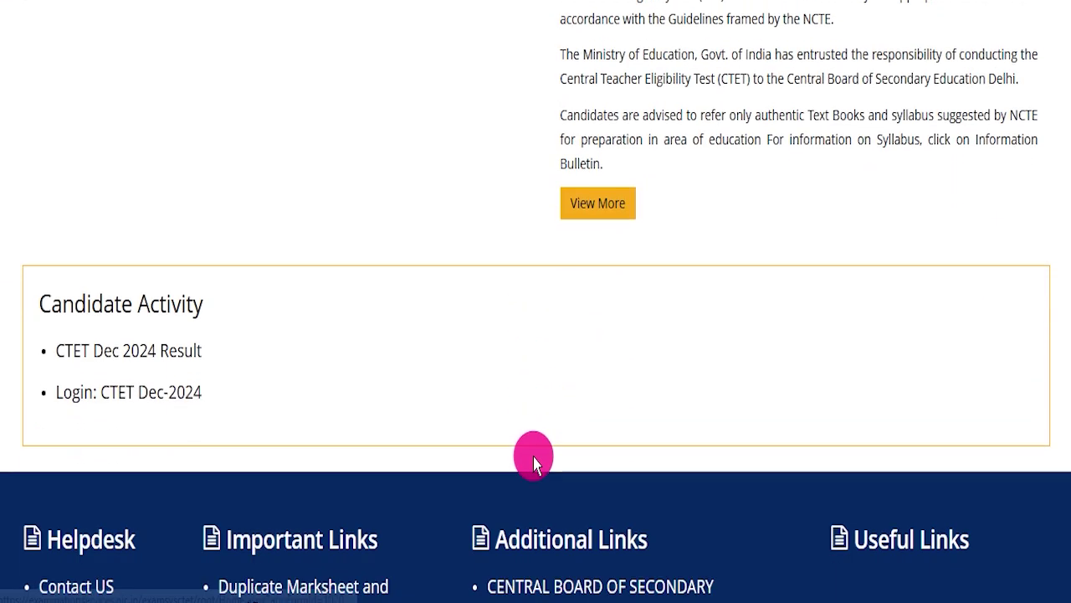
scroll(499, 436, down, 3)
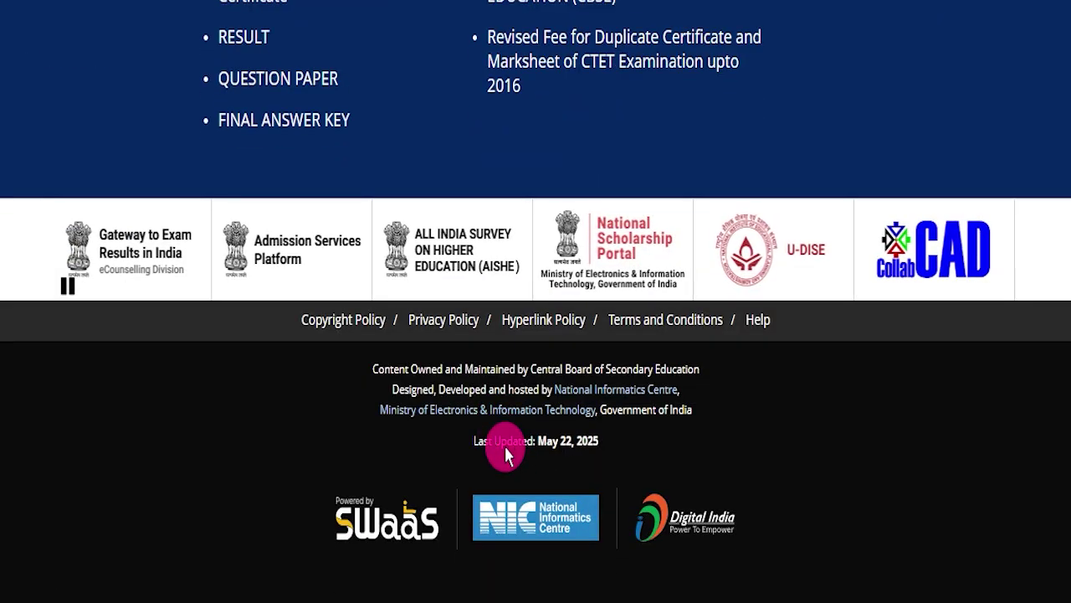
scroll(506, 452, up, 12)
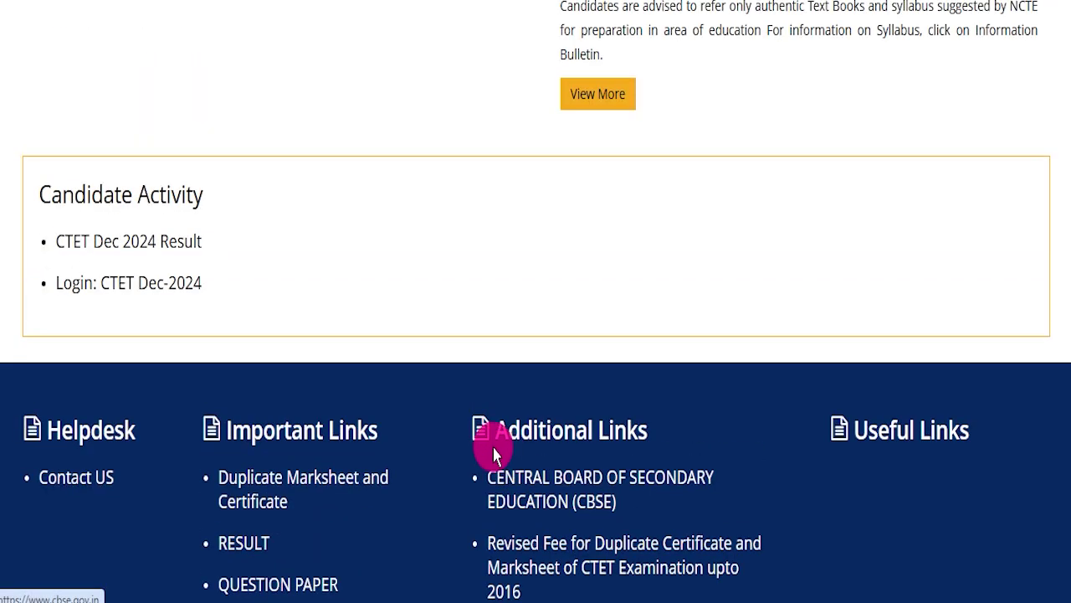
scroll(512, 456, up, 5)
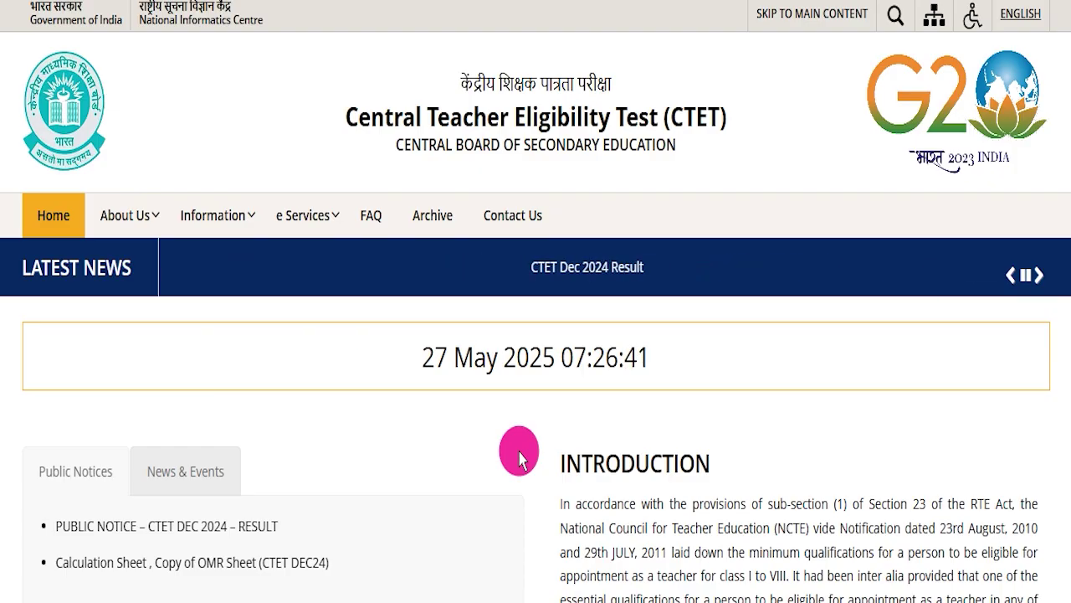
scroll(519, 456, down, 10)
scroll(509, 447, up, 10)
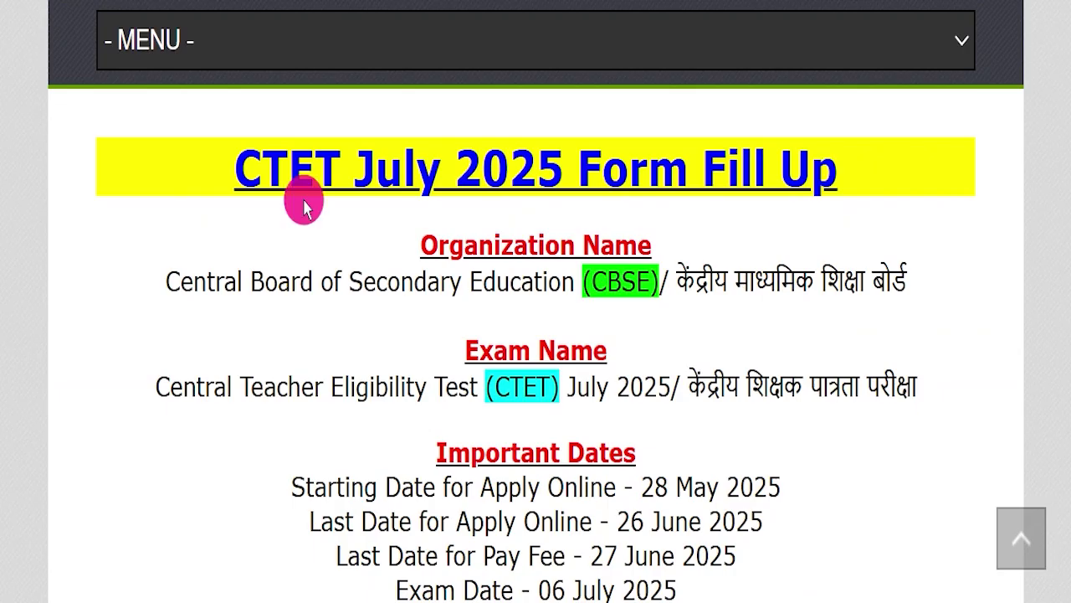
- Highlight the 'CTET July 2025 Form Fill Up' heading in the article
drag(166, 161, 206, 167)
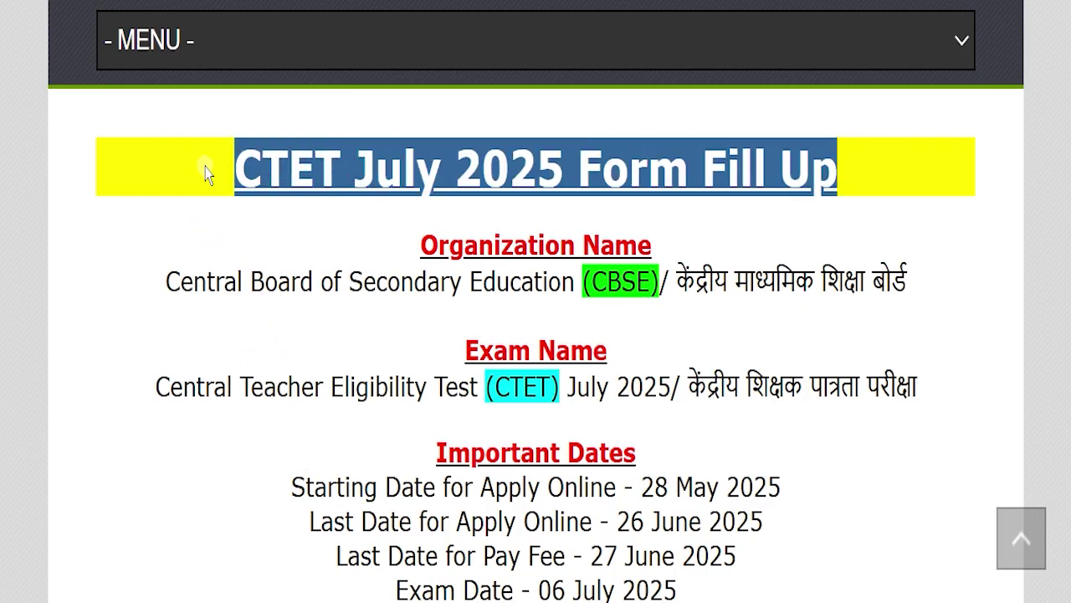
click(210, 171)
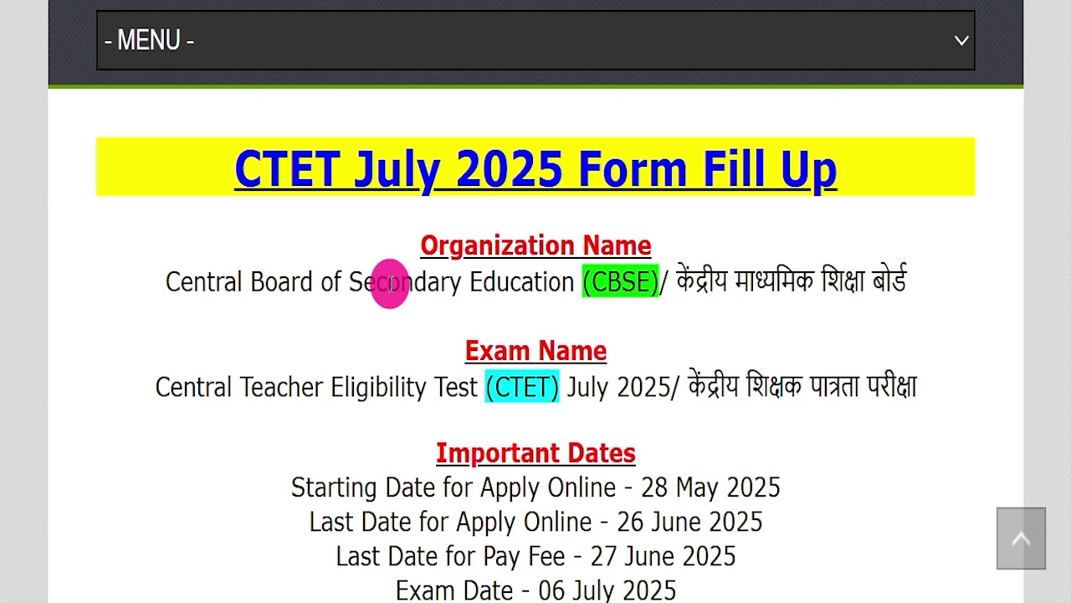
scroll(390, 283, up, 10)
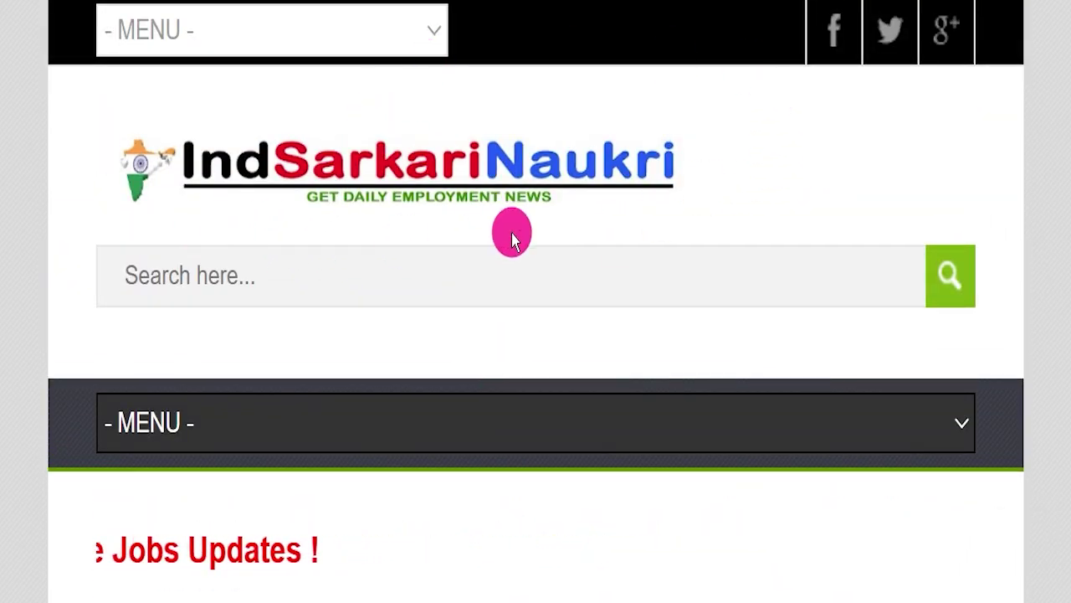
scroll(512, 238, down, 3)
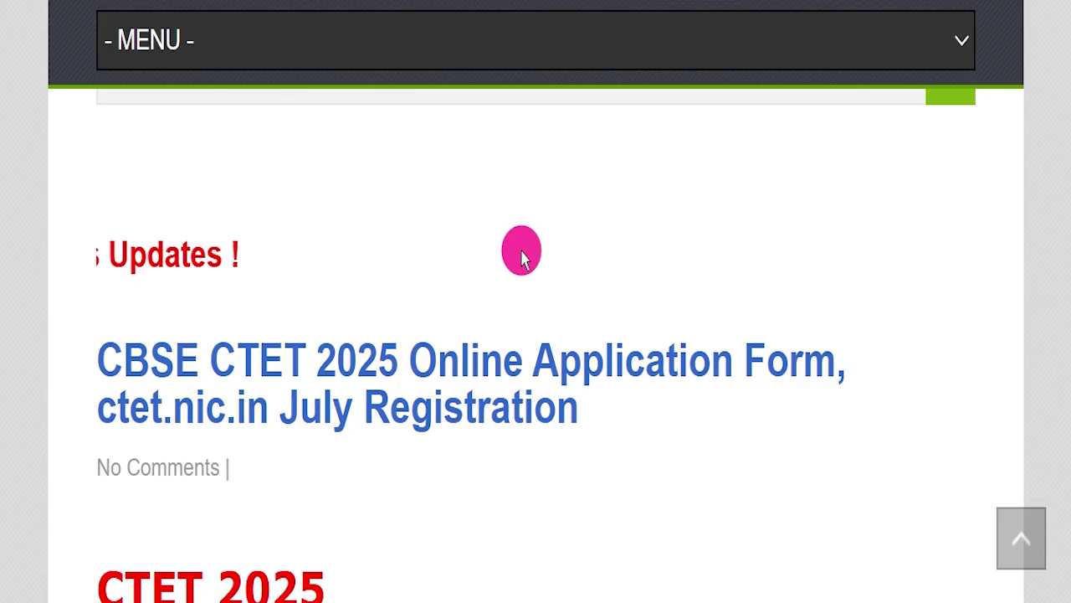
scroll(520, 258, down, 5)
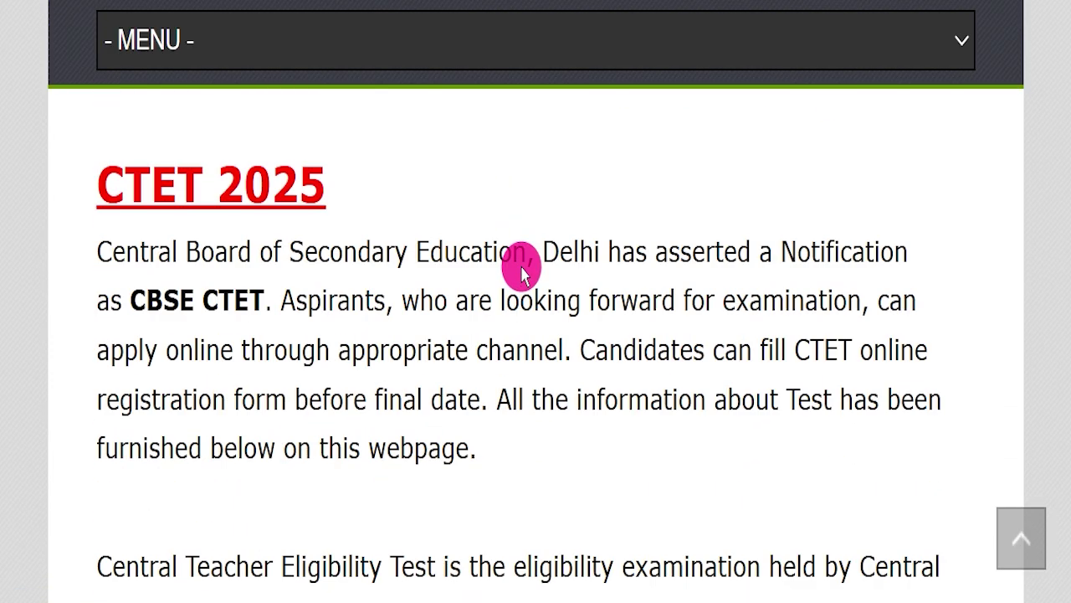
scroll(521, 267, down, 8)
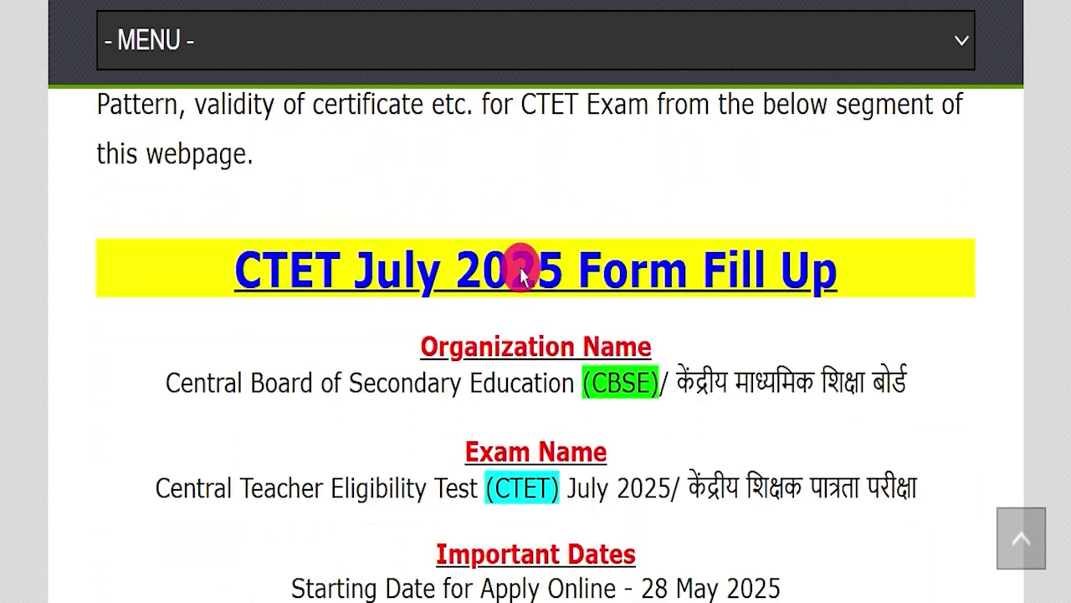
scroll(519, 264, down, 2)
drag(148, 158, 858, 172)
click(741, 222)
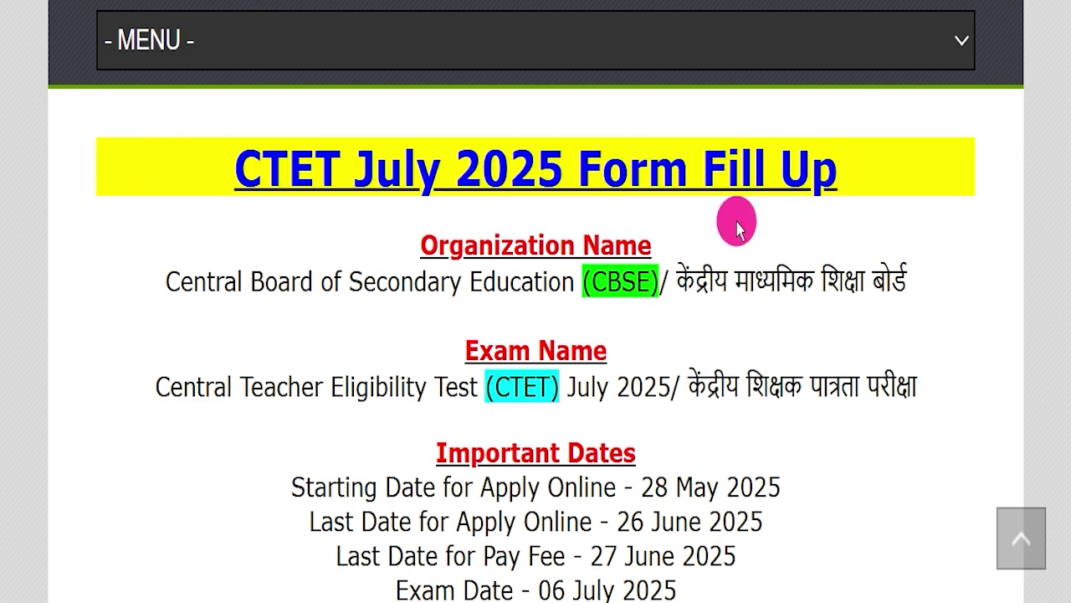
- Highlight the Central Board of Secondary Education organizer and Central Teacher Eligibility Test exam name lines
drag(150, 281, 916, 263)
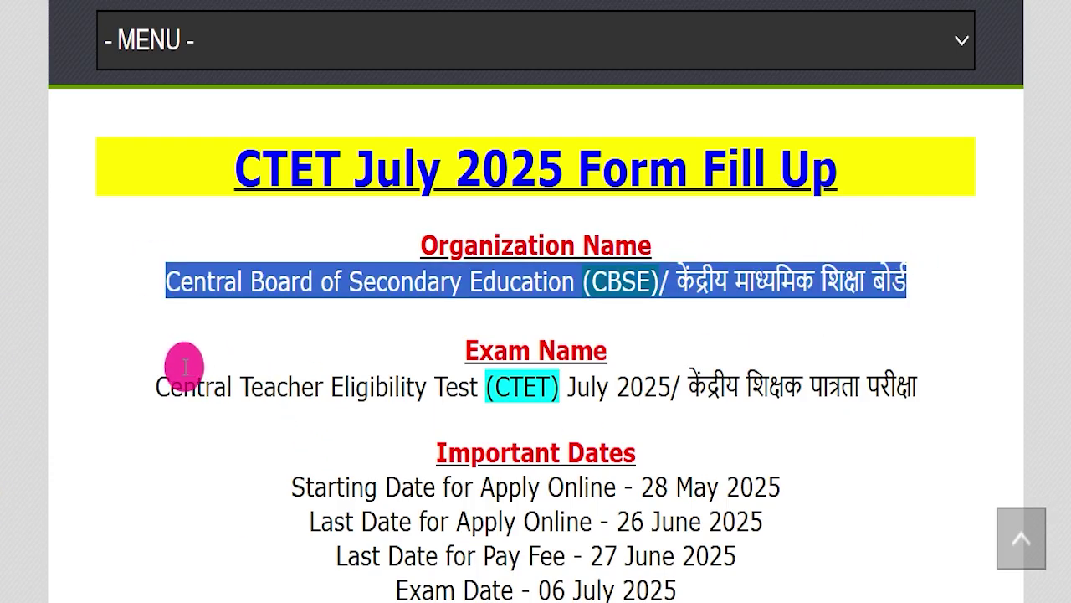
drag(152, 381, 919, 380)
click(868, 418)
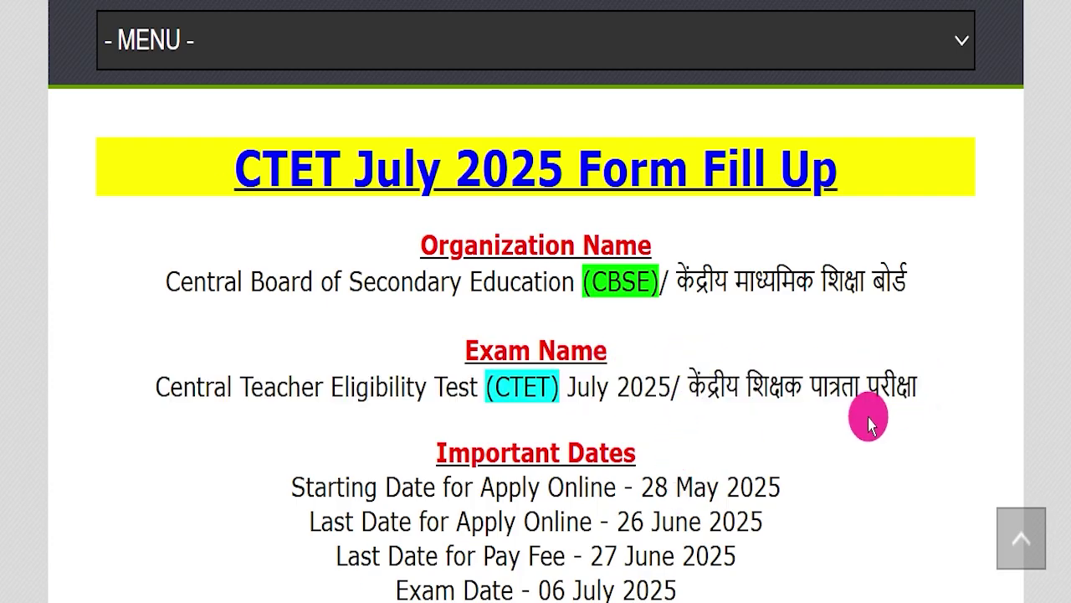
click(860, 419)
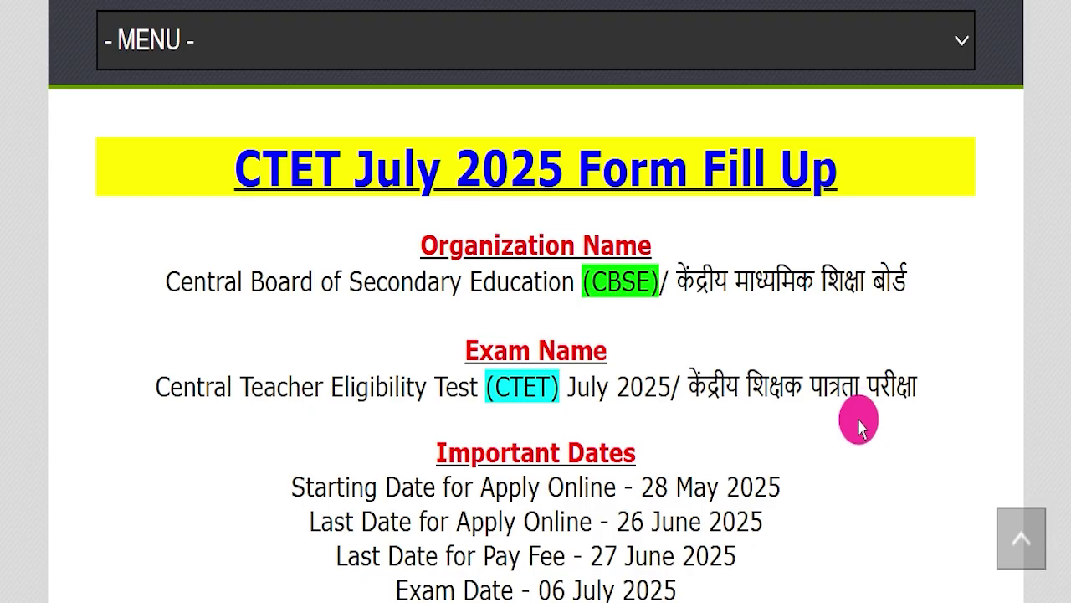
scroll(859, 426, down, 3)
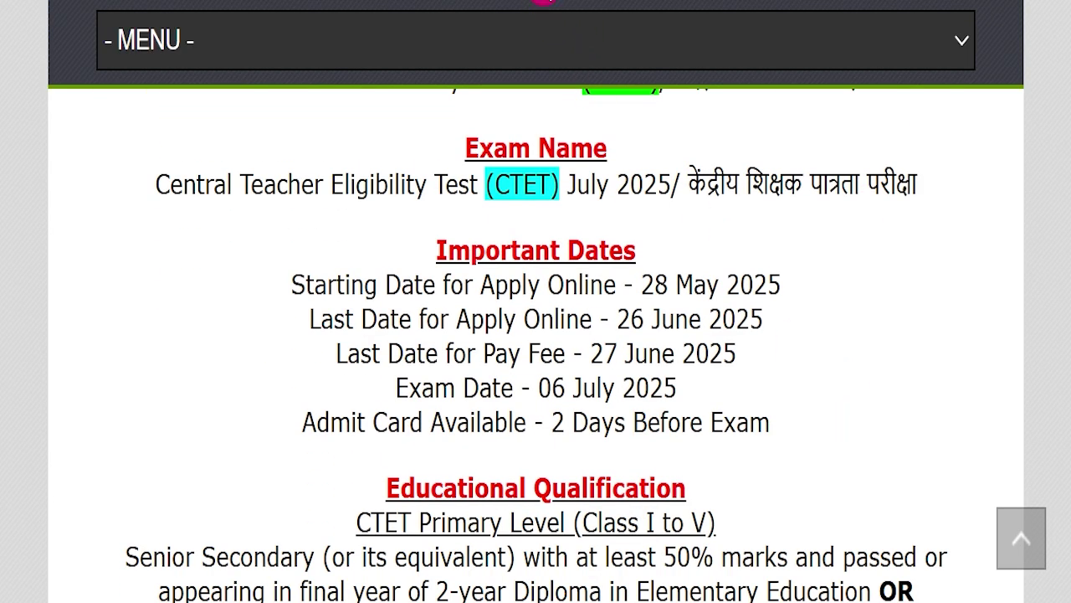
click(777, 282)
click(760, 254)
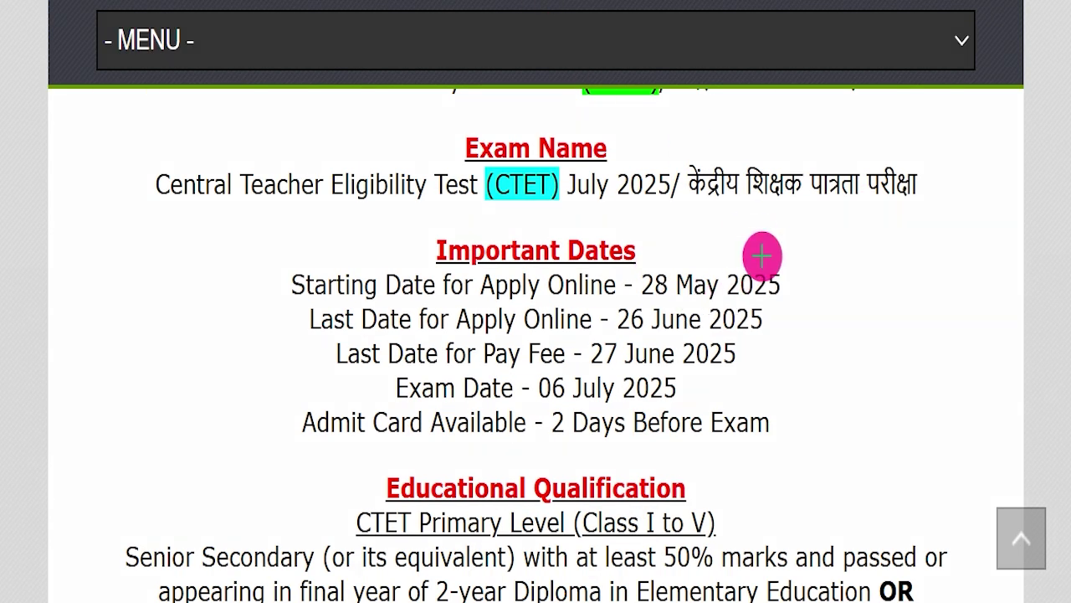
drag(789, 279, 906, 224)
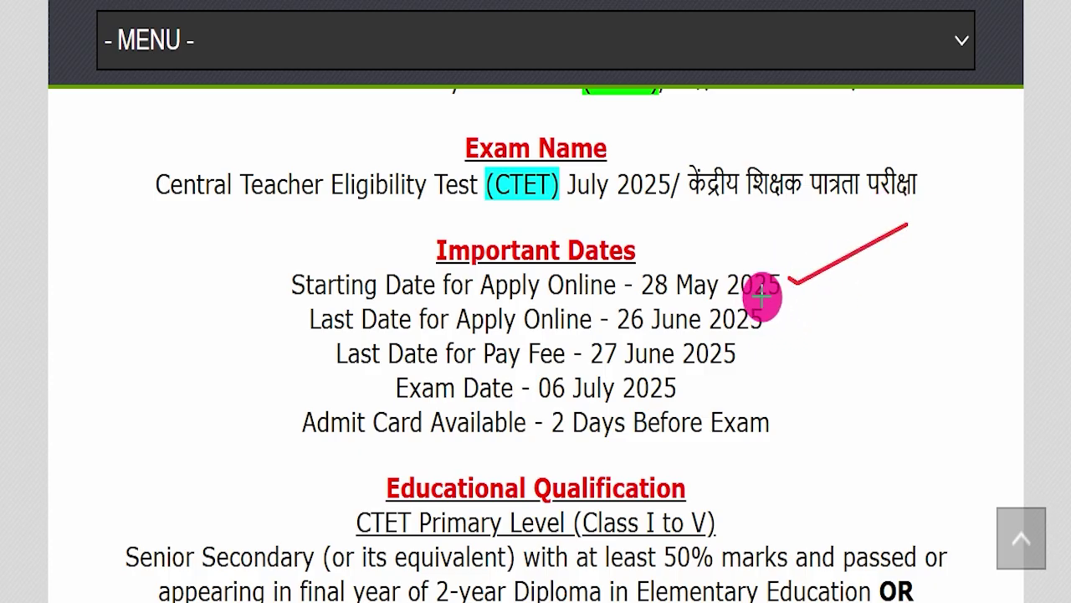
drag(778, 311, 850, 277)
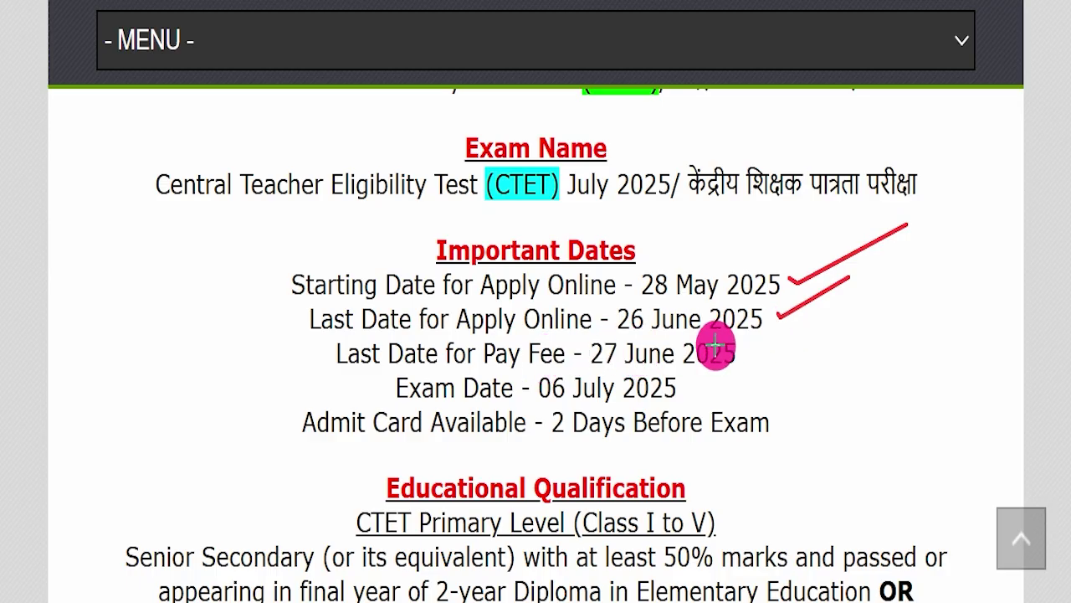
drag(744, 355, 841, 328)
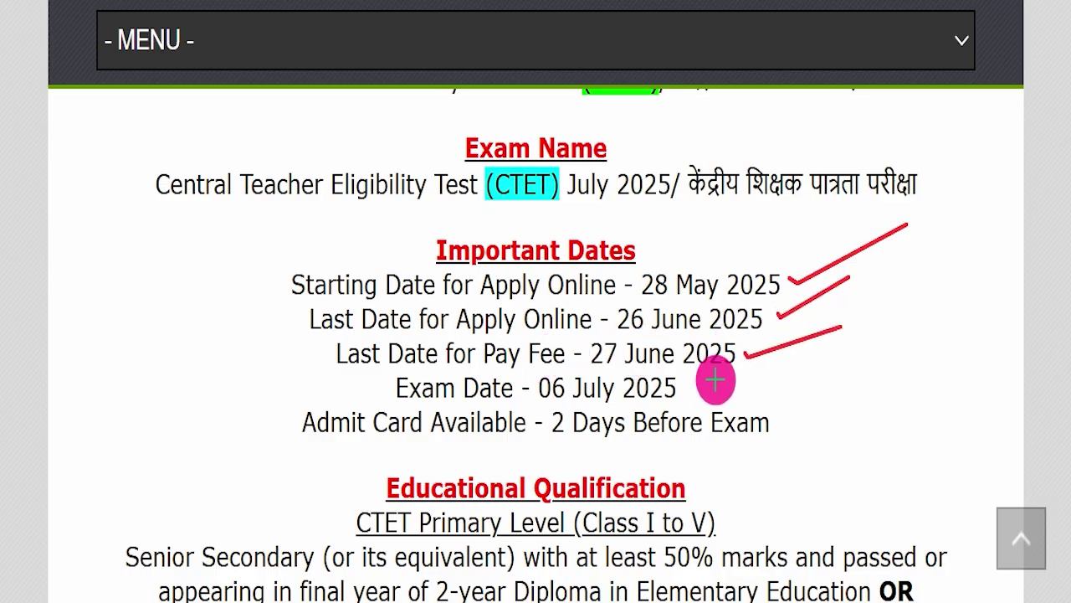
drag(688, 393, 721, 378)
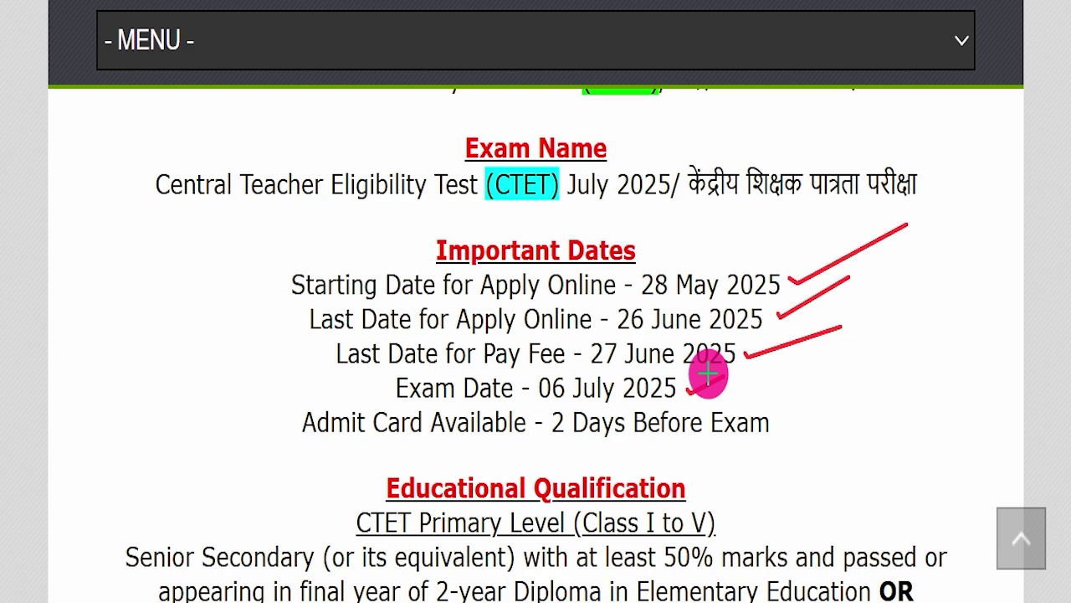
mouse_move(536, 442)
mouse_down()
mouse_move(797, 441)
mouse_move(851, 398)
mouse_up()
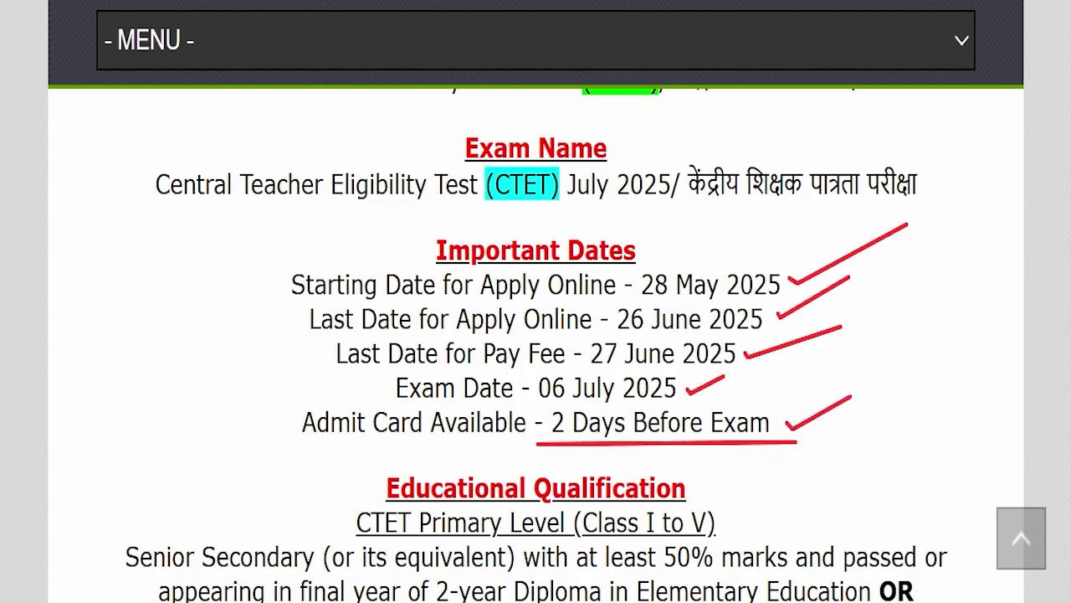
key(Escape)
scroll(691, 443, down, 5)
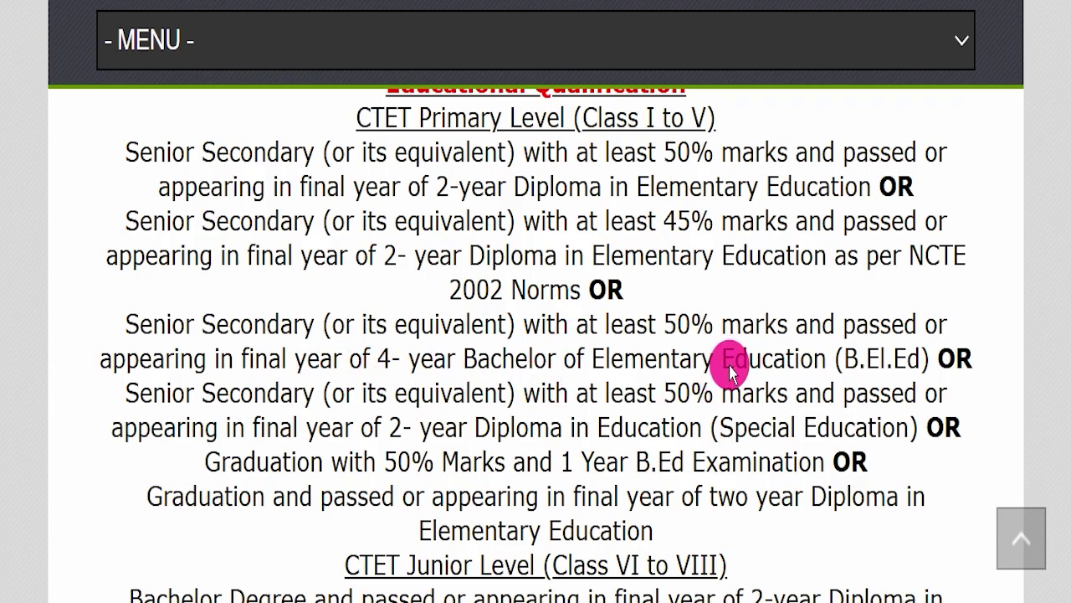
scroll(668, 441, down, 5)
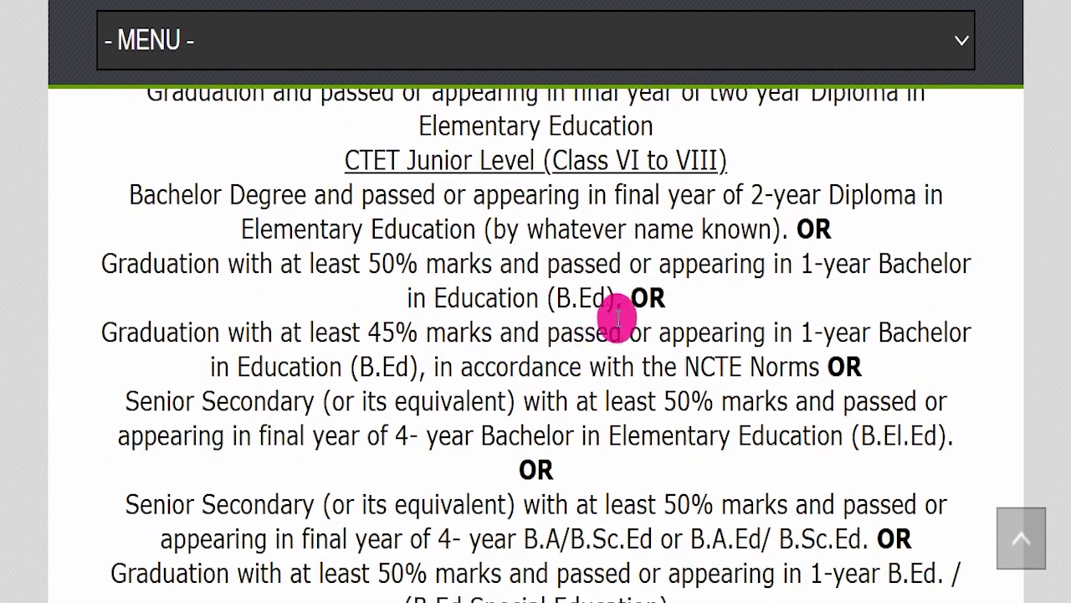
scroll(617, 432, down, 1)
scroll(617, 430, up, 3)
scroll(617, 427, up, 5)
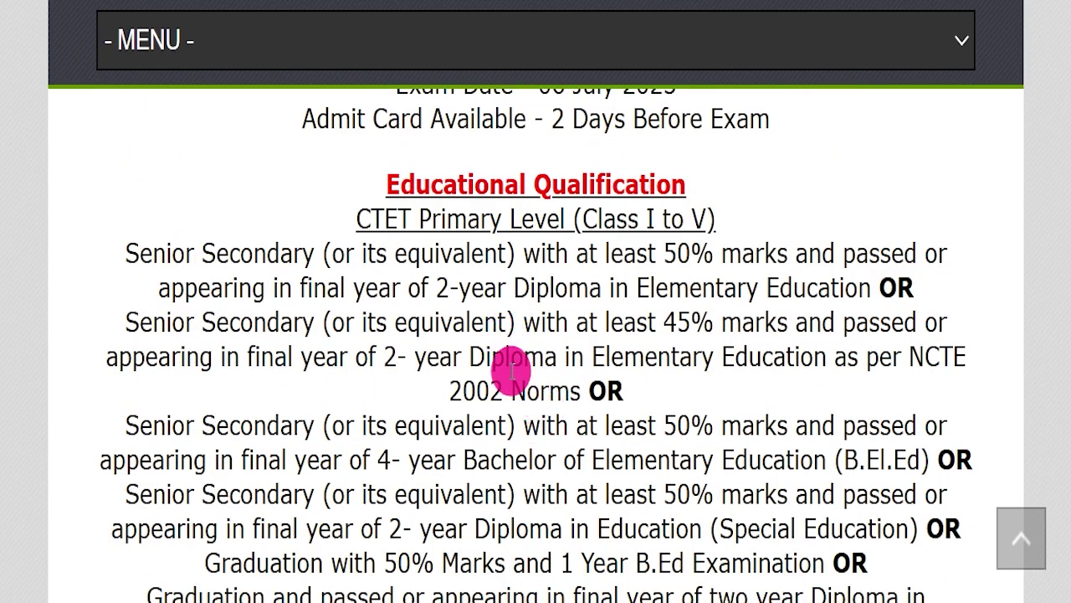
scroll(508, 363, down, 9)
scroll(545, 433, down, 4)
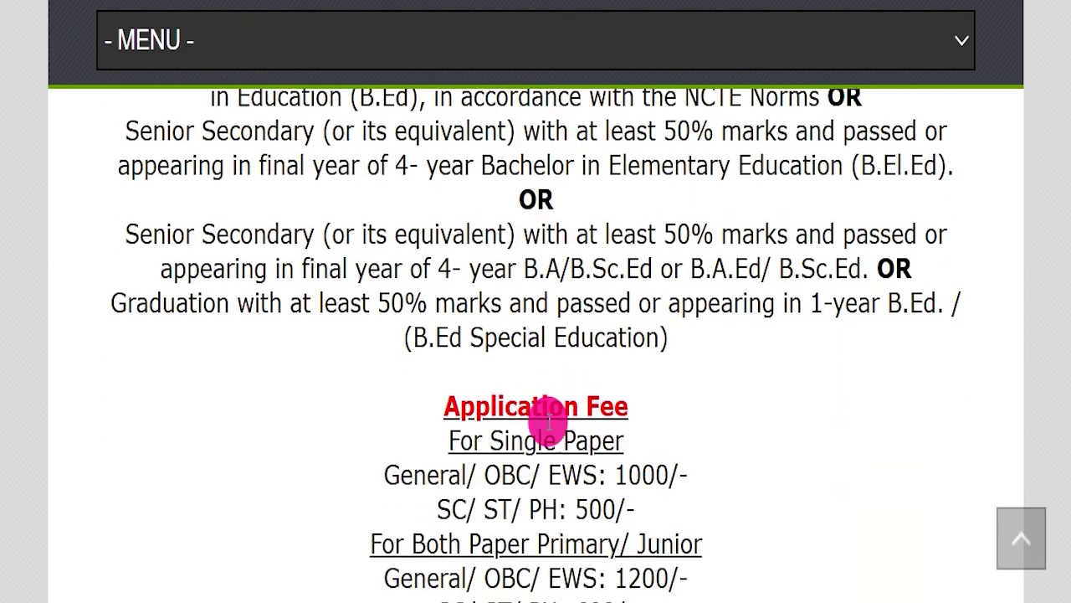
click(629, 278)
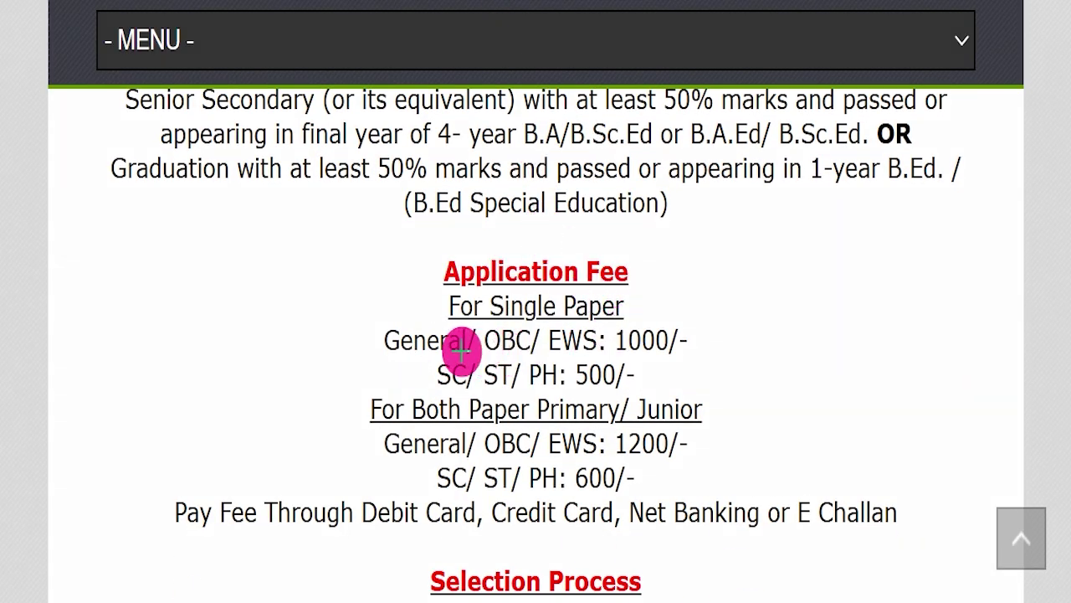
drag(708, 333, 790, 271)
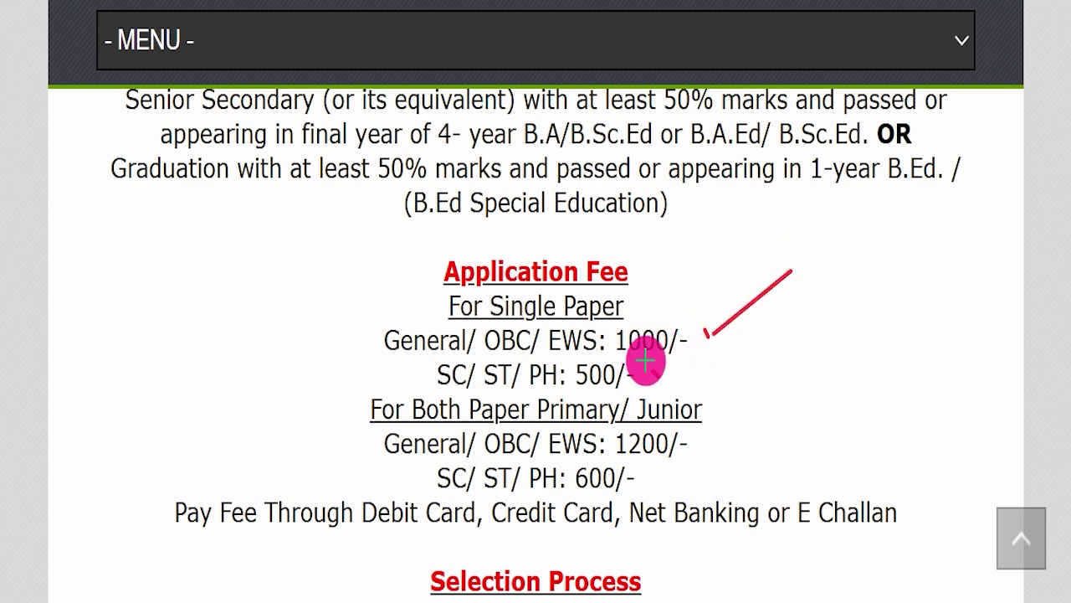
drag(653, 371, 754, 343)
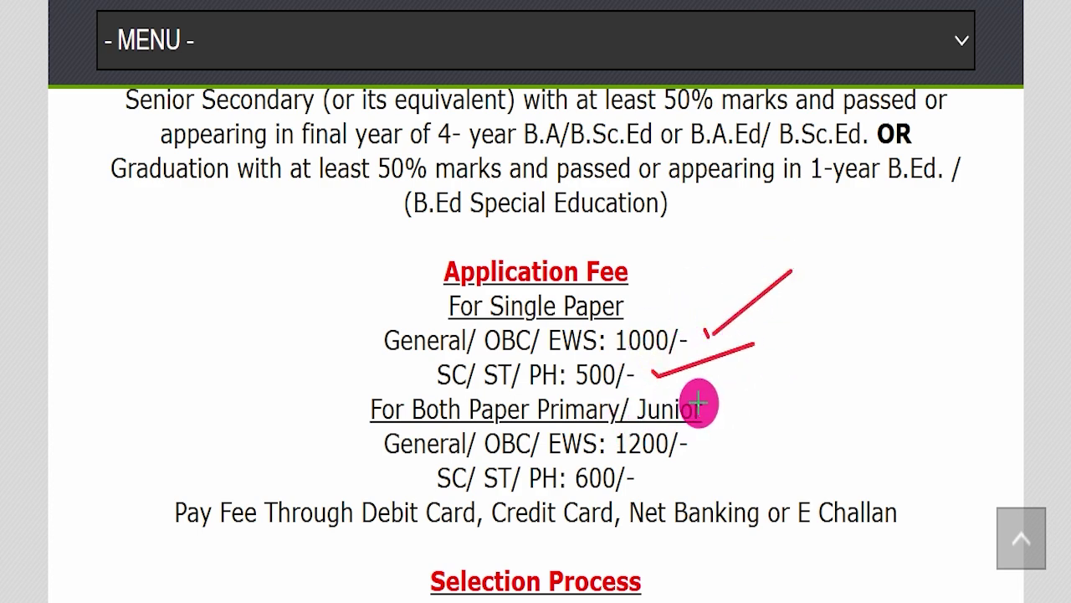
mouse_move(711, 412)
mouse_down()
mouse_move(772, 346)
mouse_move(795, 355)
mouse_up()
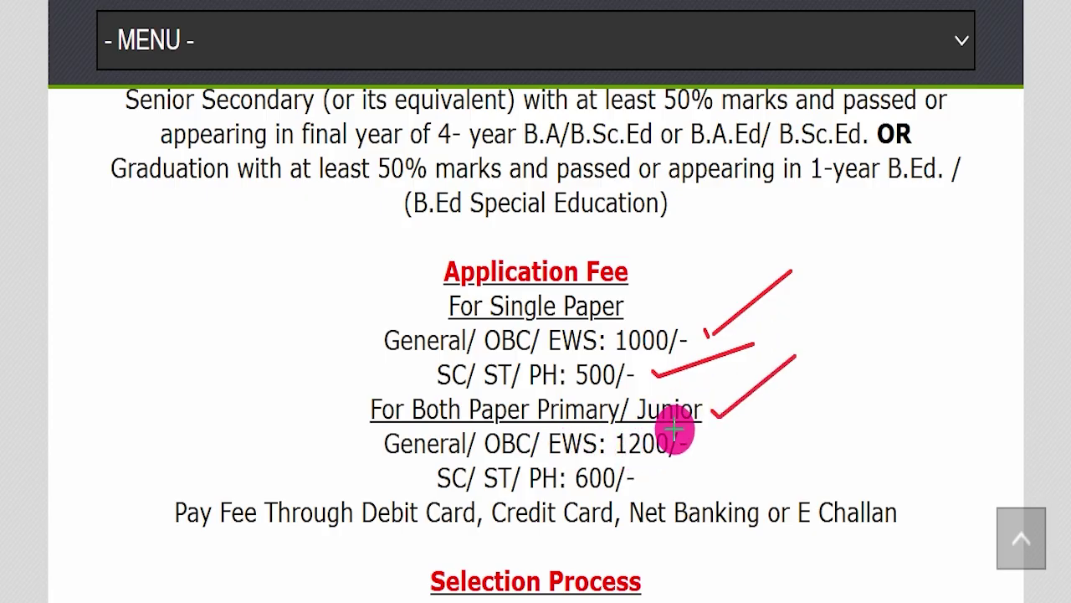
drag(768, 410, 688, 441)
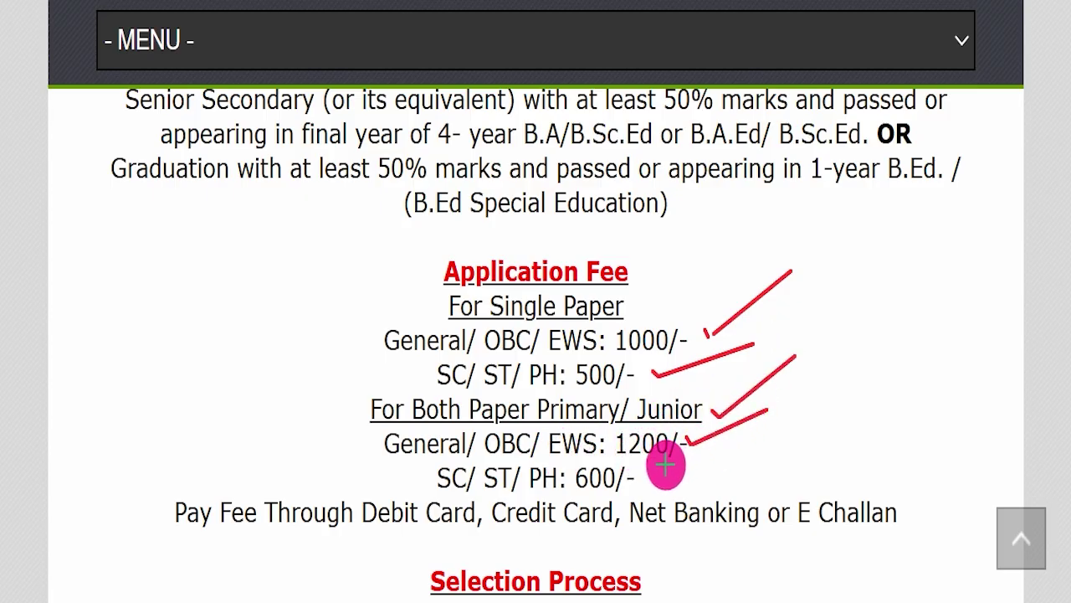
drag(751, 439, 652, 484)
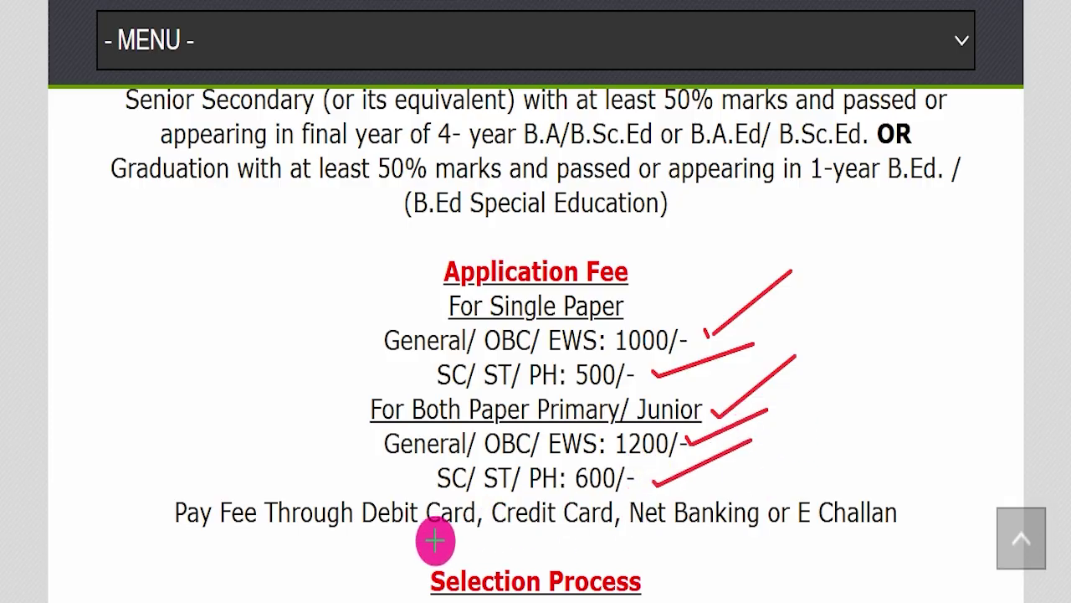
drag(358, 538, 921, 536)
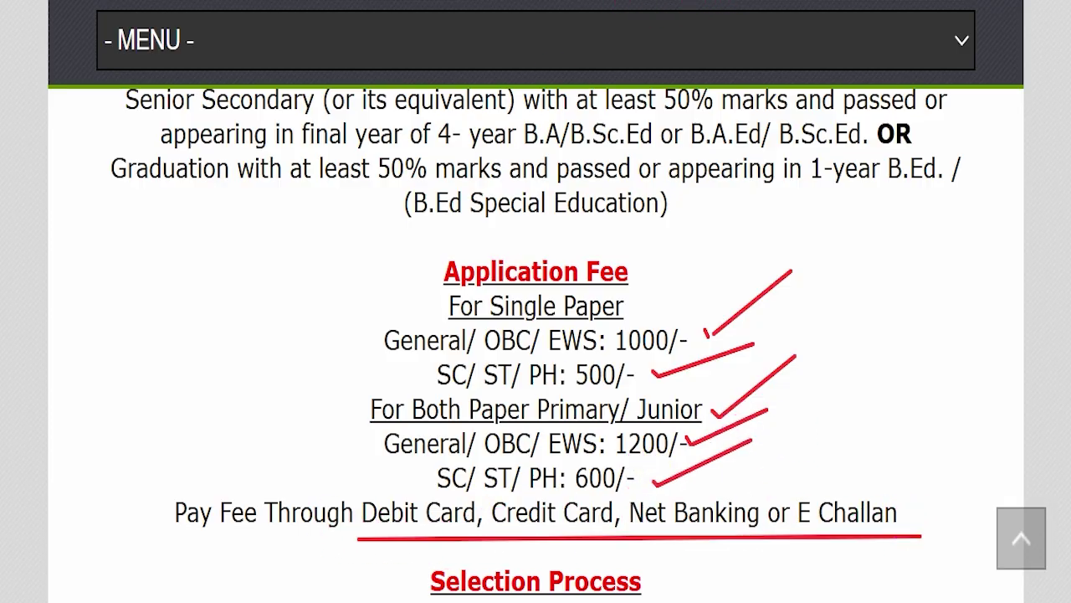
key(Escape)
scroll(545, 330, down, 4)
- Emphasise that the apply mode is Online and the official website is ctet.nic.in
drag(348, 312, 731, 332)
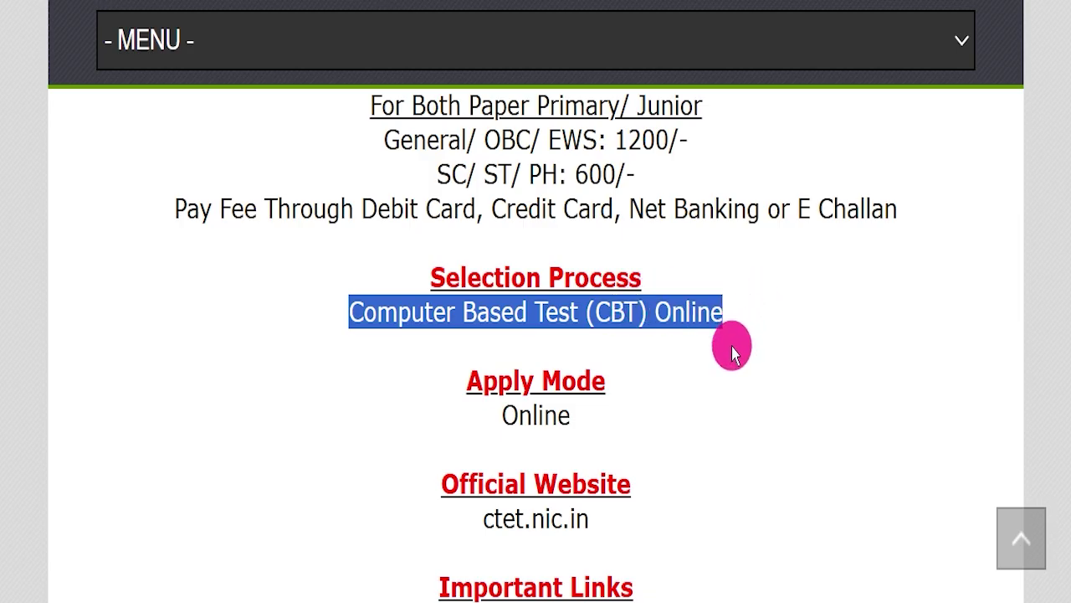
drag(470, 406, 675, 396)
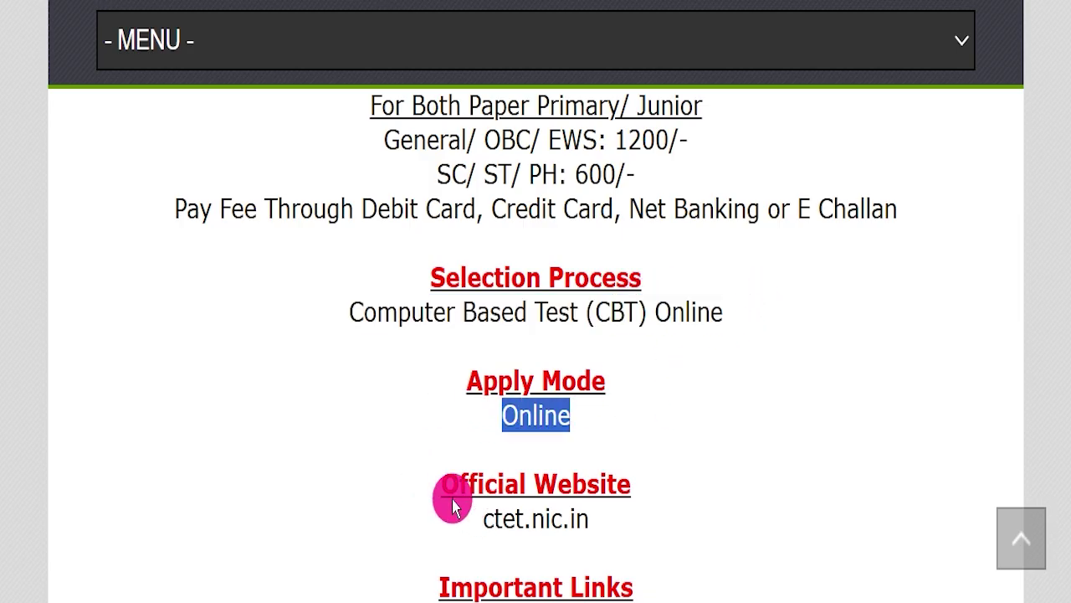
click(636, 493)
drag(617, 509, 661, 523)
click(694, 487)
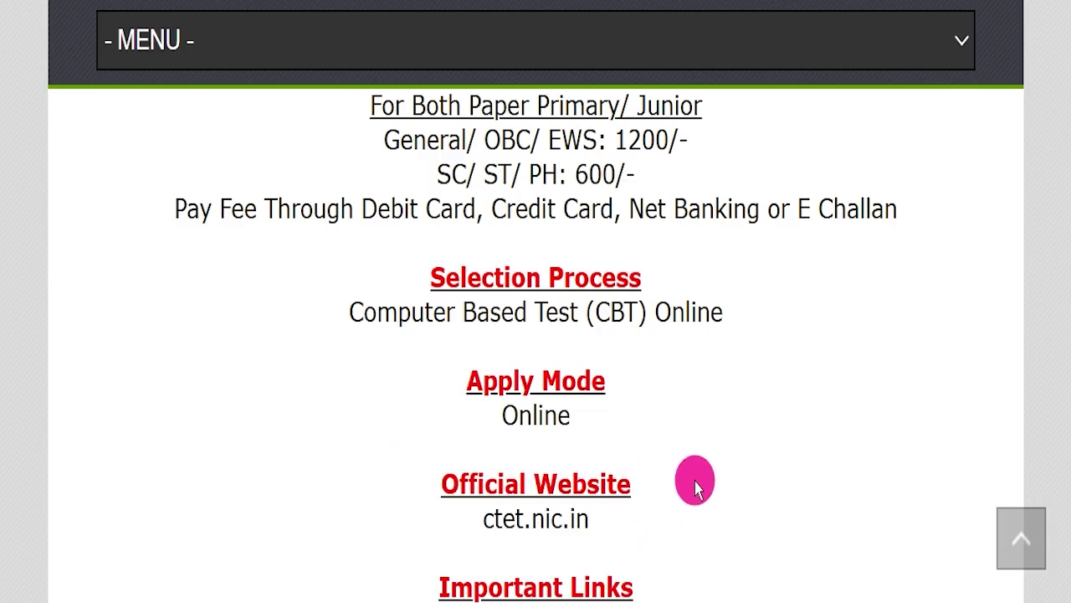
- In Important Links, point out Official Notification Pdf and follow the Apply Online link
scroll(736, 452, down, 2)
drag(355, 373, 711, 495)
click(780, 467)
drag(326, 432, 636, 419)
click(737, 343)
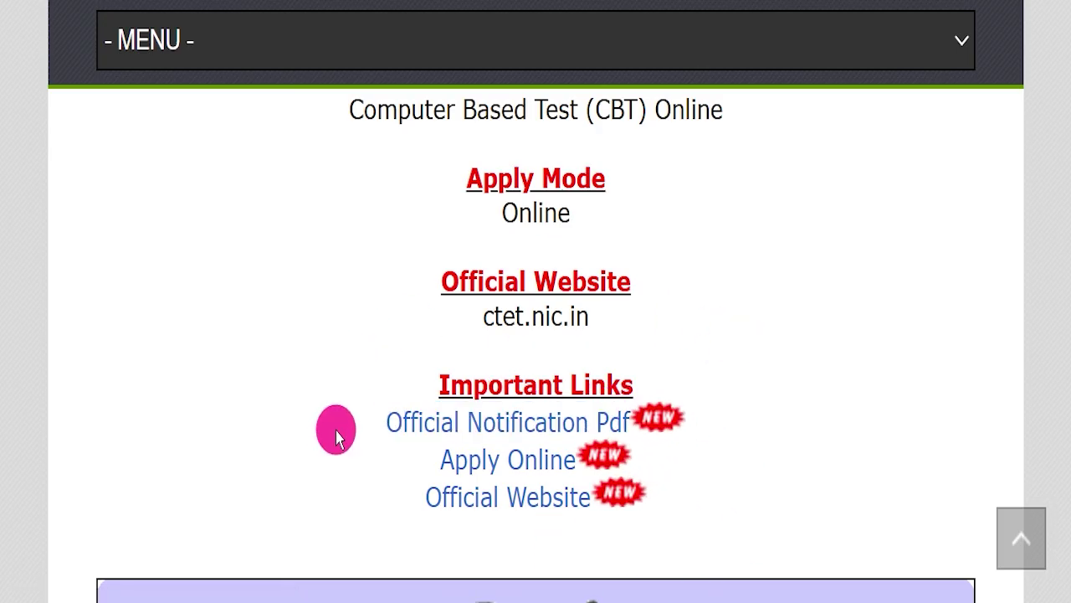
drag(423, 456, 727, 434)
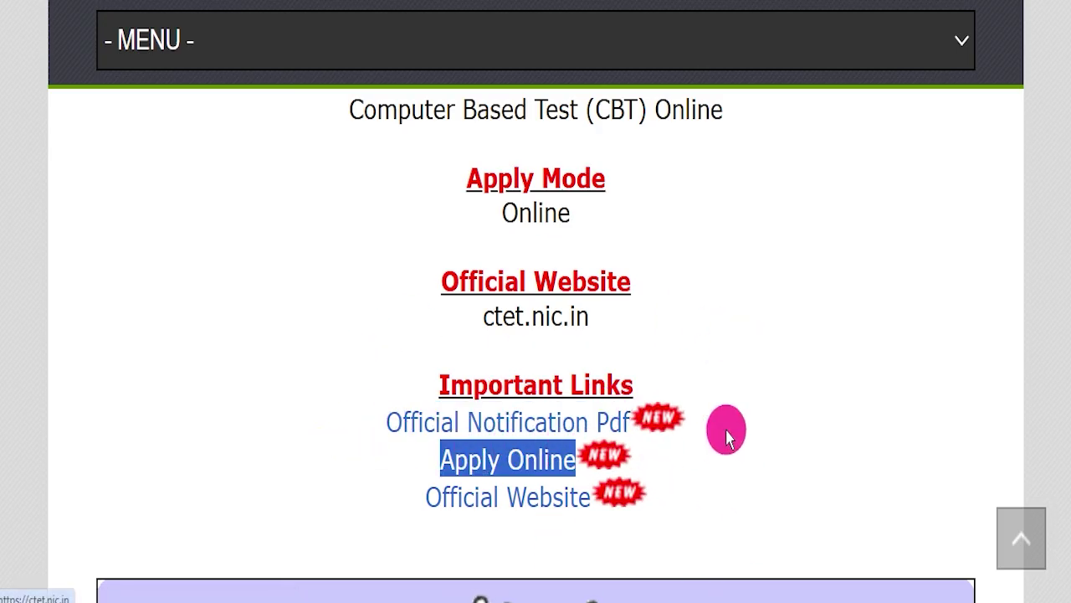
click(725, 431)
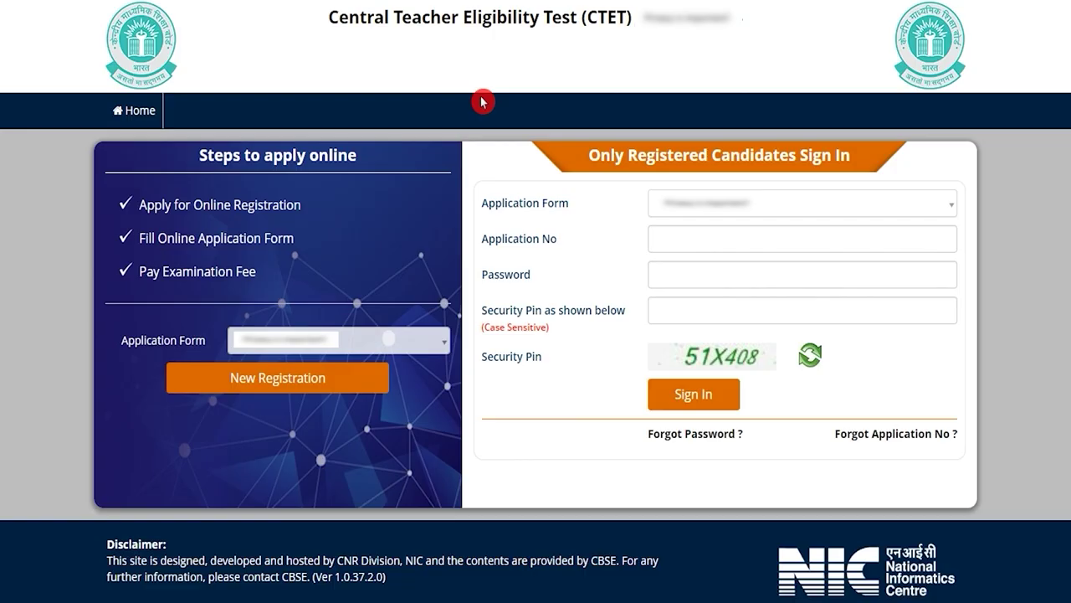
click(674, 241)
click(674, 277)
click(682, 311)
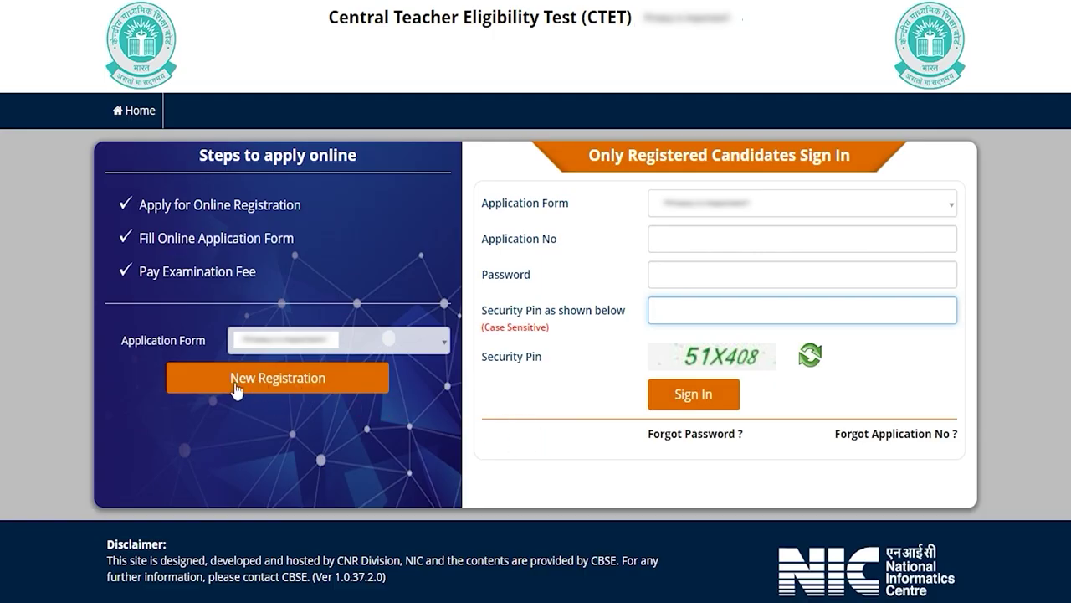
- Start a New Registration, tick the information bulletin declaration, and proceed to the form
click(269, 383)
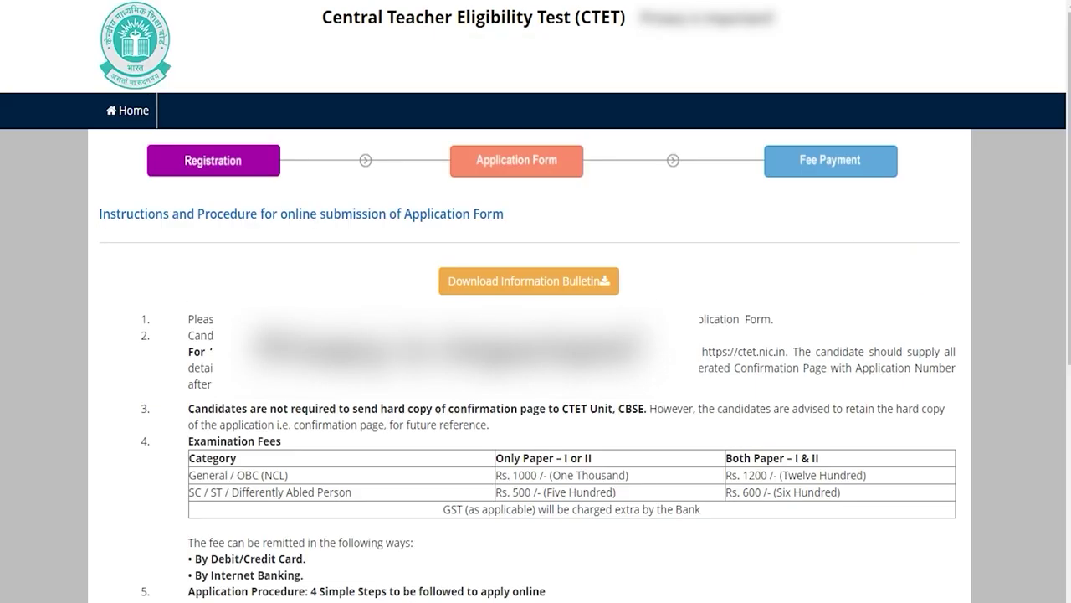
drag(418, 321, 468, 368)
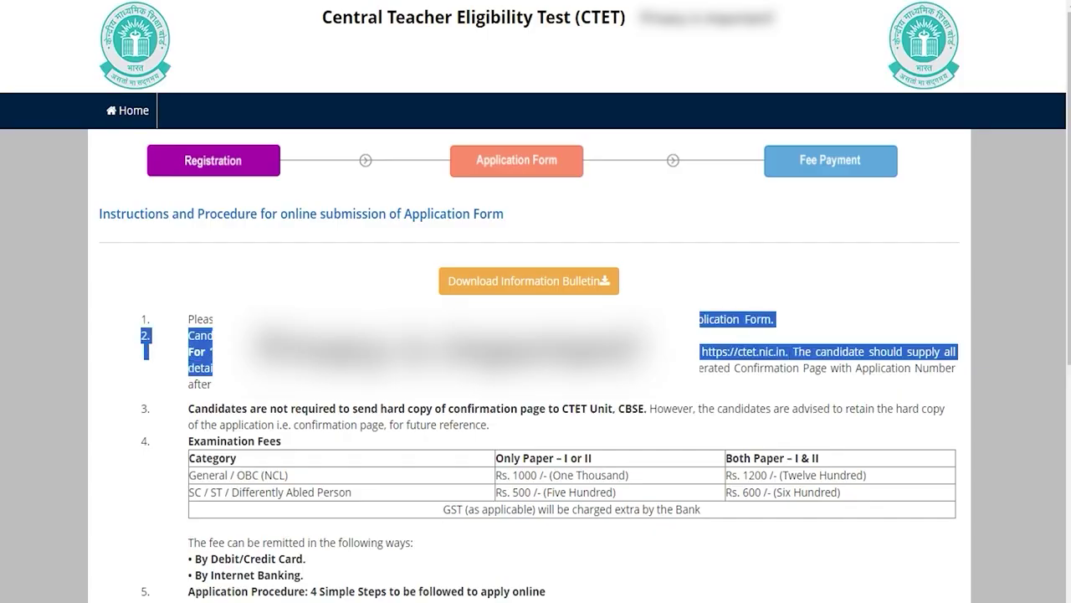
scroll(438, 350, down, 5)
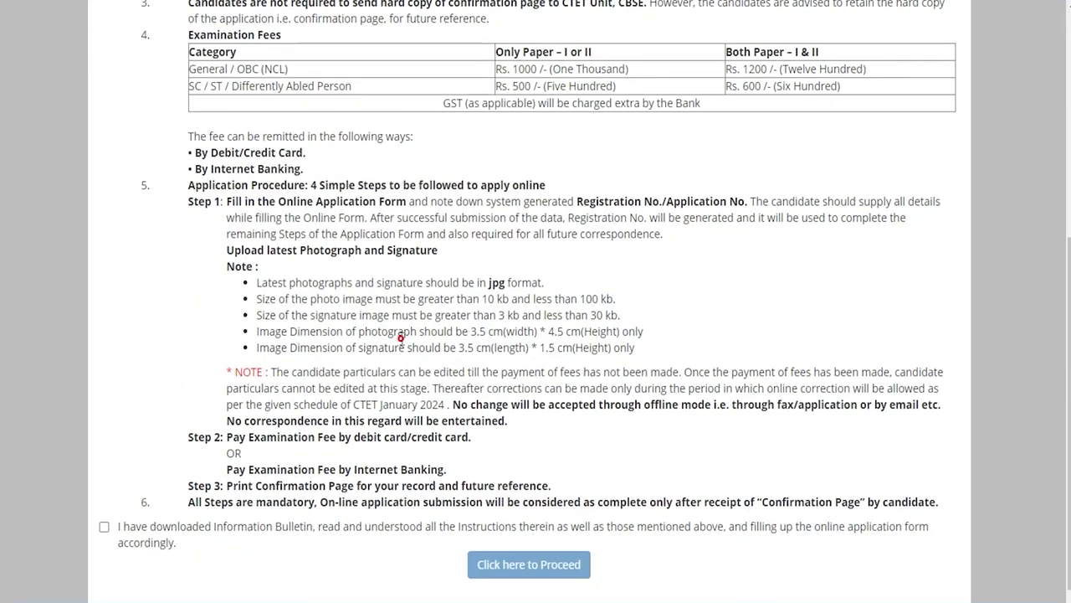
scroll(401, 338, down, 1)
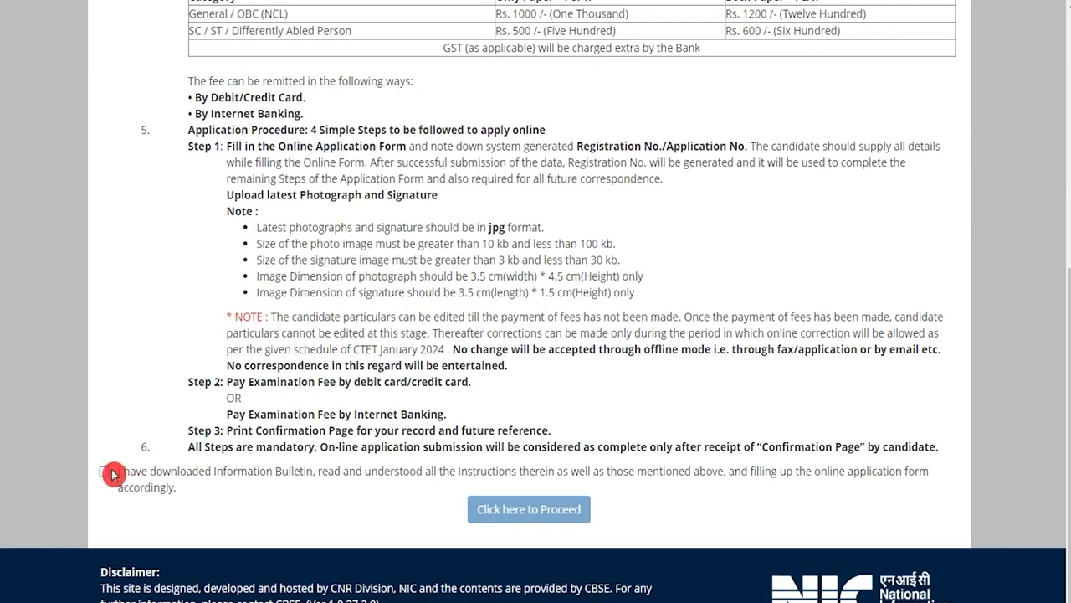
click(105, 472)
click(528, 512)
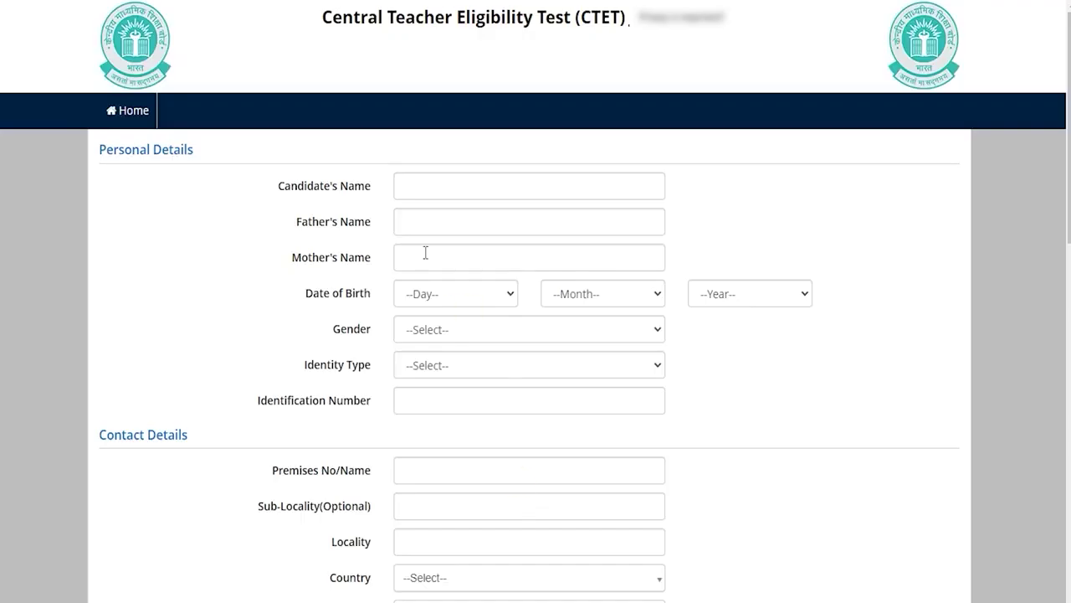
- Enter the candidate's, father's and mother's names
click(433, 189)
text(Ar)
click(628, 221)
text(Ra)
click(468, 258)
text(Re)
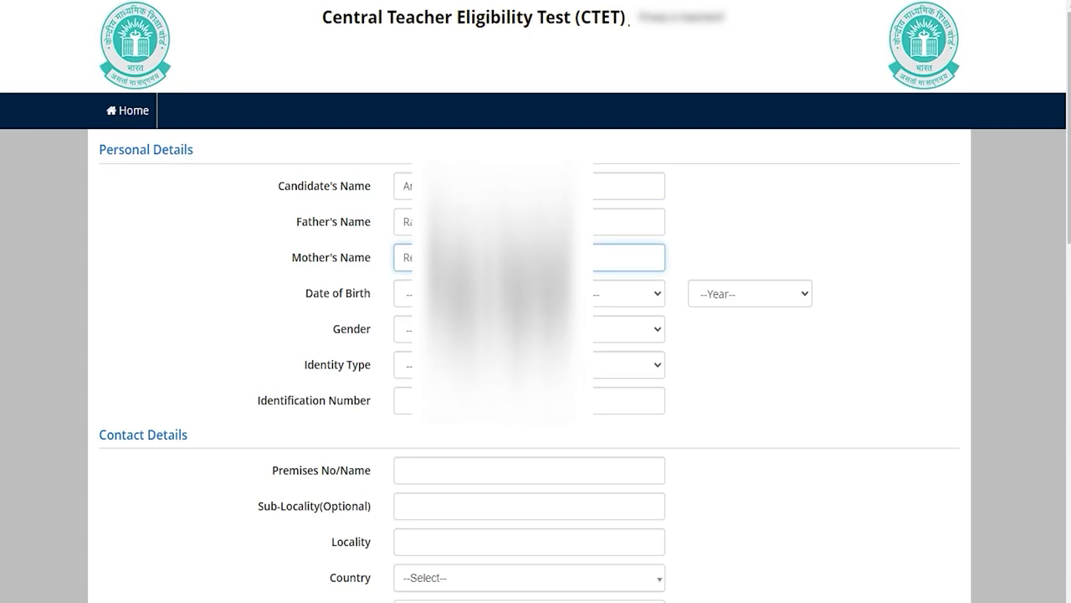
- Set birth date 02 February 2005, gender Male and identity type Voter ID
click(402, 293)
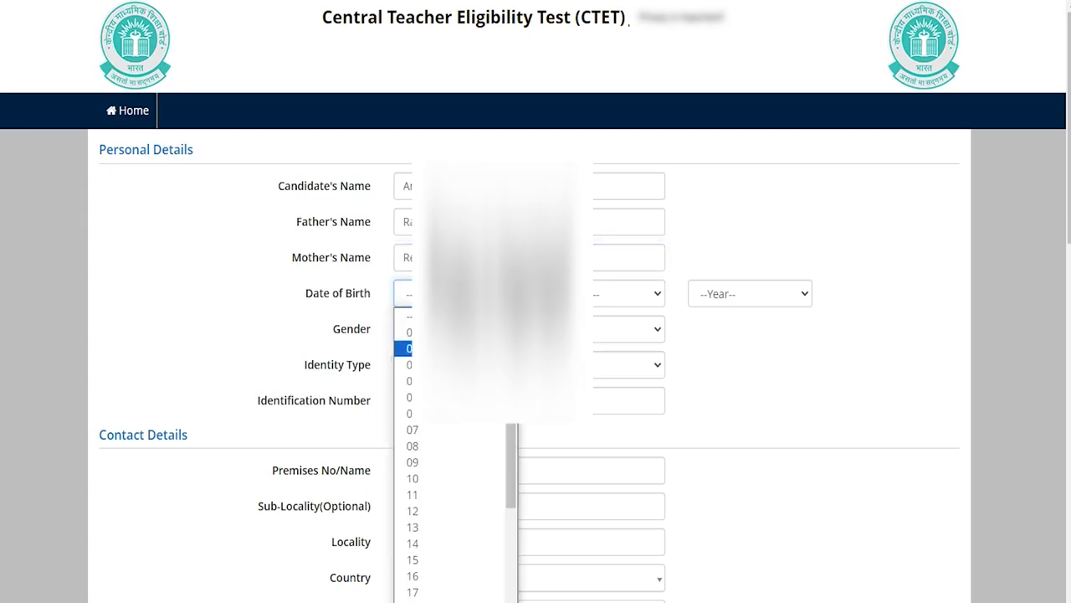
click(419, 329)
click(628, 293)
click(598, 350)
click(721, 294)
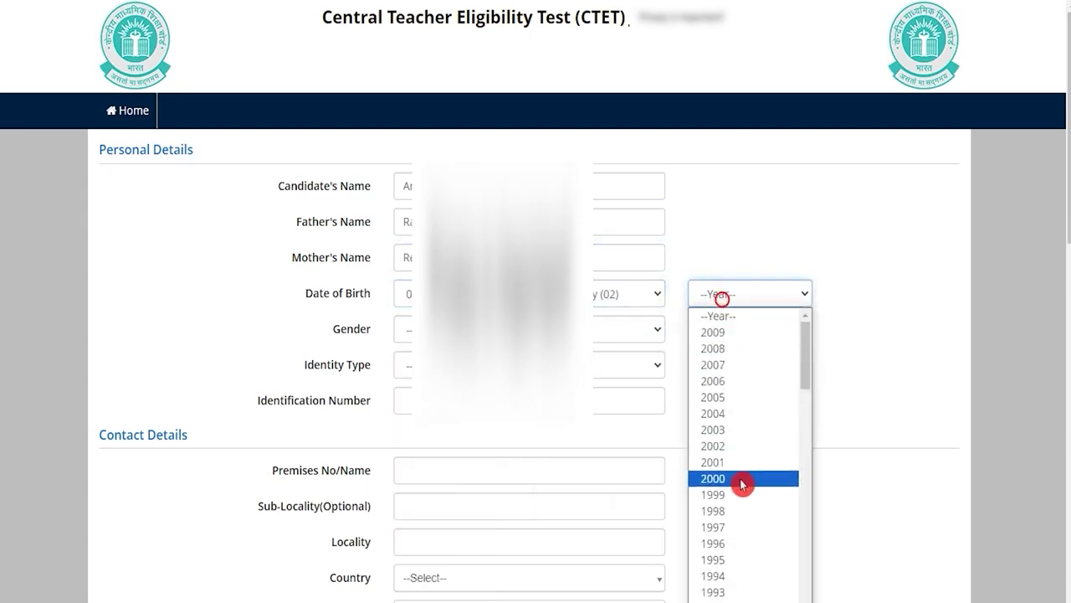
click(729, 403)
click(402, 329)
click(401, 365)
click(401, 364)
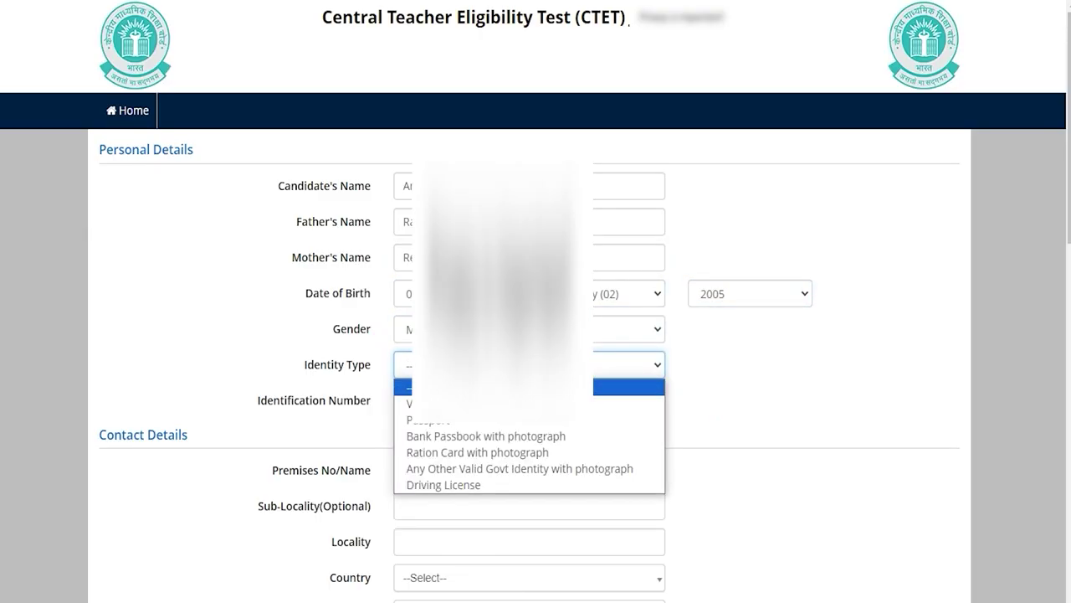
key(Return)
key(Tab)
- Review the address fields, including Permanent Address and the same-as-present-address option
scroll(536, 335, down, 1)
scroll(535, 335, down, 3)
click(427, 230)
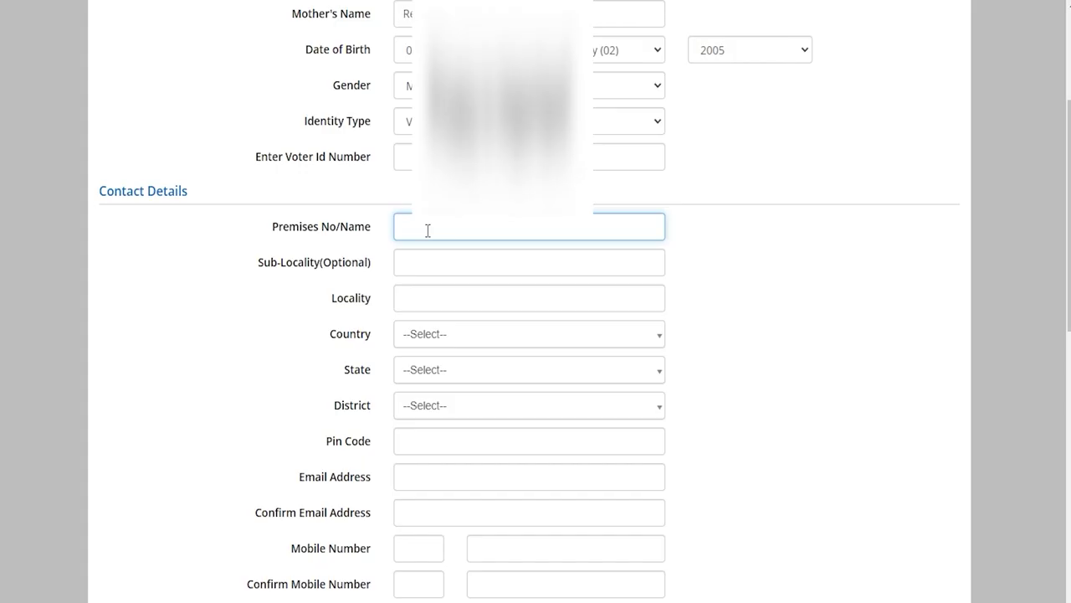
scroll(418, 318, down, 4)
drag(130, 339, 195, 338)
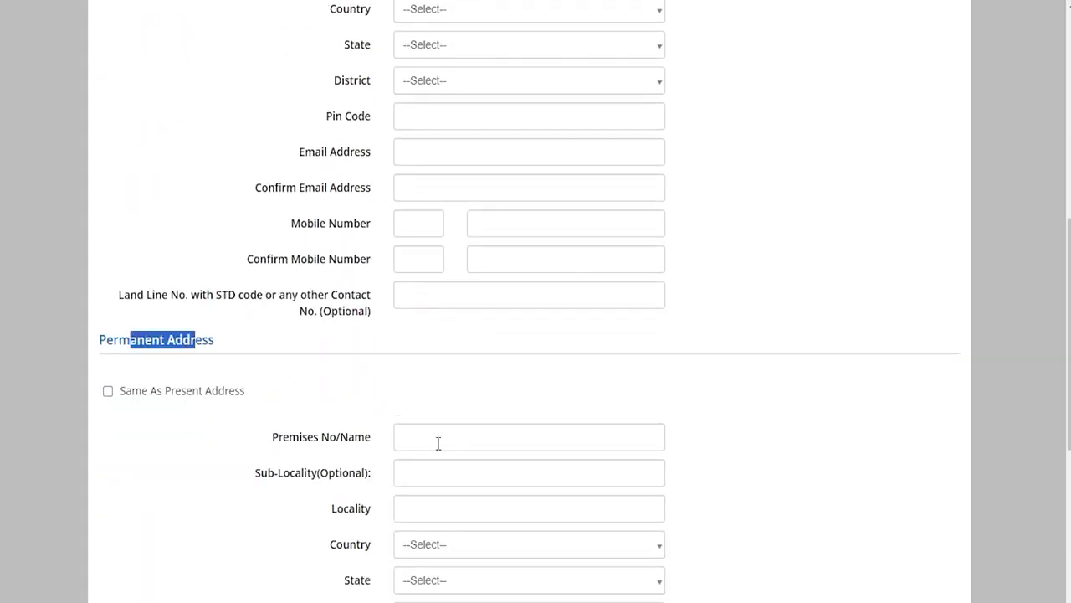
scroll(176, 337, up, 5)
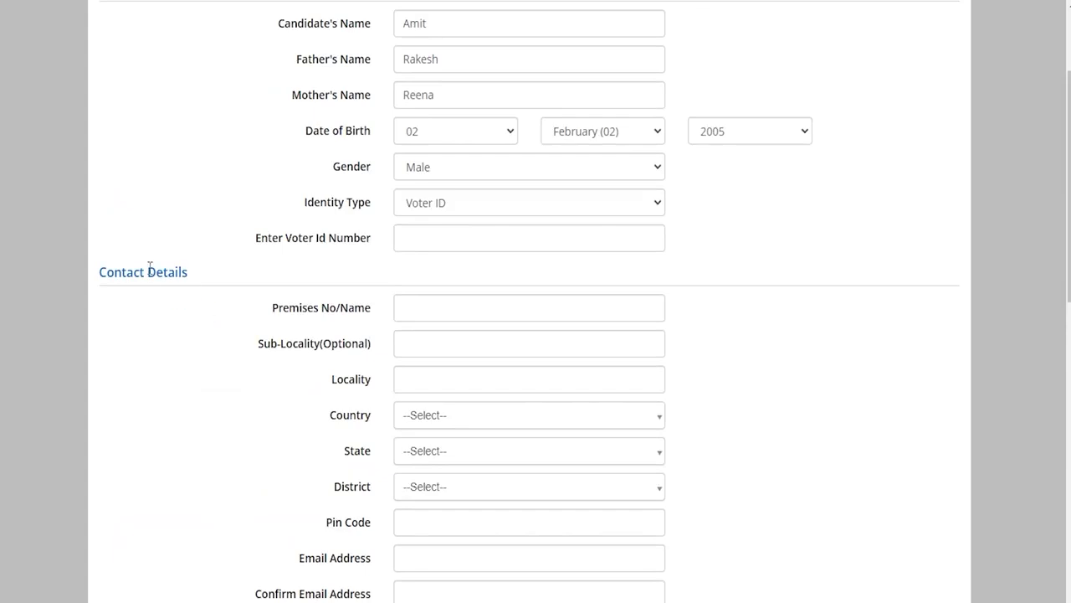
drag(188, 272, 125, 272)
scroll(419, 413, down, 5)
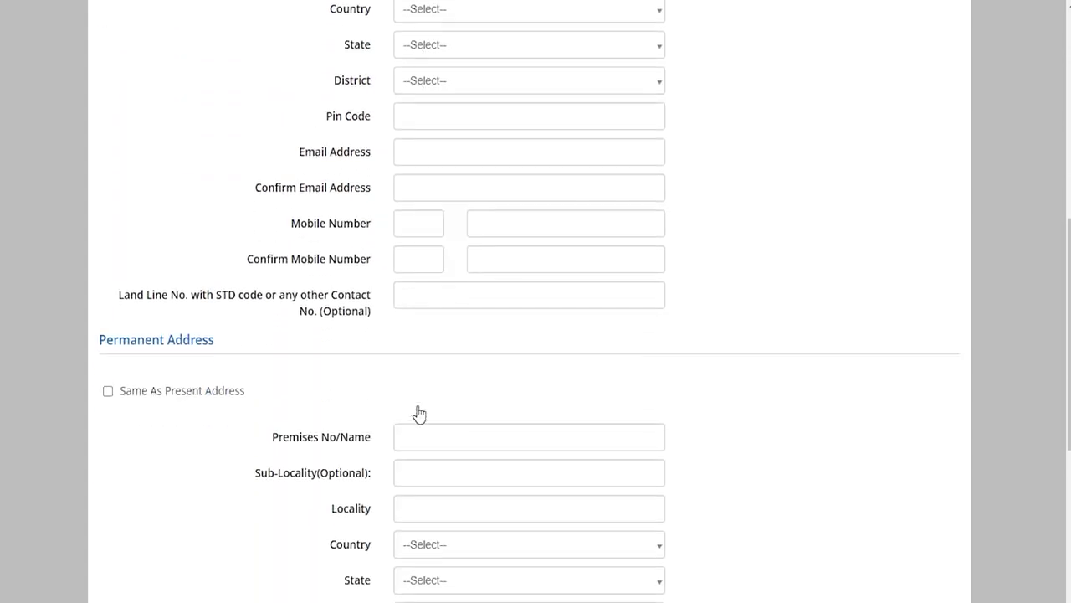
click(107, 396)
drag(102, 340, 201, 340)
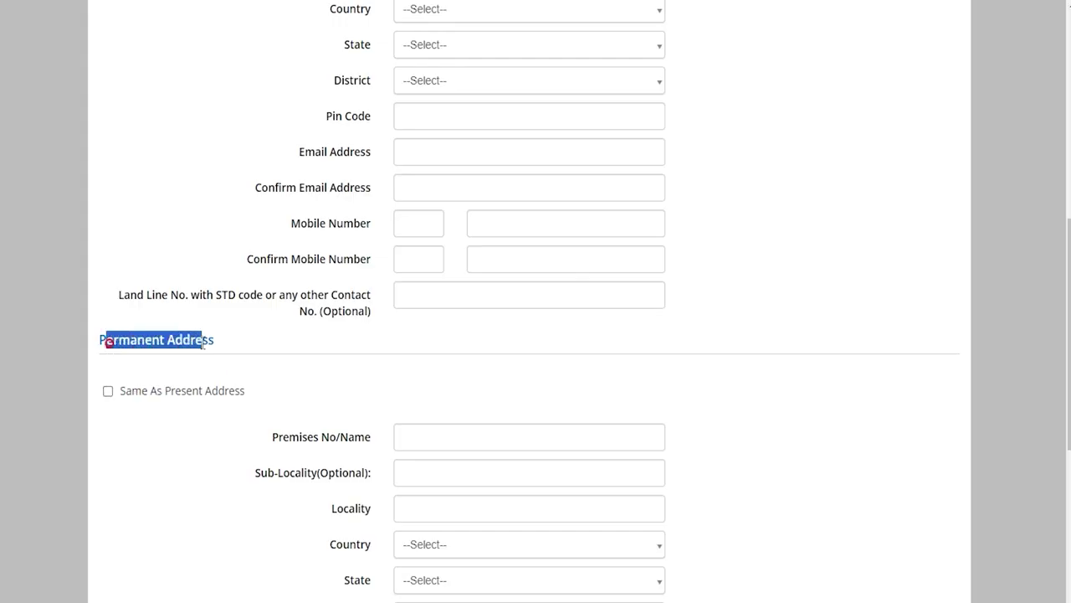
scroll(210, 371, up, 3)
scroll(209, 372, up, 1)
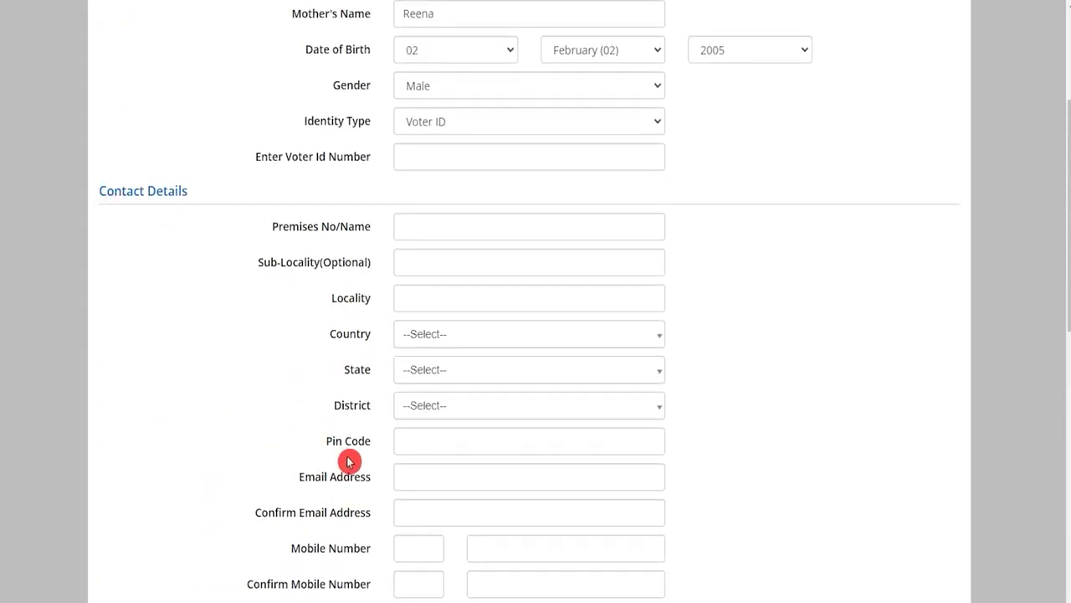
scroll(355, 458, down, 2)
scroll(366, 450, down, 6)
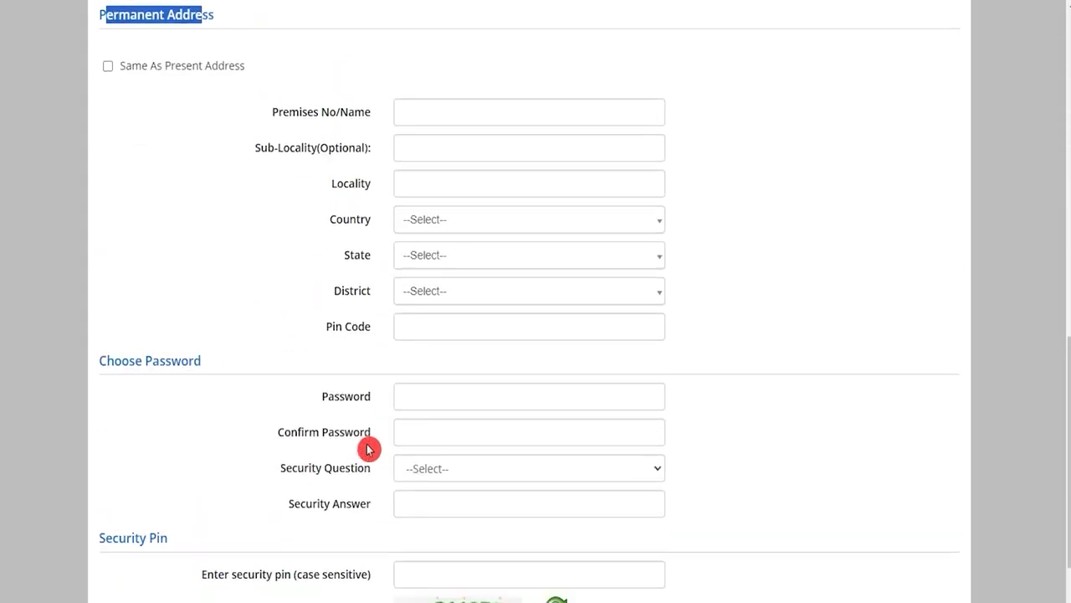
- Set and confirm the account password and choose the rarely-visited-website security question
click(477, 390)
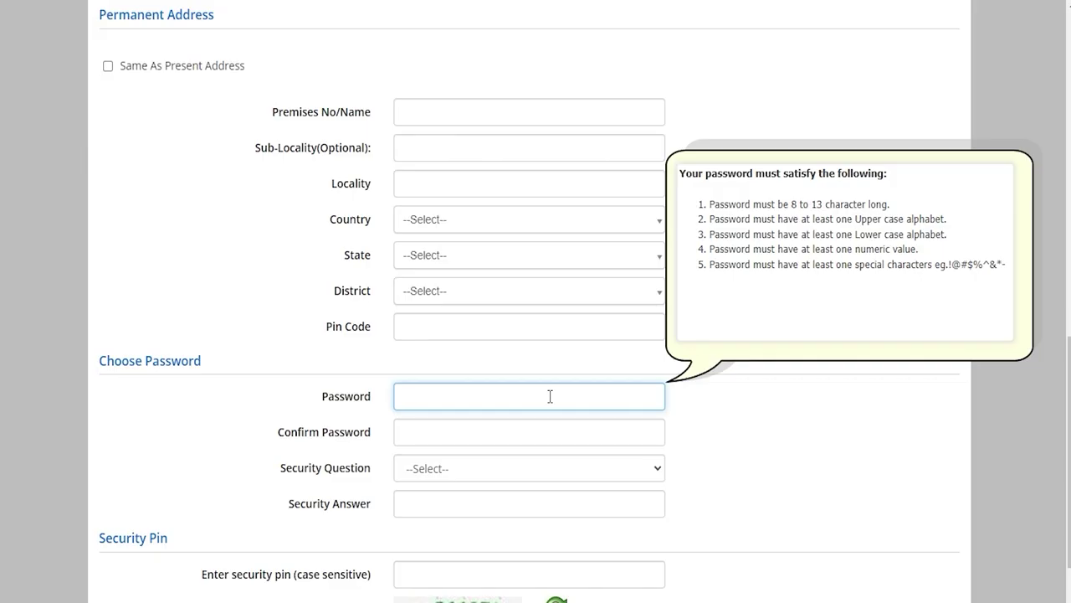
click(462, 432)
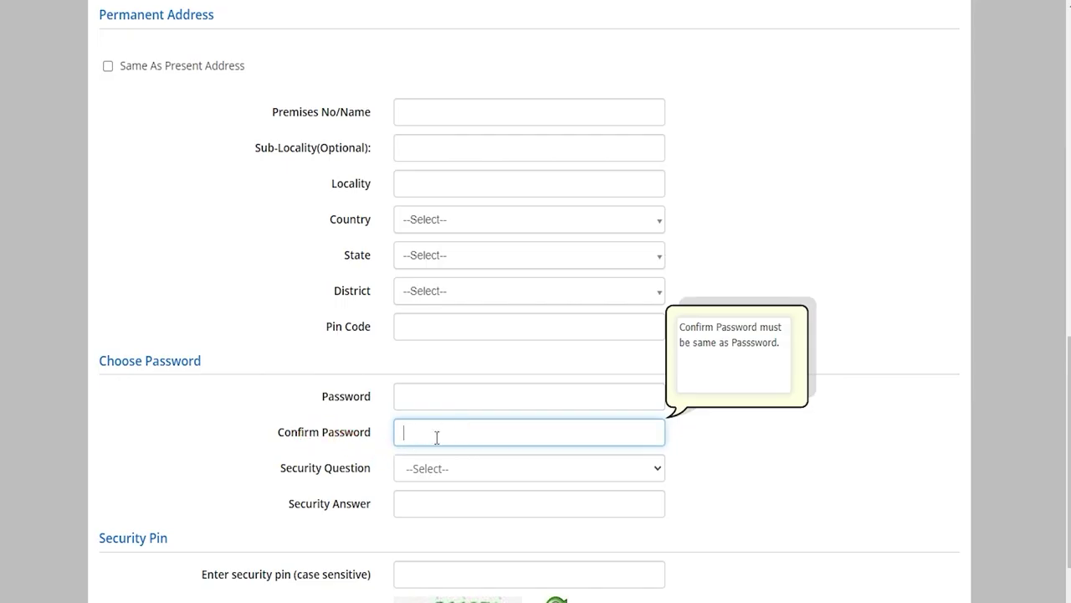
click(444, 468)
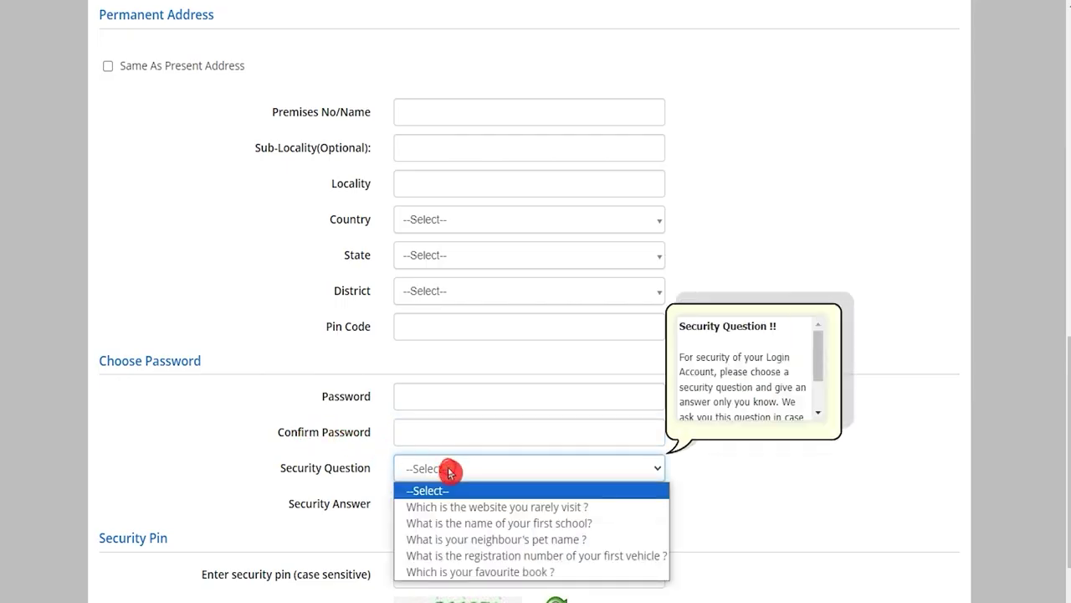
click(461, 507)
- Enter the security answer and captcha security pin, then submit for preview
scroll(457, 505, down, 2)
click(433, 359)
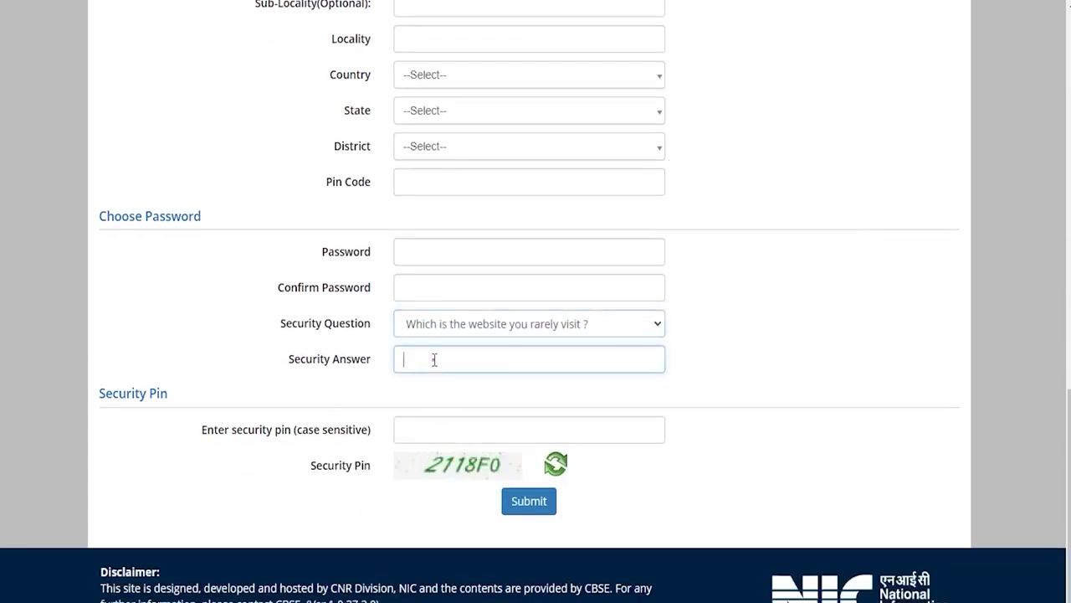
click(432, 430)
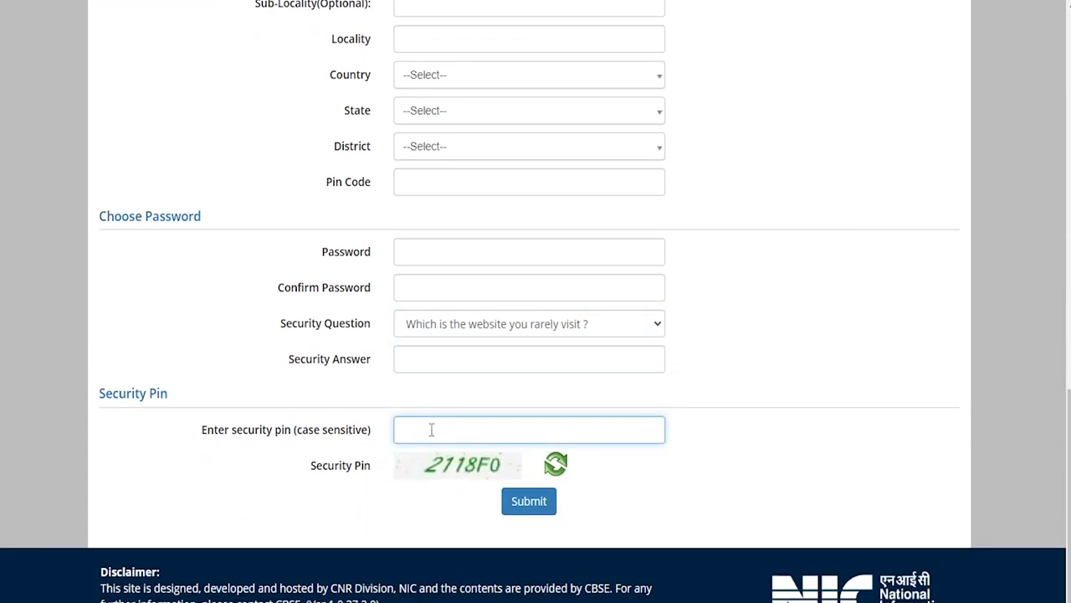
click(522, 503)
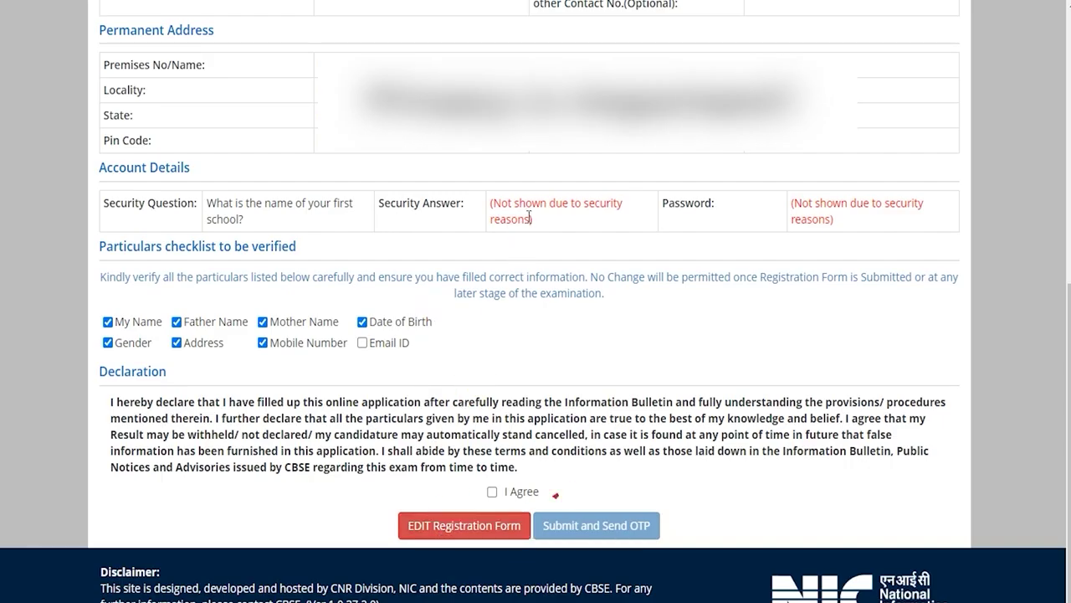
- Tick Email ID, accept the declaration, and submit to send the registration OTP
click(362, 343)
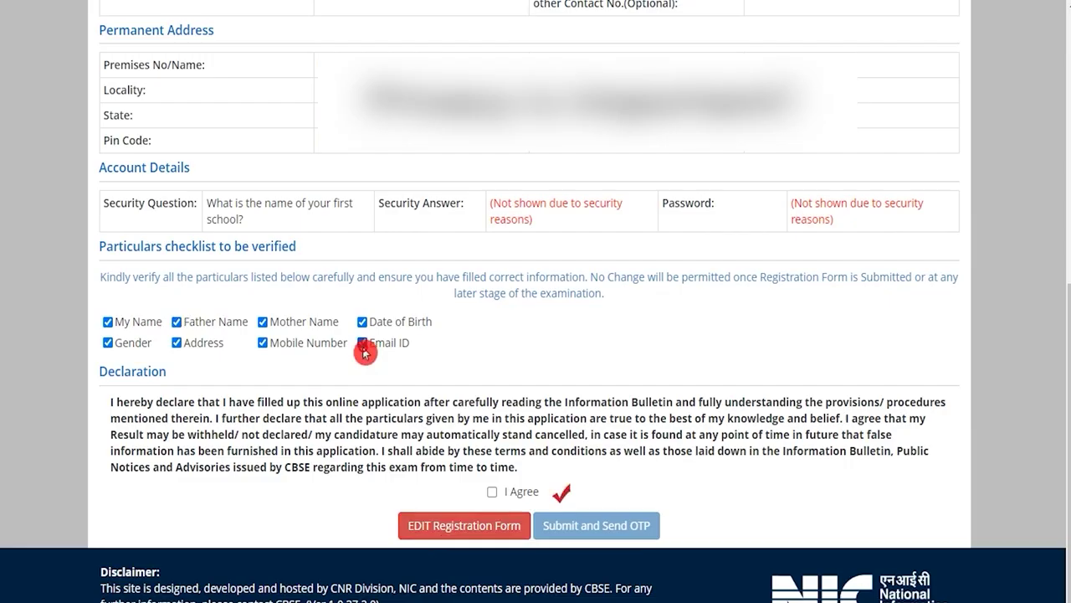
click(493, 493)
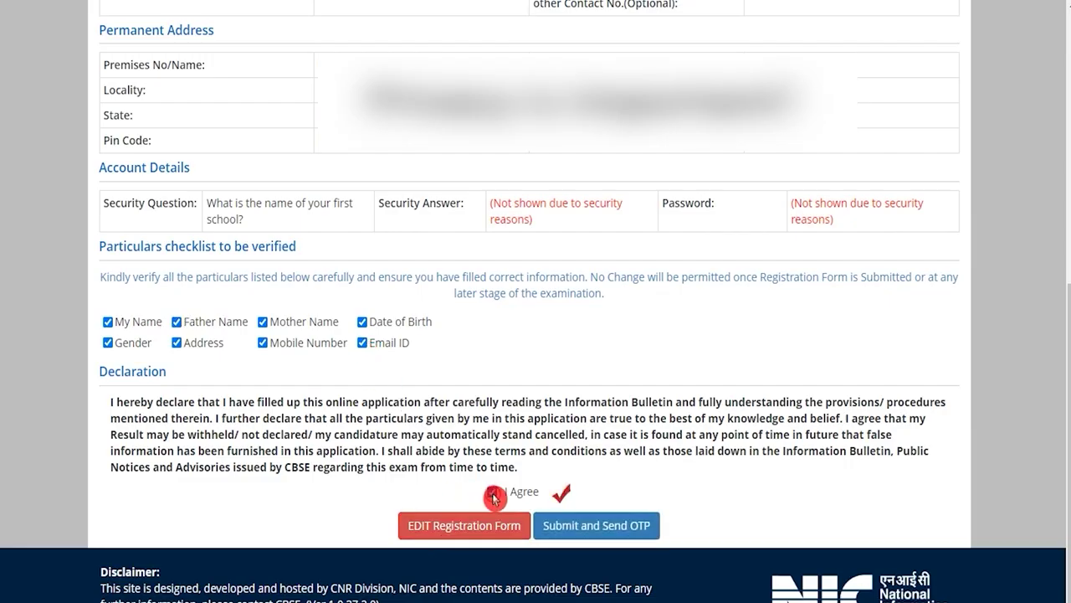
click(596, 526)
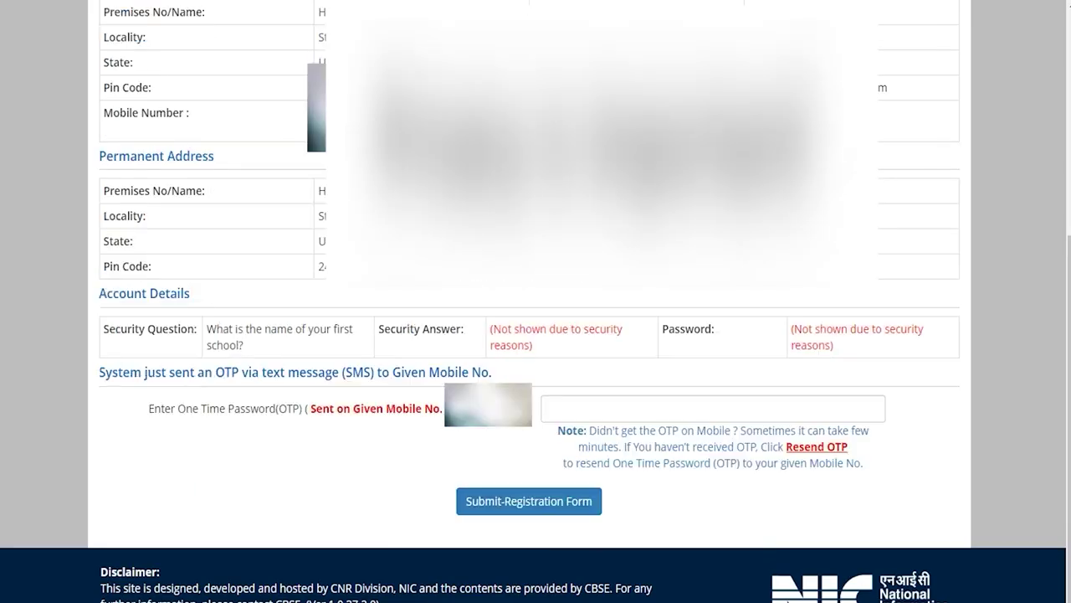
- Enter the one-time password sent by SMS to the mobile number to complete registration
drag(206, 408, 301, 410)
click(603, 406)
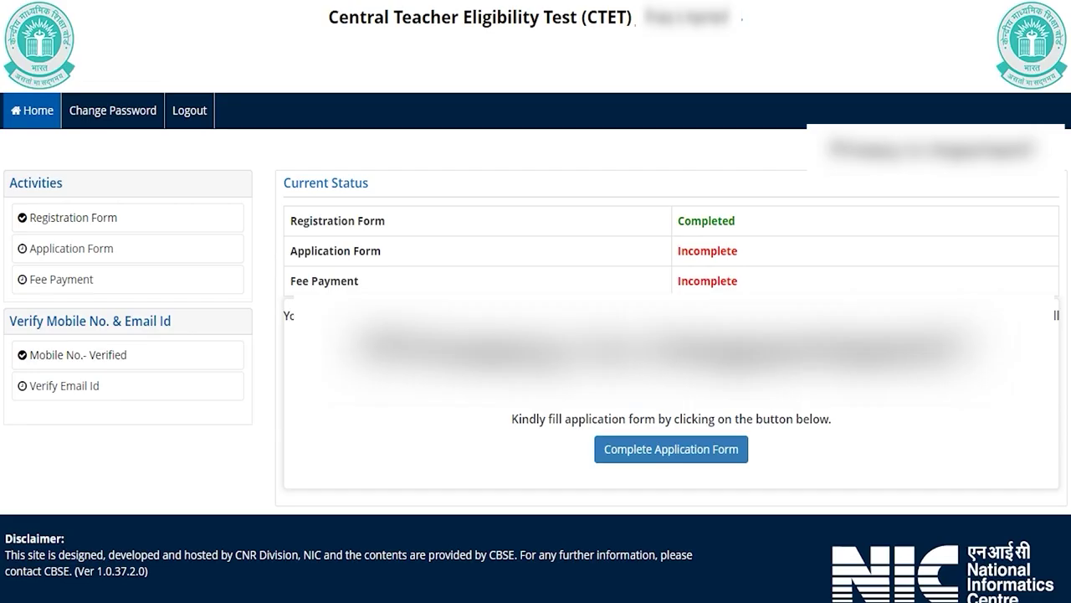
- Open Verify Email Id from the sidebar and submit the captcha security pin
click(210, 392)
click(73, 393)
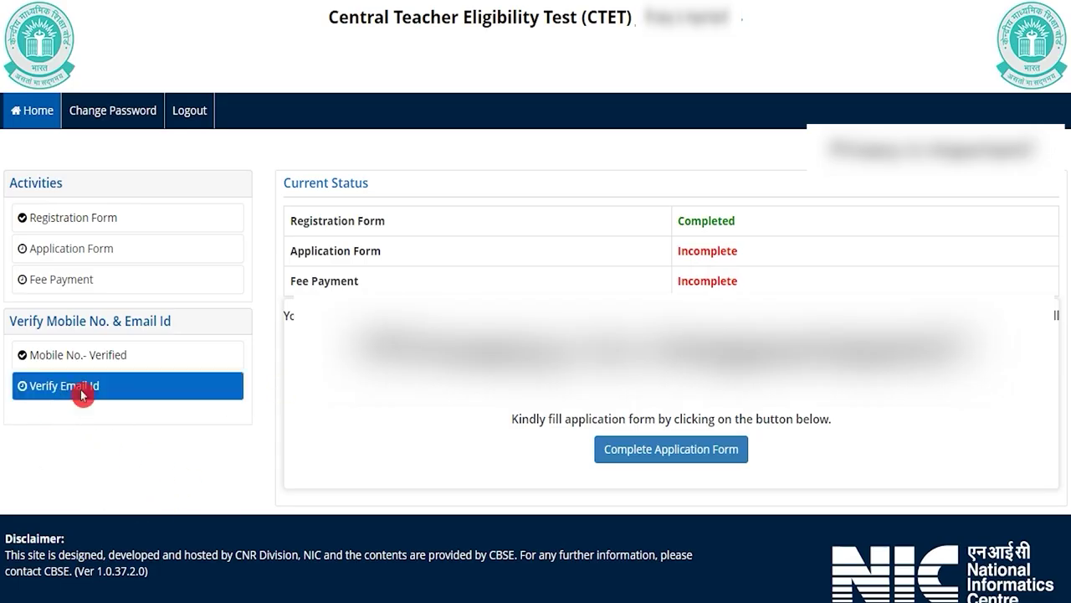
click(379, 290)
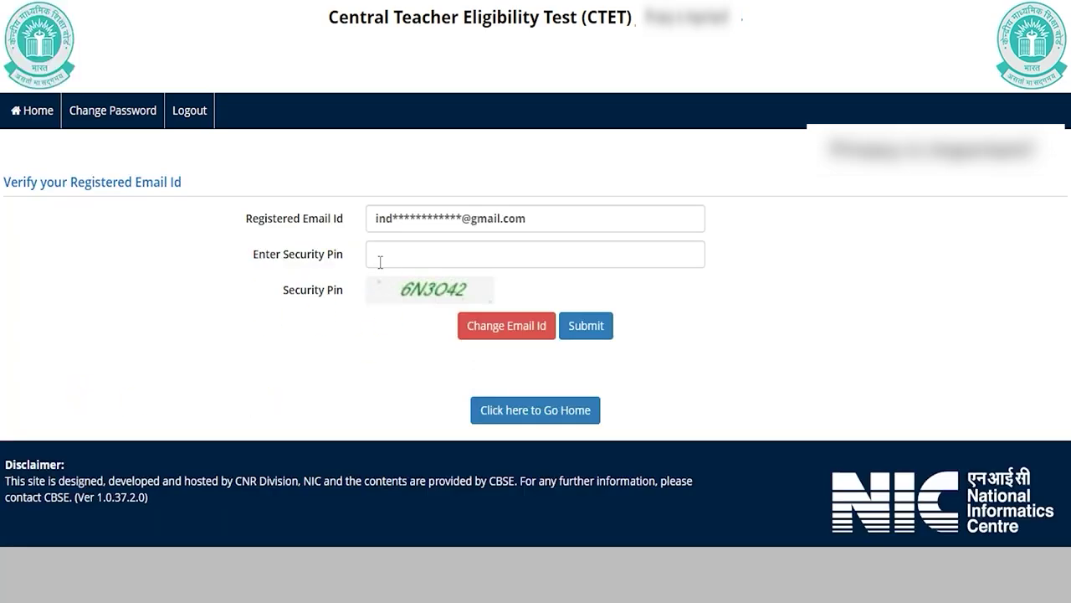
click(403, 253)
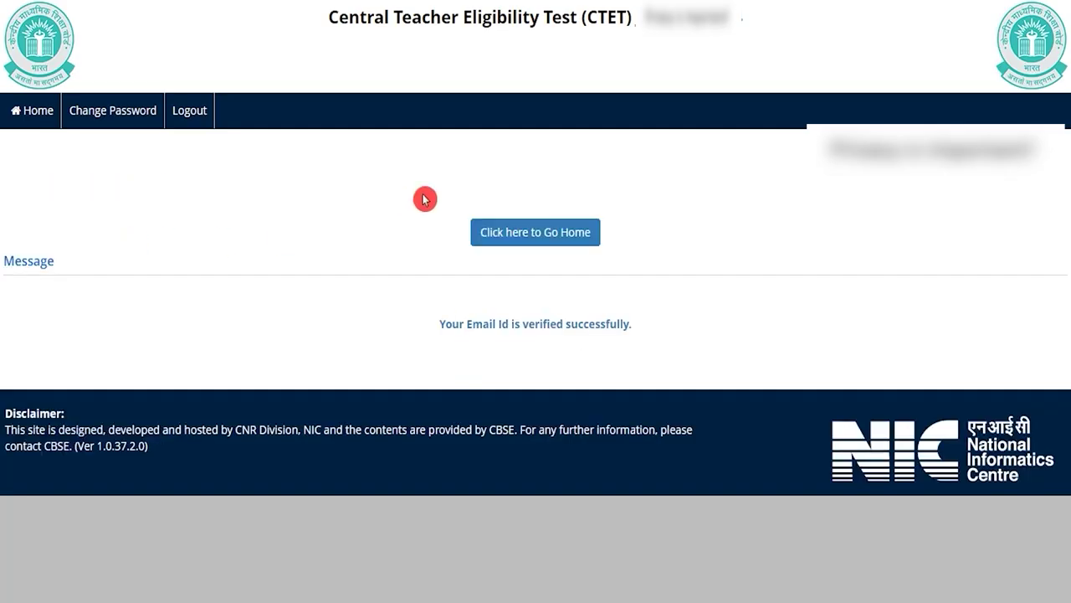
- Go home, choose Complete Application Form, and open its Personal Details section
click(535, 239)
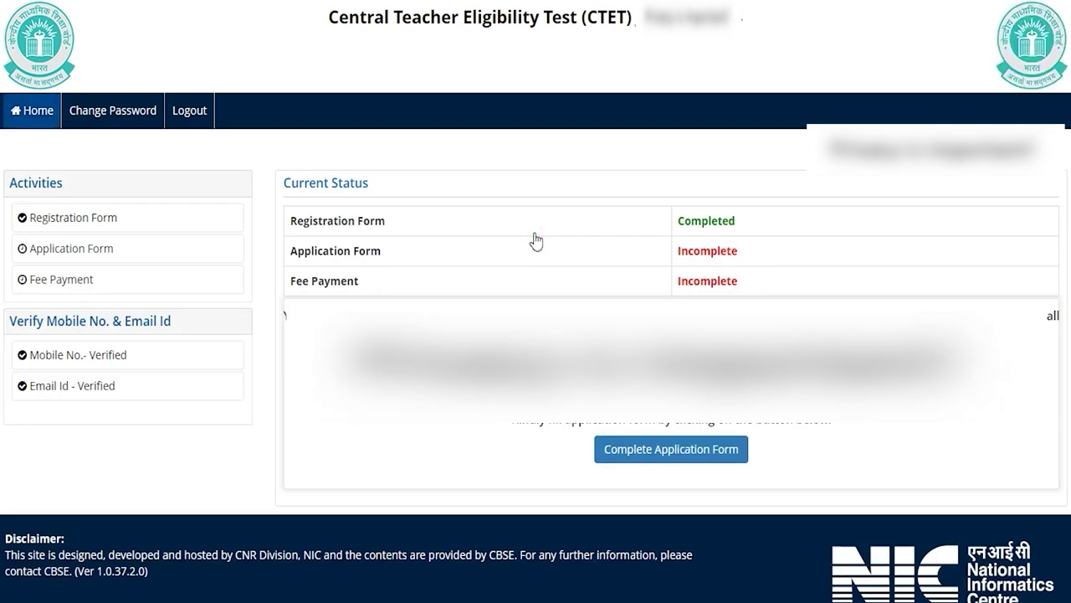
click(660, 452)
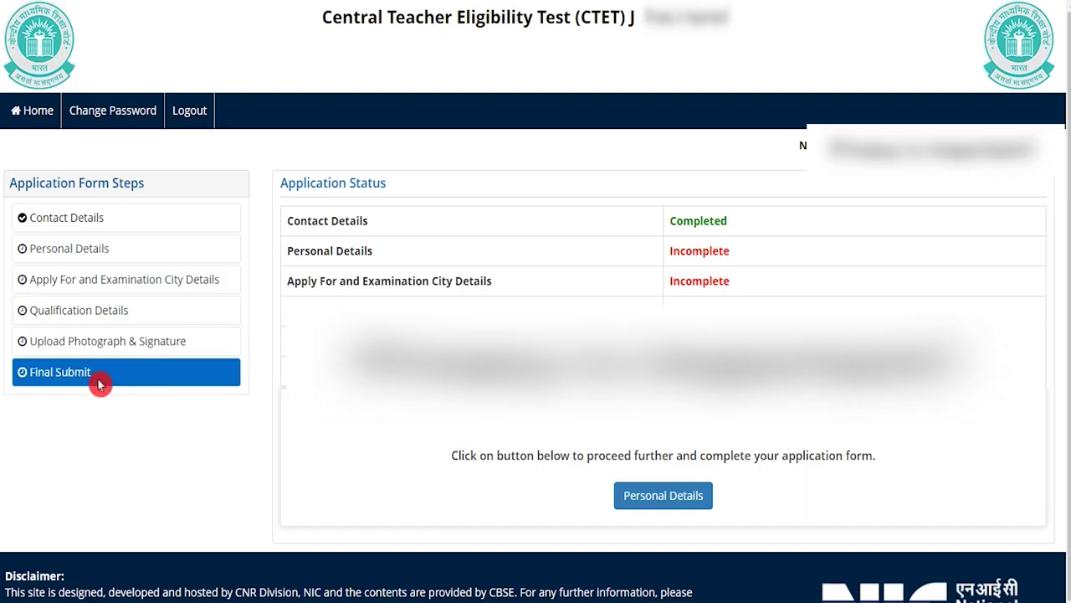
click(657, 498)
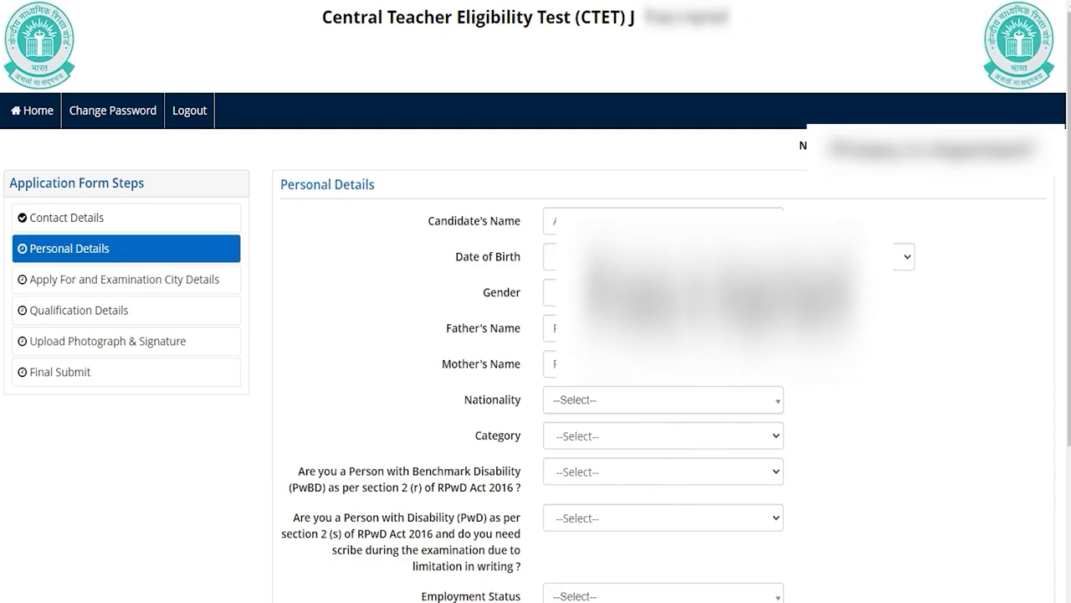
- Adjust the birth month, set nationality to Indian and category to SC
key(space)
key(Return)
click(612, 390)
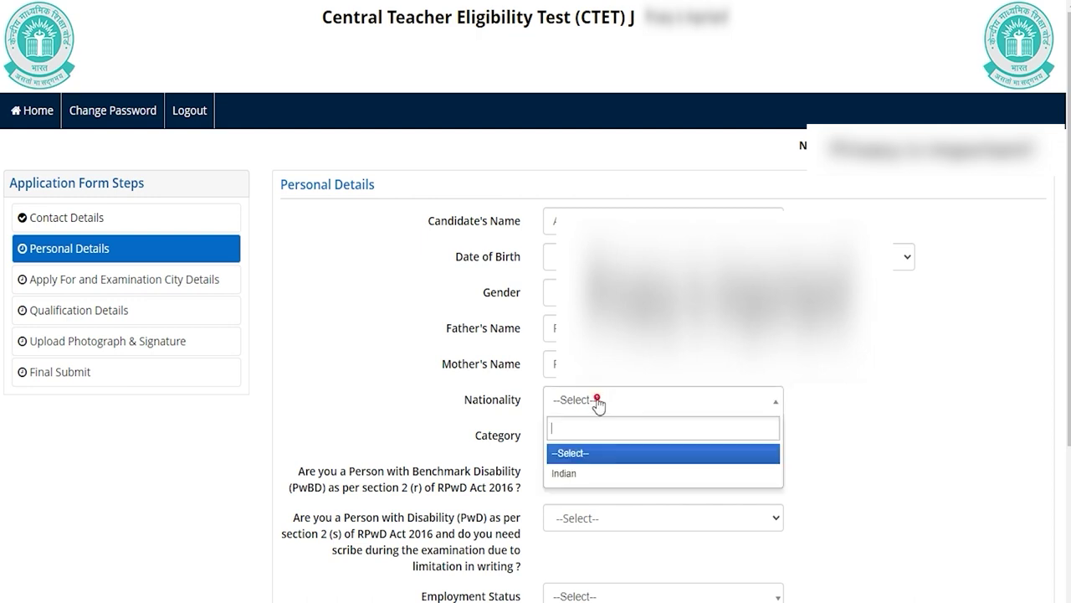
click(583, 470)
click(581, 434)
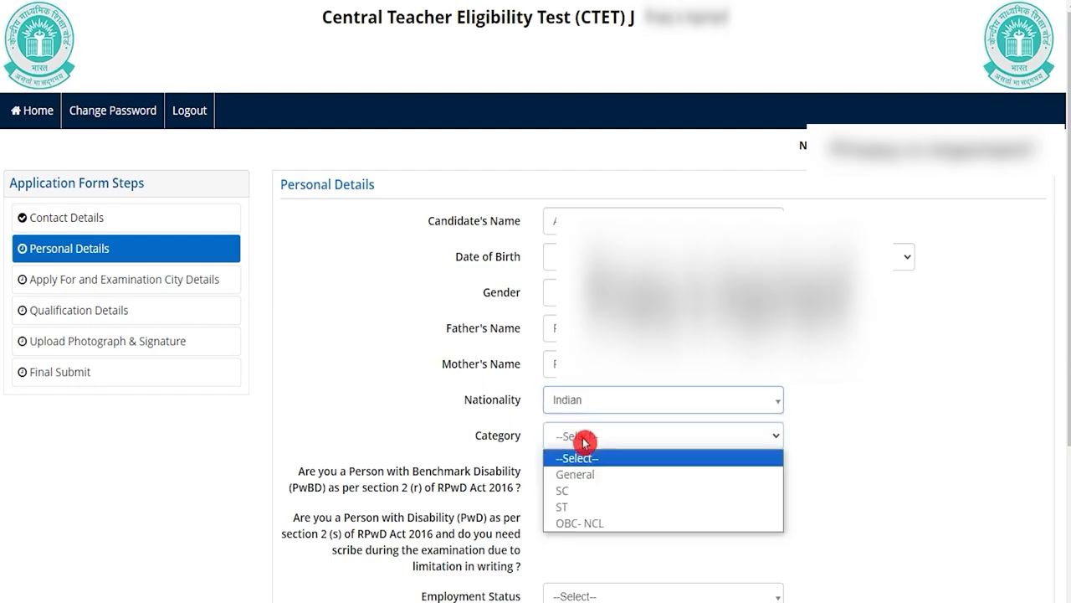
click(570, 491)
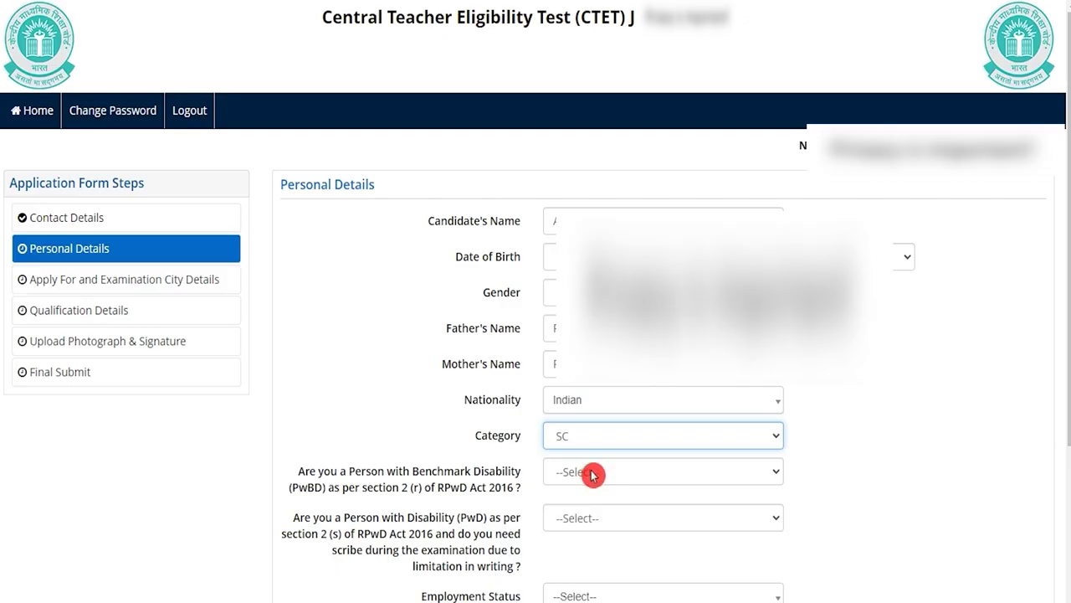
- Answer No to the benchmark disability question
click(592, 475)
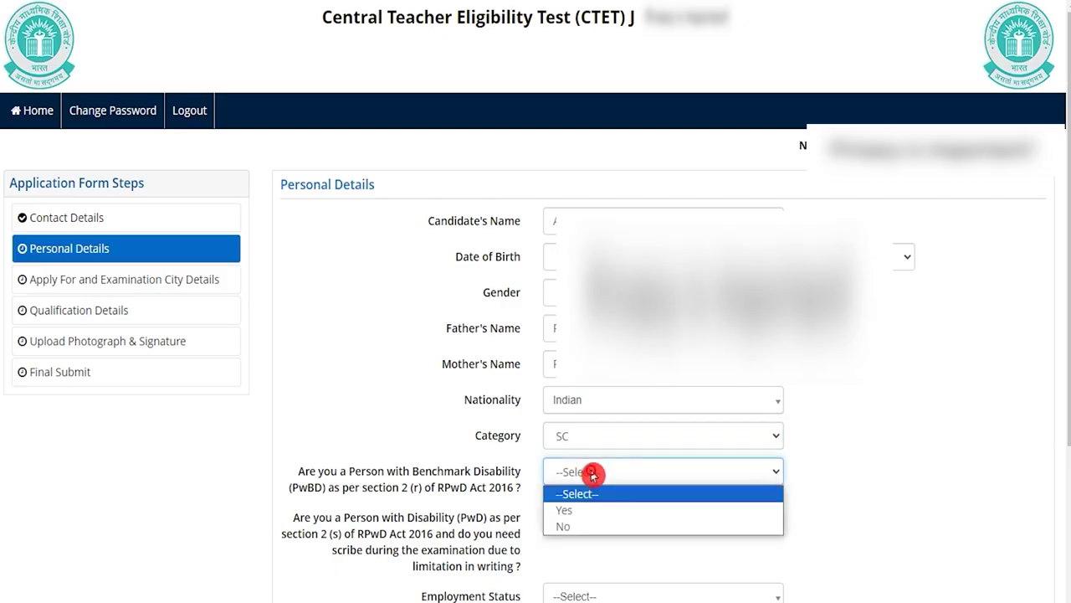
click(577, 509)
click(580, 475)
click(580, 474)
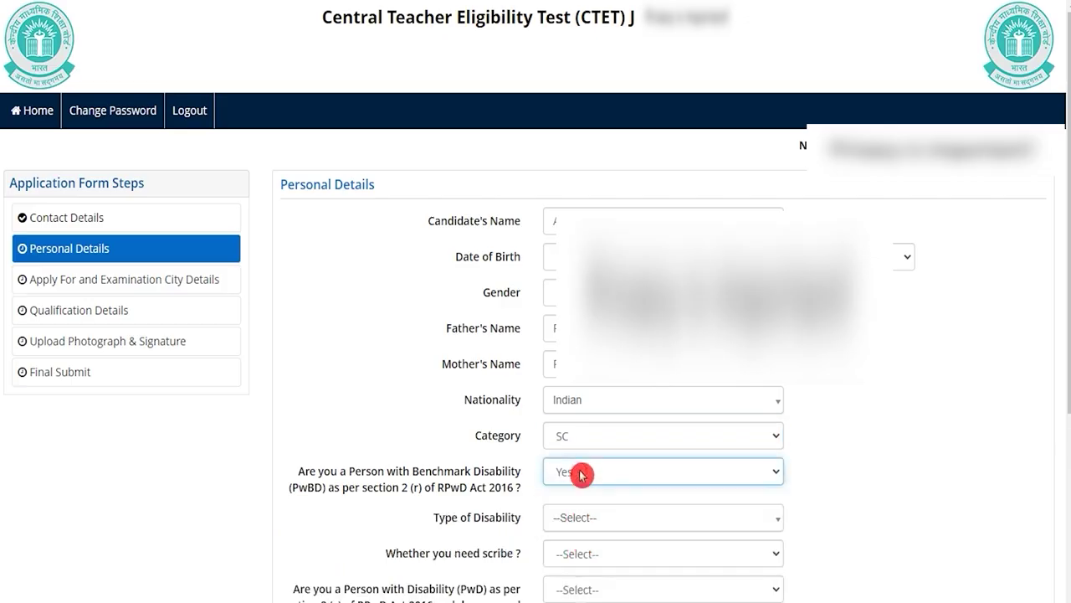
drag(464, 518, 492, 522)
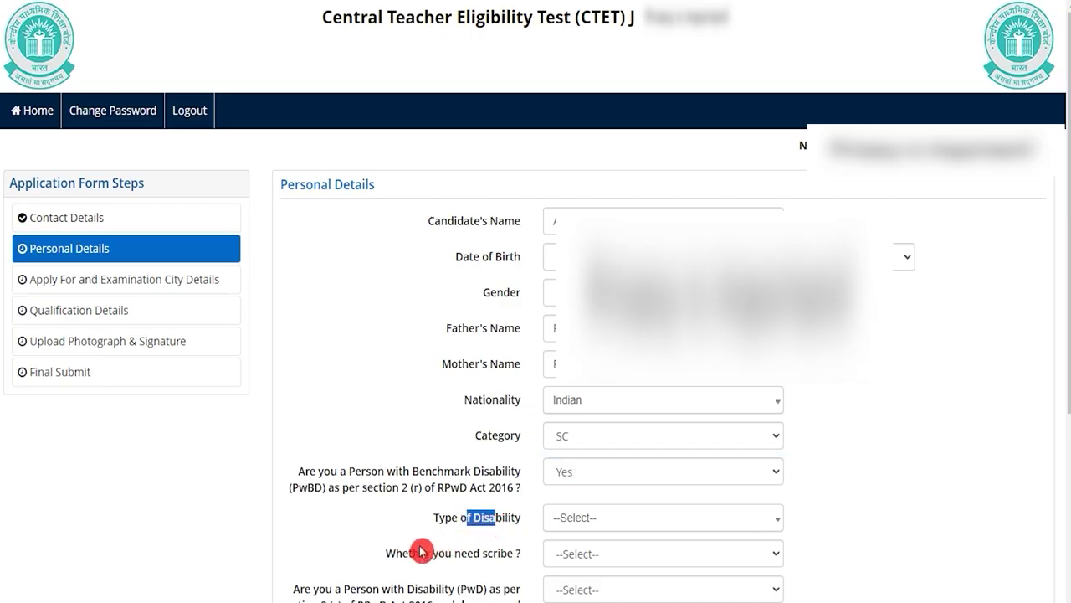
click(581, 473)
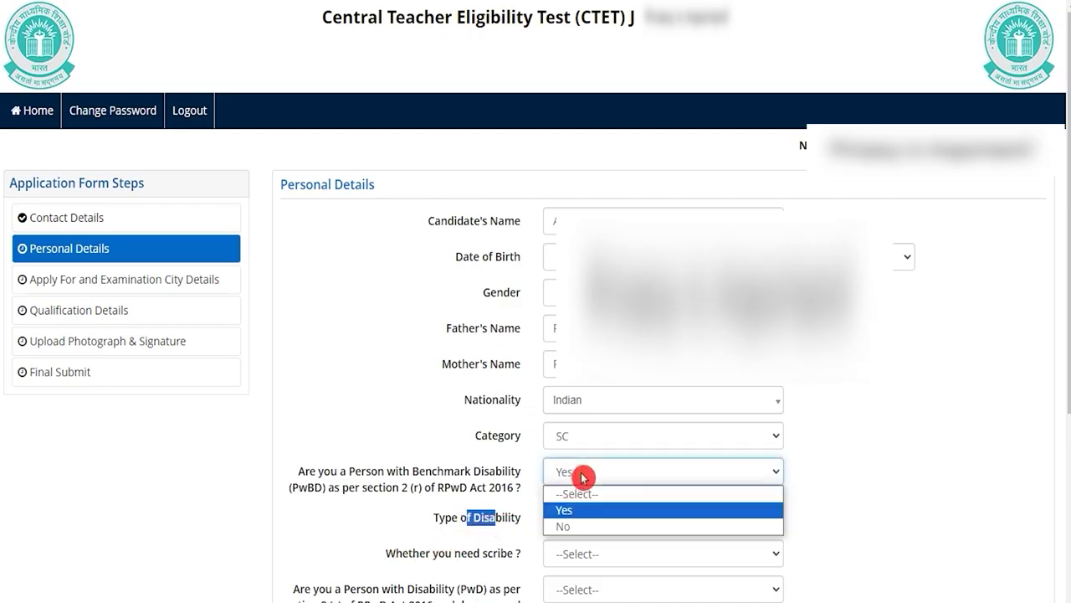
click(572, 526)
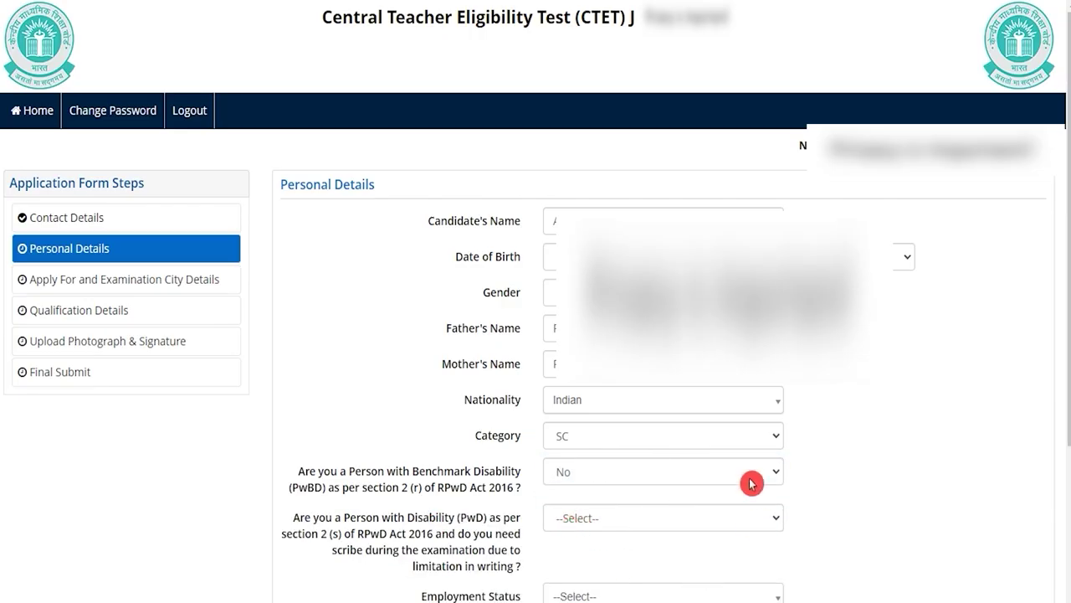
scroll(604, 481, down, 2)
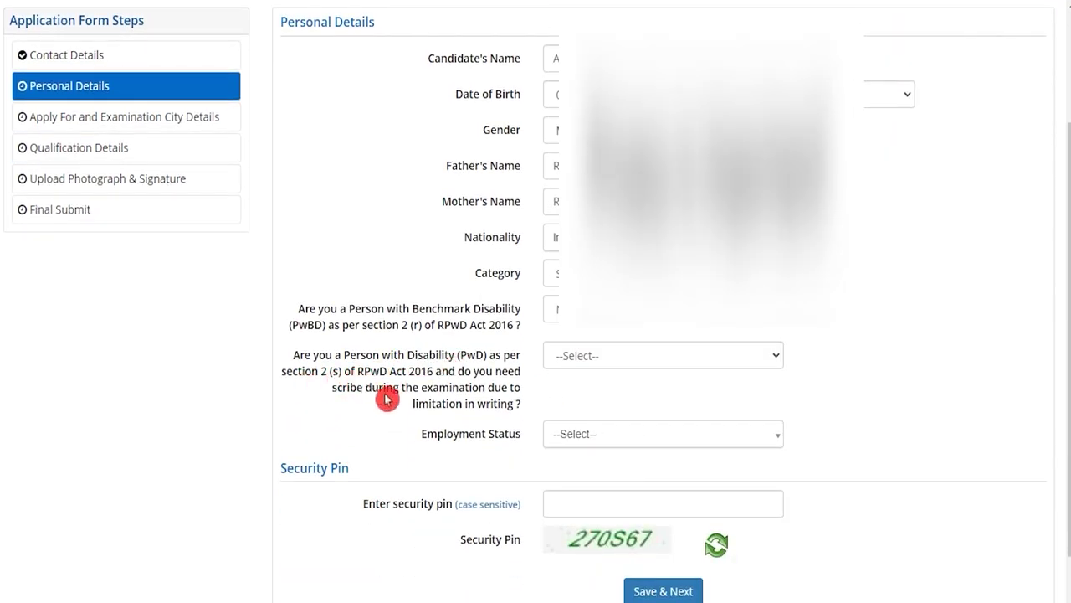
- Answer No to the PwD scribe question and set employment status to Not Employed
drag(409, 377, 459, 374)
click(570, 358)
click(574, 410)
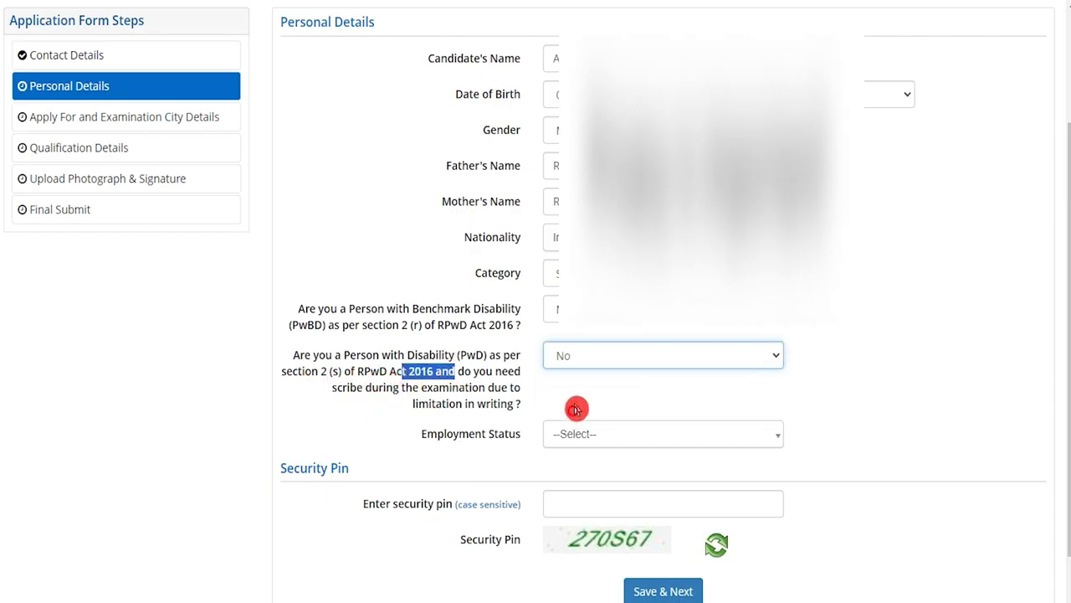
click(577, 437)
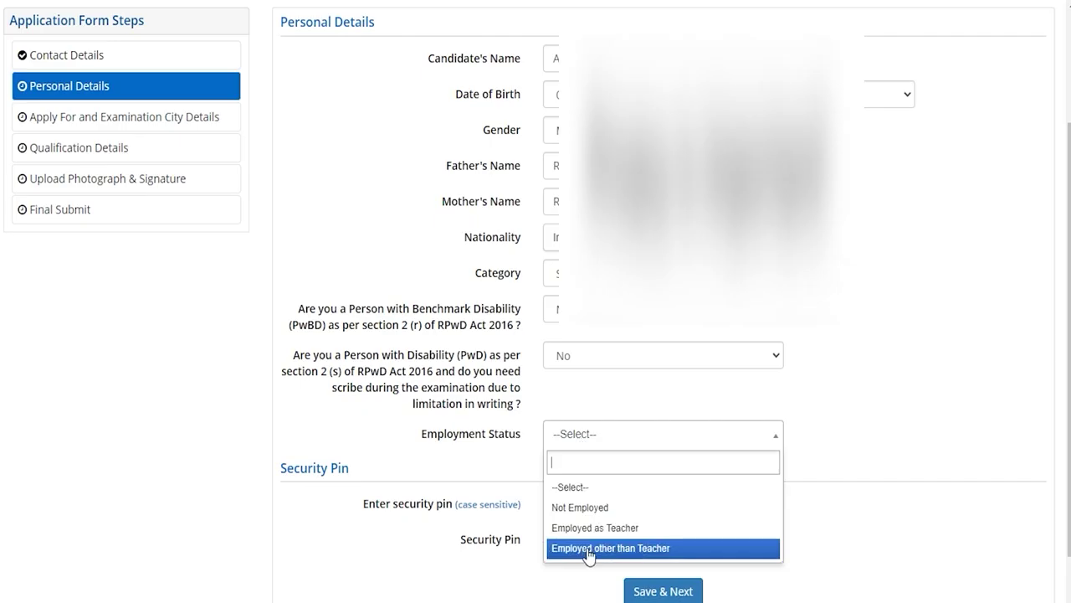
click(584, 508)
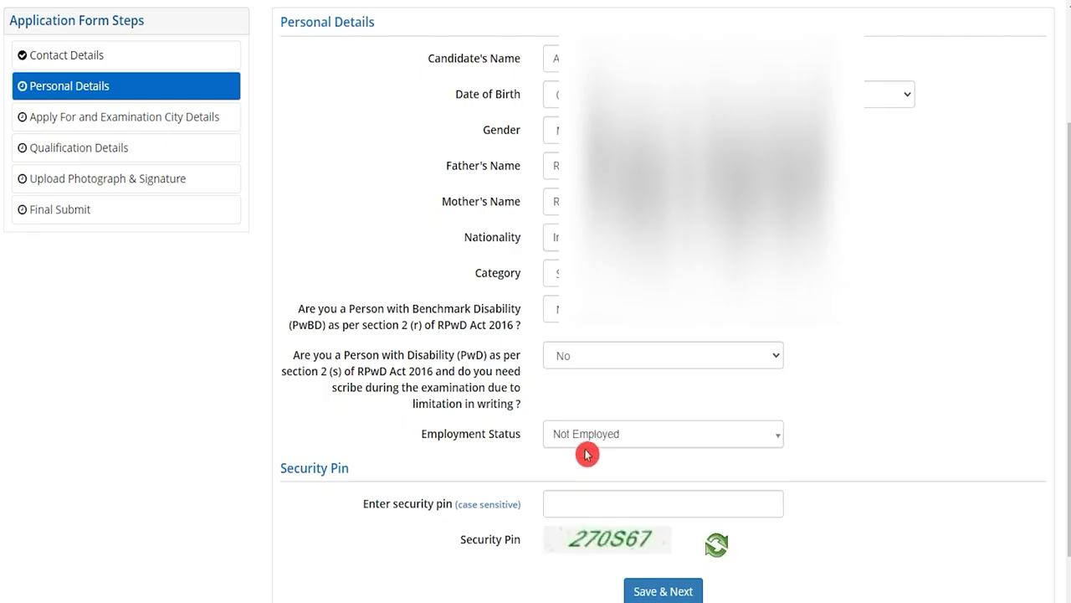
- Enter the security pin and save the Personal Details page
click(582, 501)
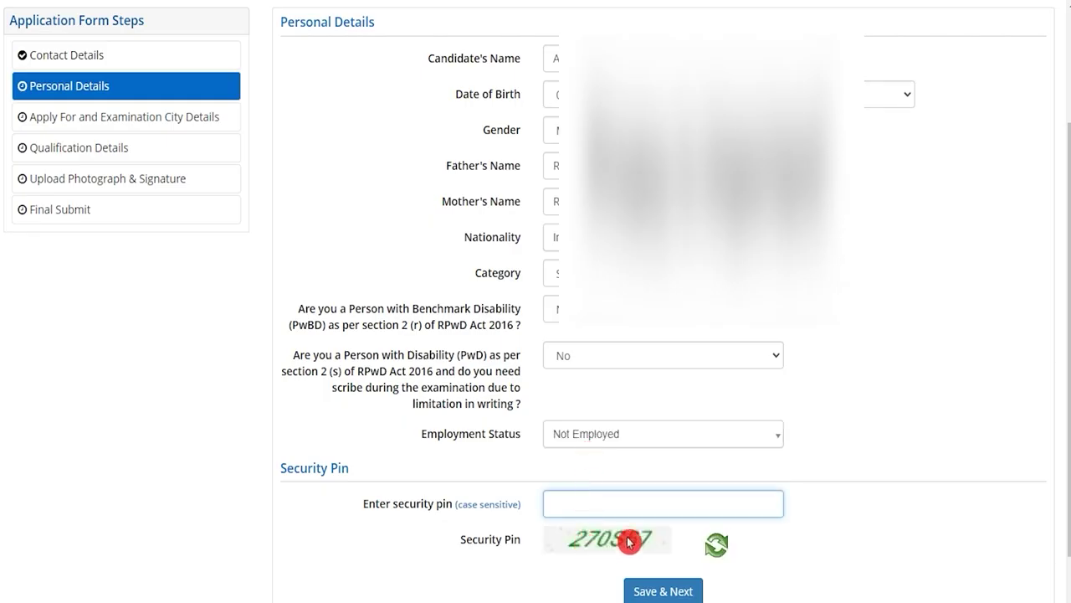
scroll(737, 565, down, 2)
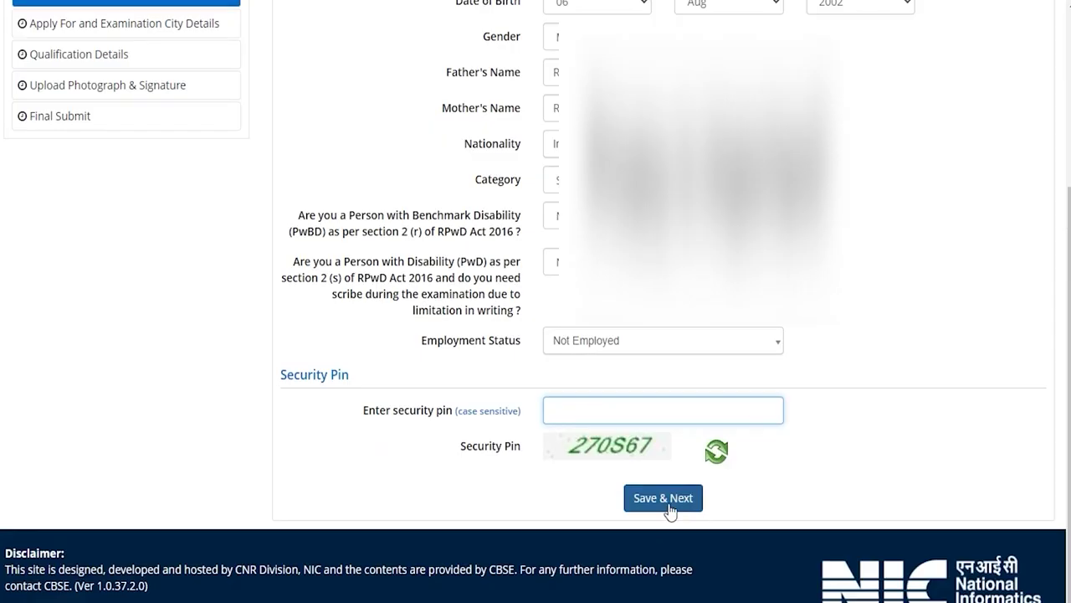
click(663, 499)
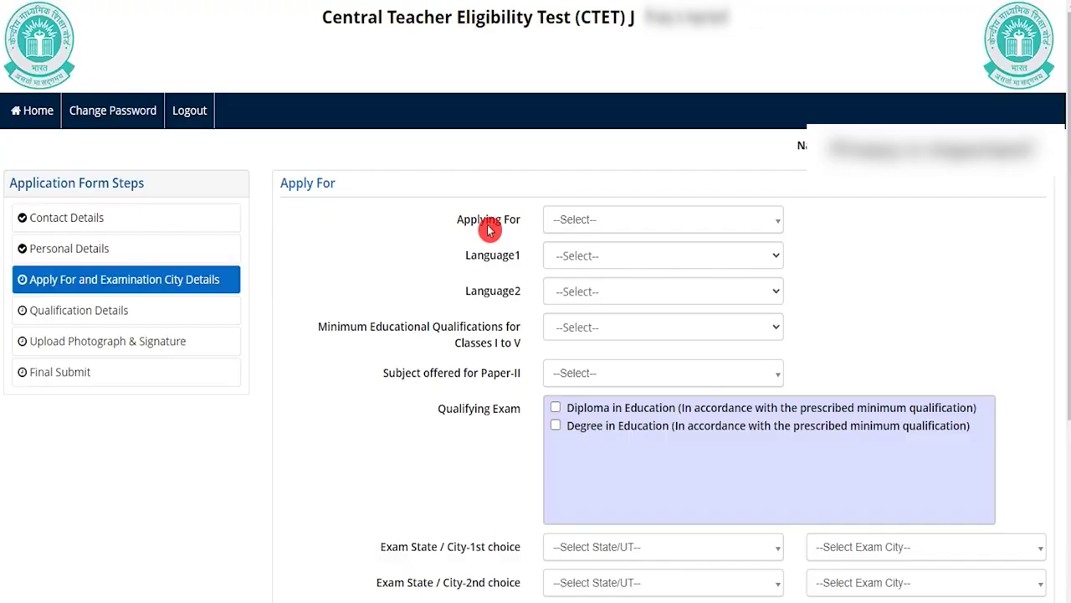
- Apply for both Paper-I and Paper-II with Hindi as Language1 and Language2
click(584, 222)
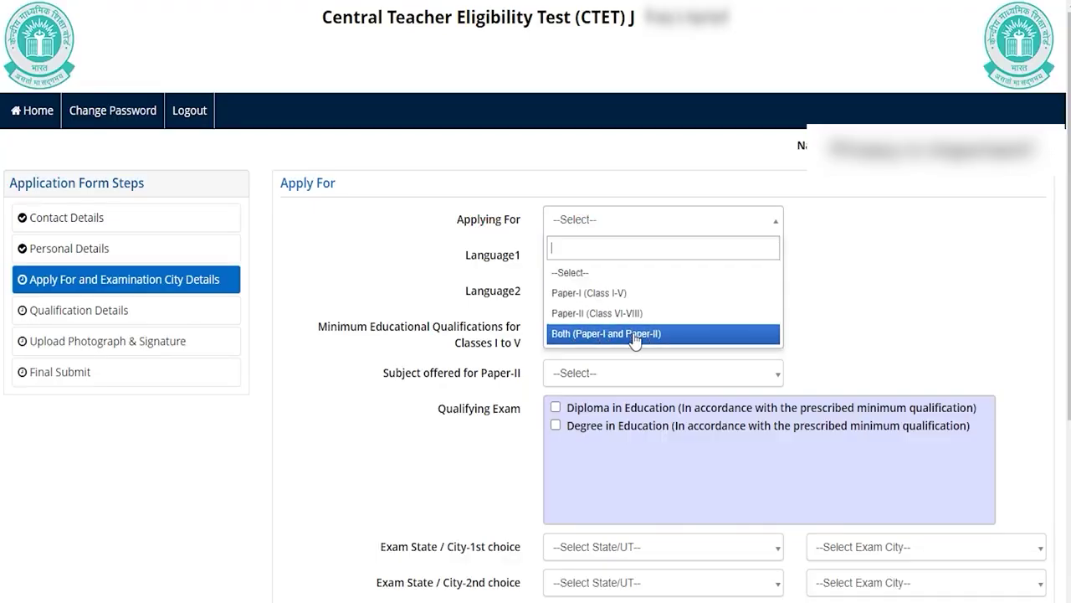
click(635, 334)
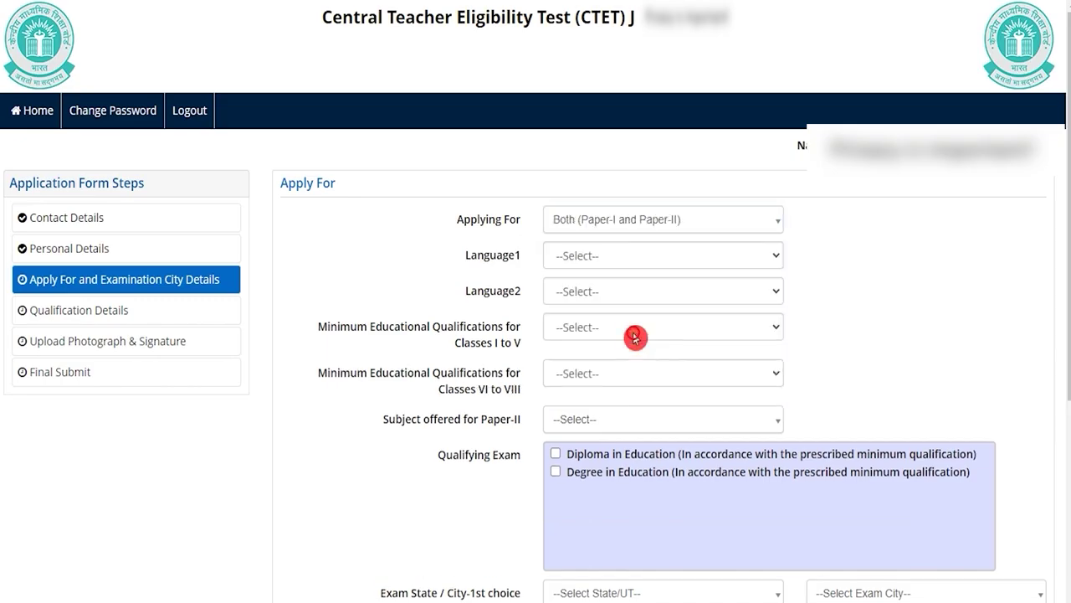
click(598, 265)
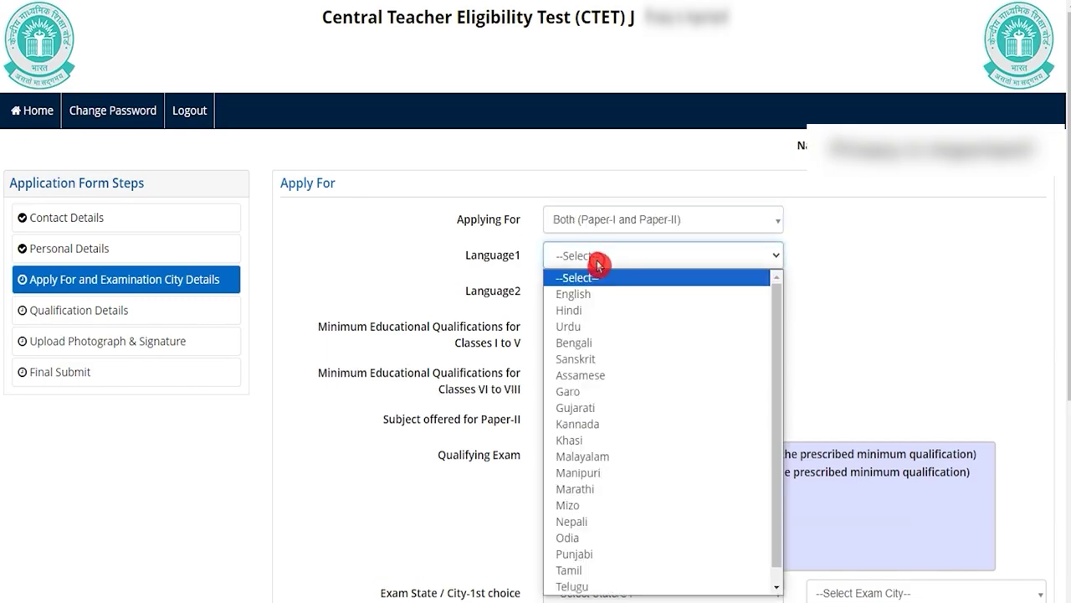
click(587, 309)
click(593, 293)
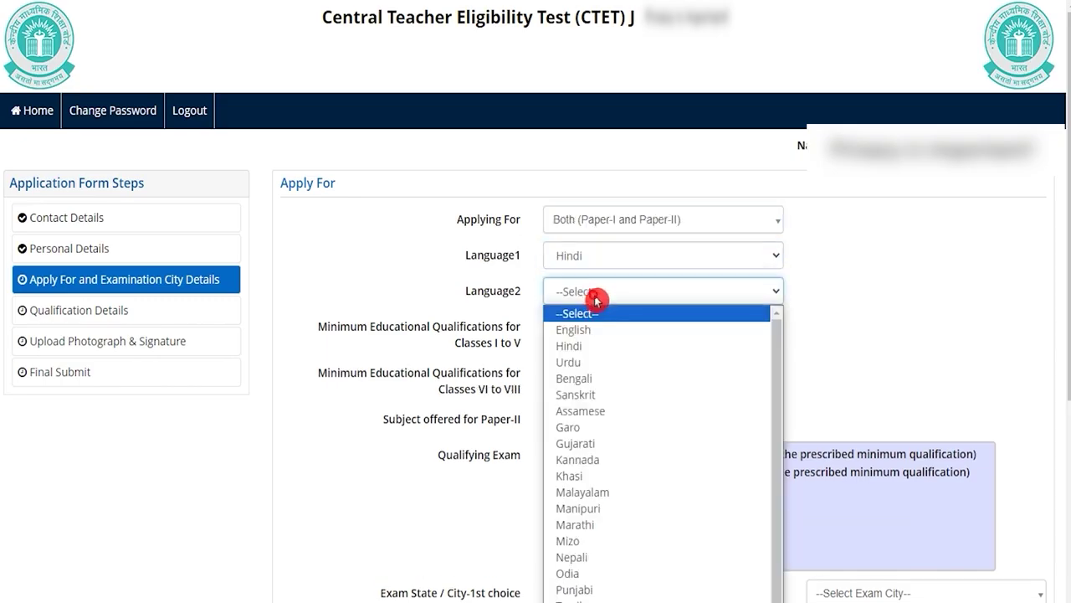
click(586, 345)
drag(327, 328, 453, 327)
drag(337, 372, 466, 373)
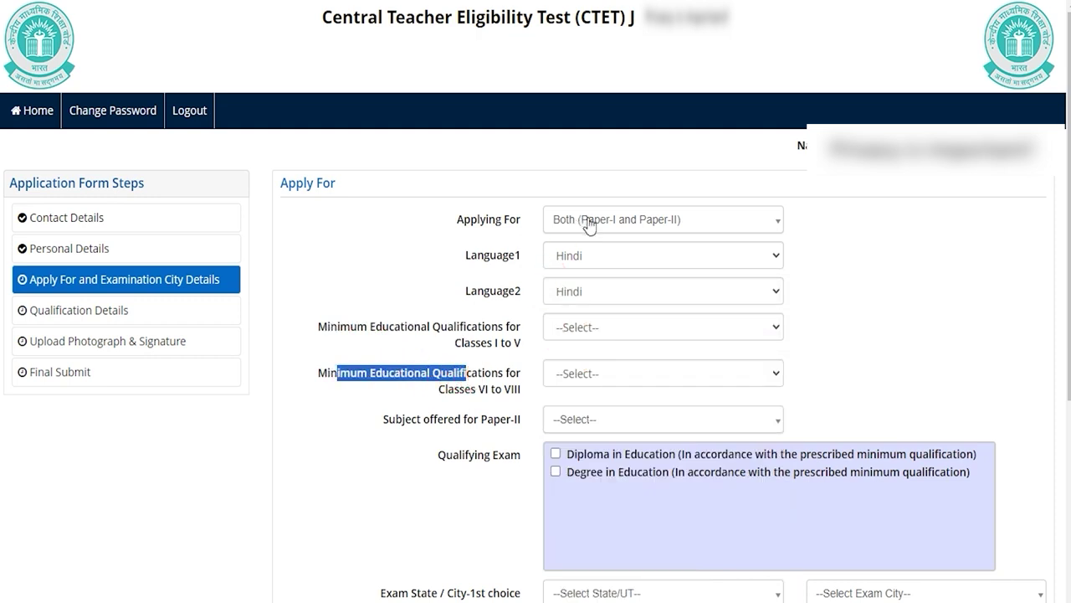
- Switch to Paper-I (Class I-V) only and reselect Hindi for both languages
click(579, 221)
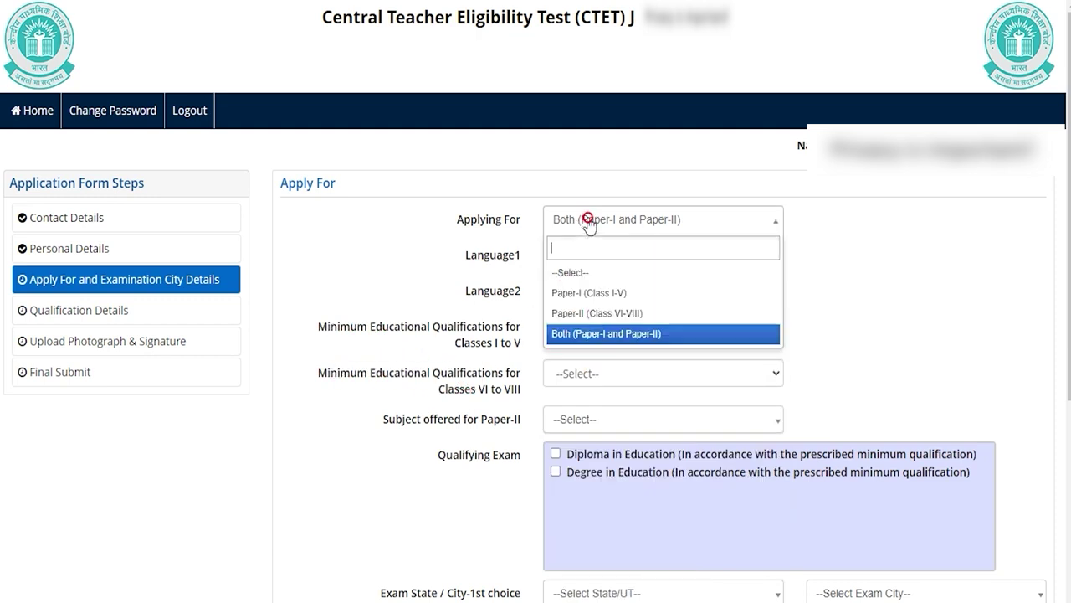
click(589, 292)
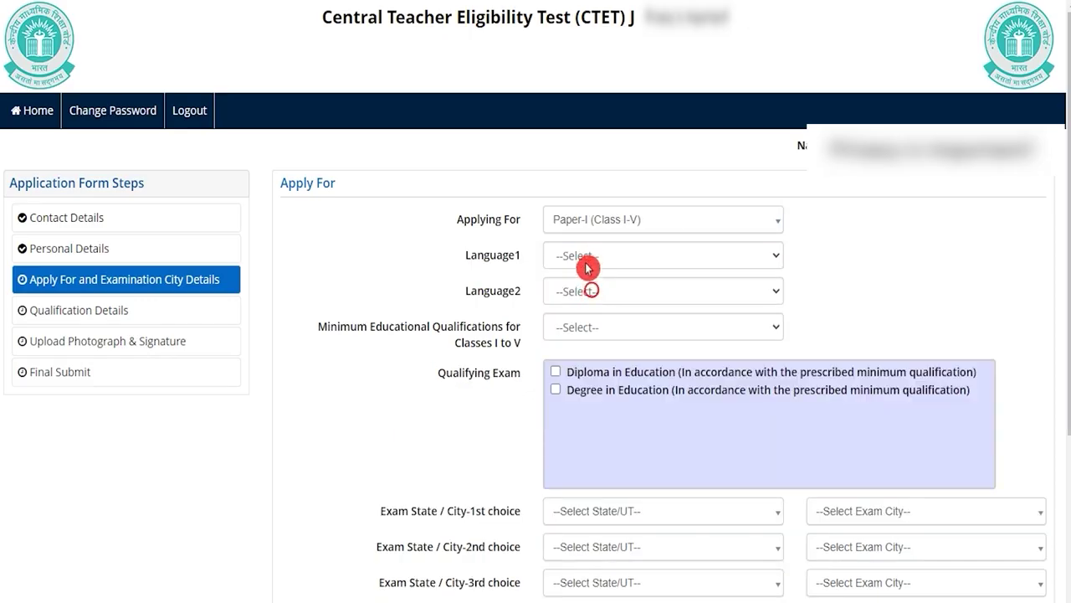
click(613, 228)
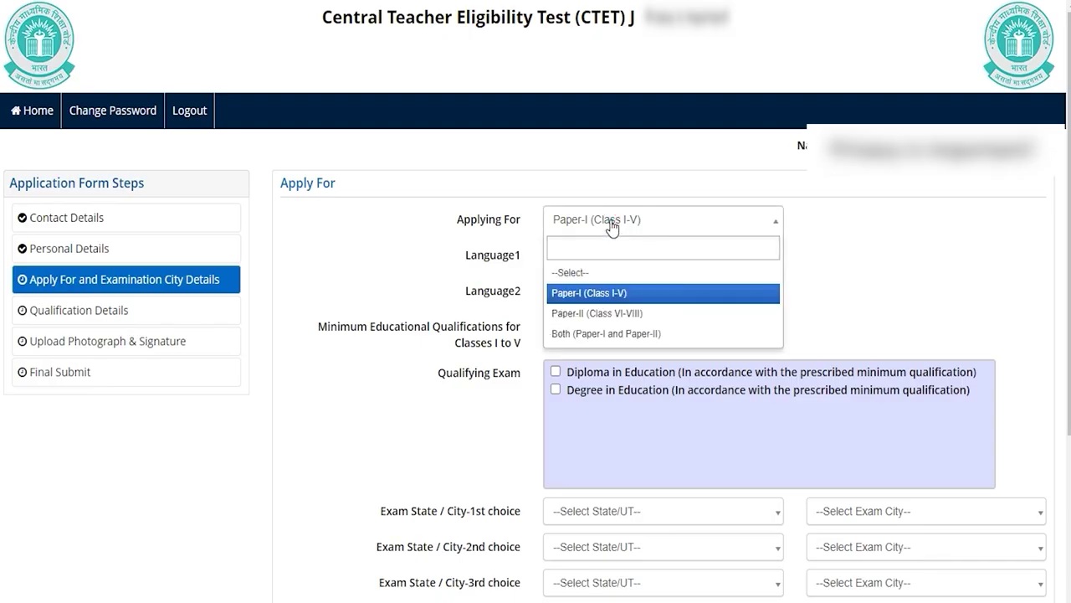
click(612, 227)
click(593, 257)
click(587, 264)
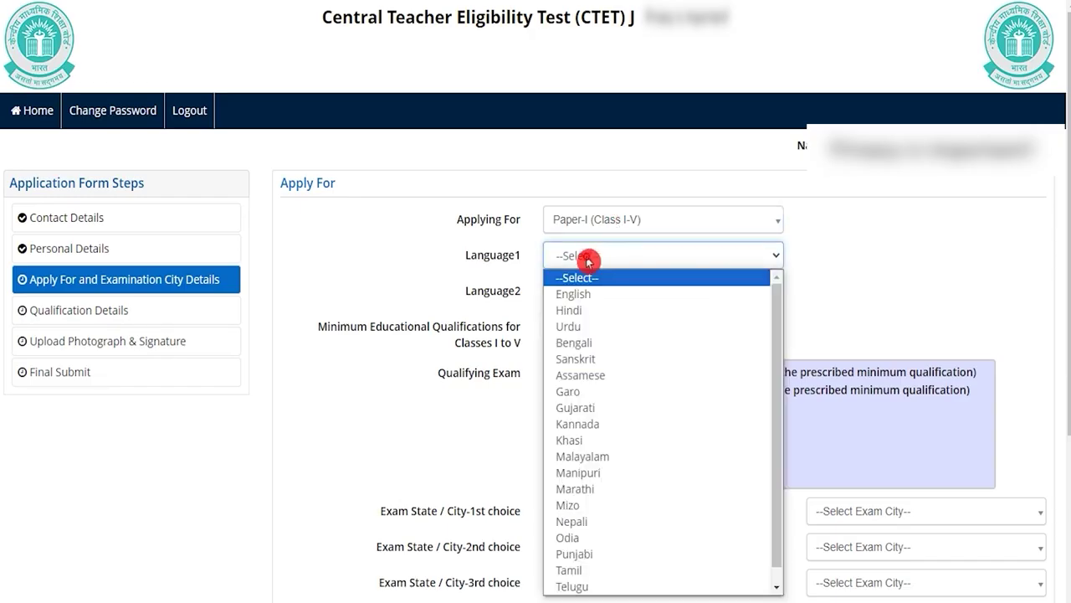
click(581, 307)
click(594, 287)
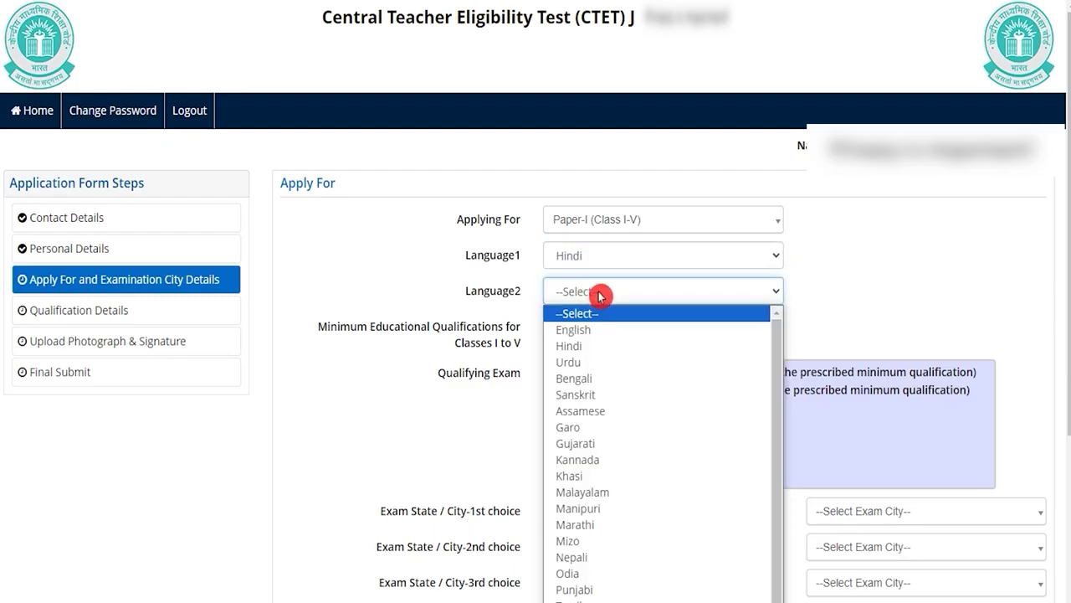
click(585, 349)
click(585, 349)
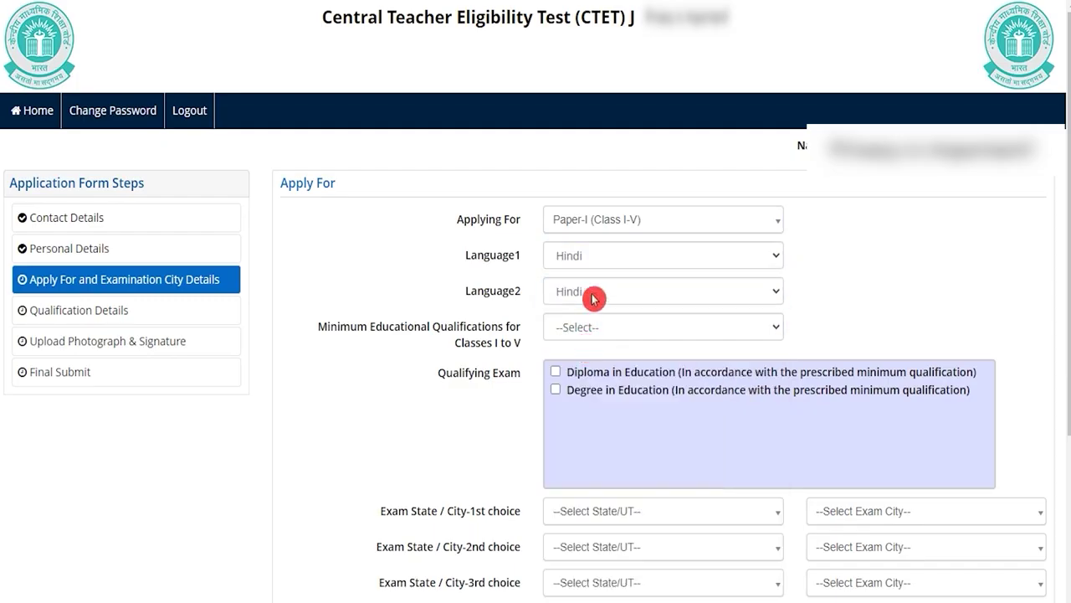
drag(325, 328, 456, 332)
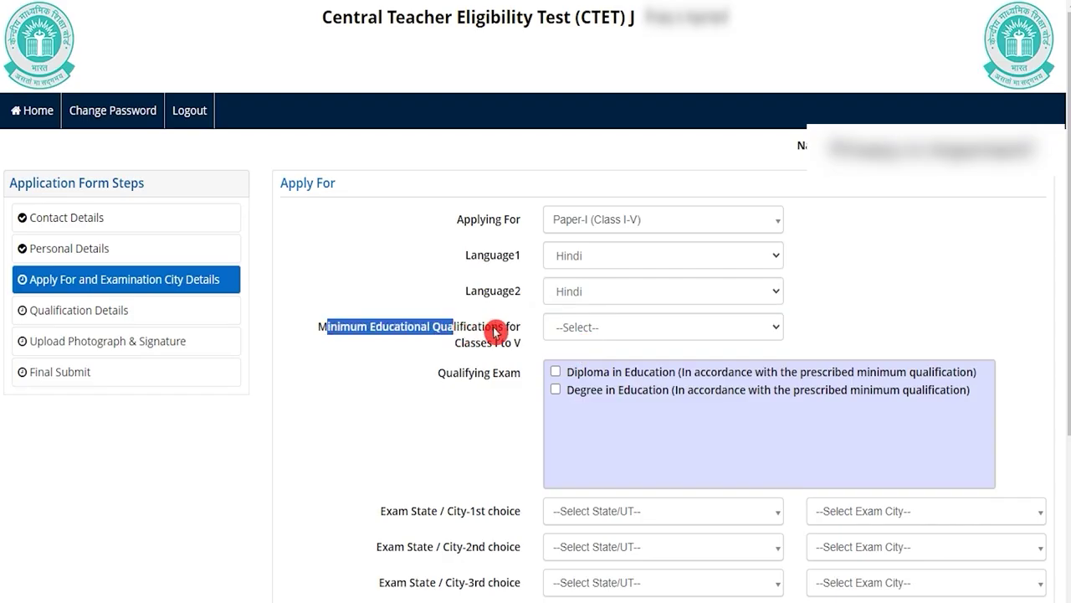
- Review the Classes I to V qualification options and choose option 1
click(625, 330)
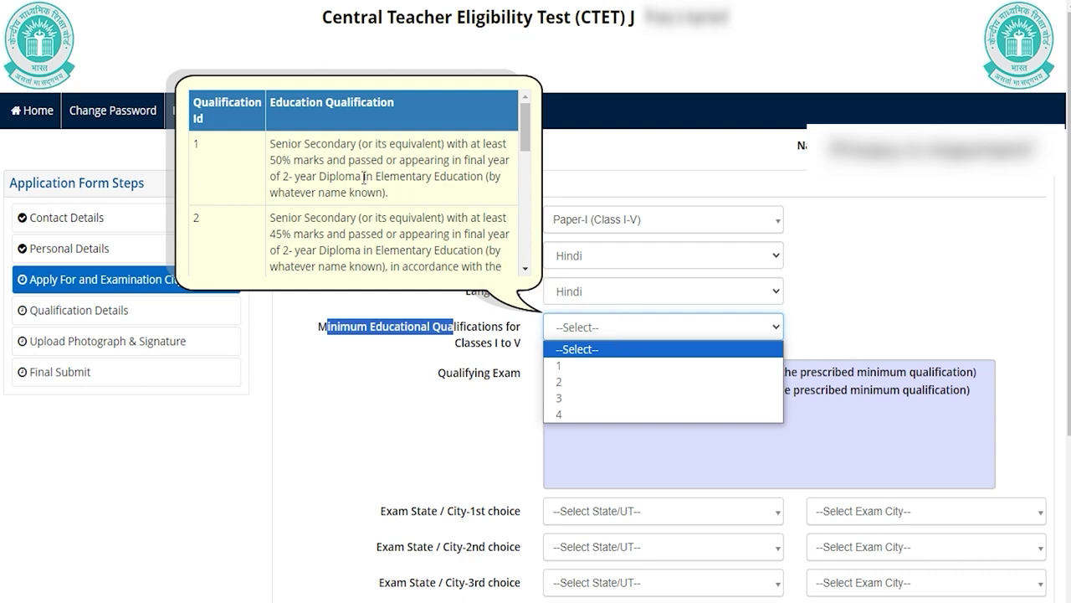
click(548, 352)
click(305, 157)
drag(287, 250, 419, 251)
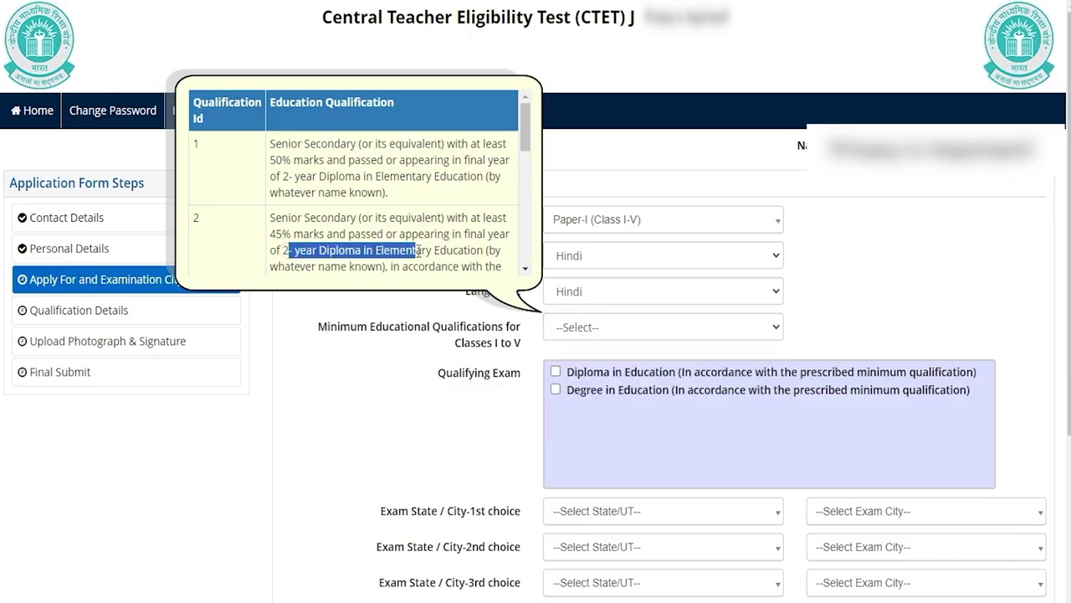
scroll(418, 249, down, 2)
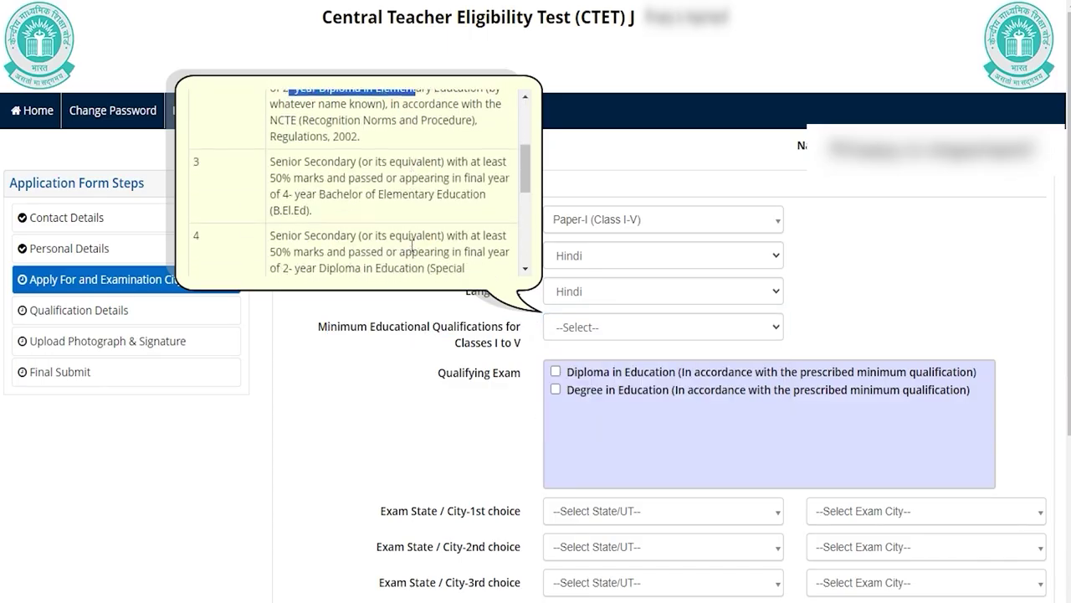
scroll(412, 249, up, 2)
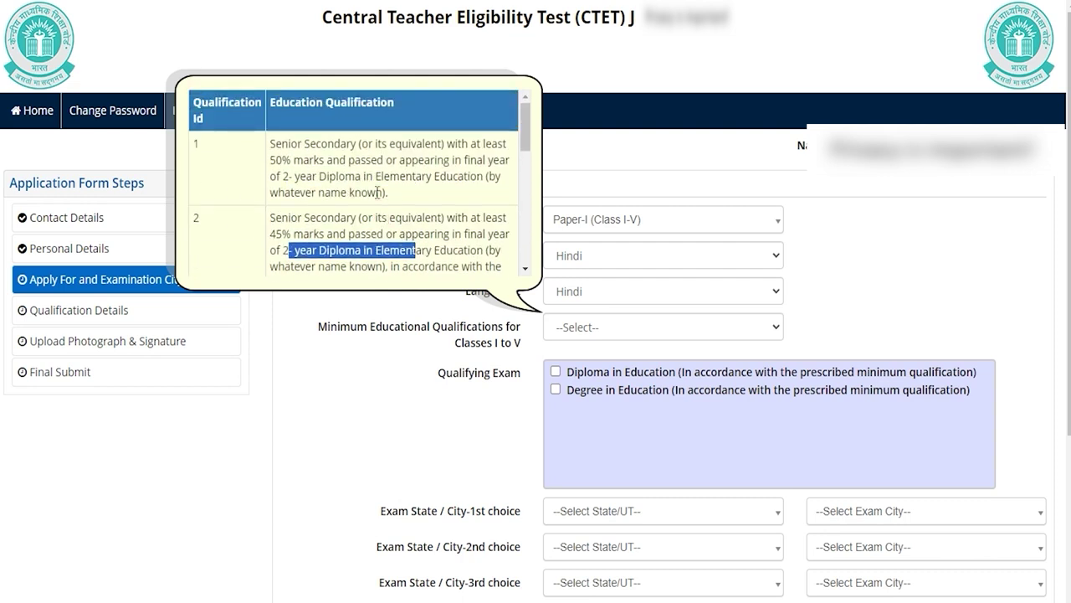
click(608, 328)
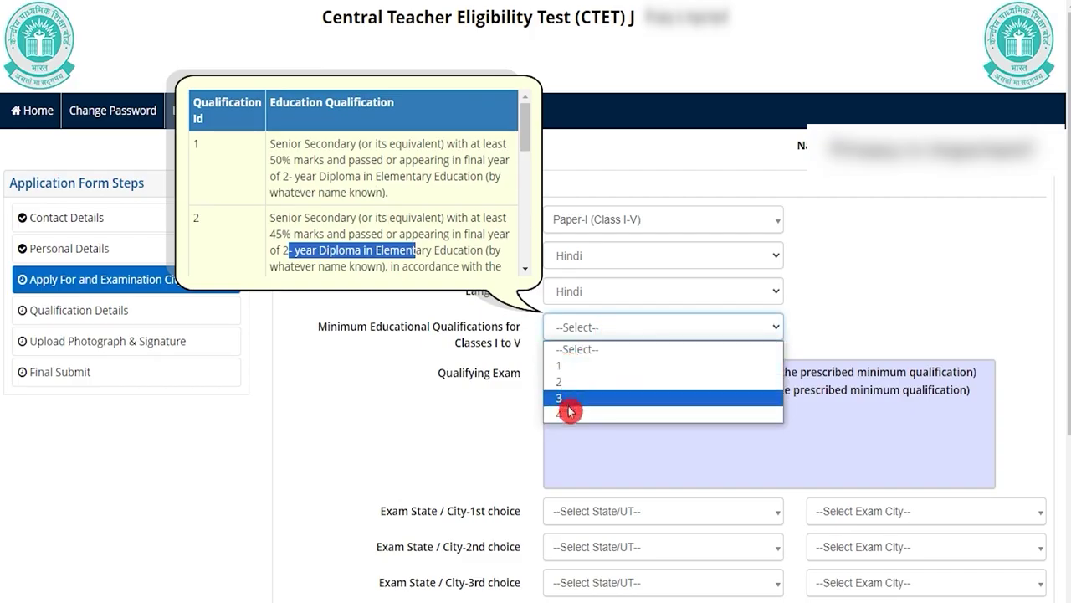
click(565, 368)
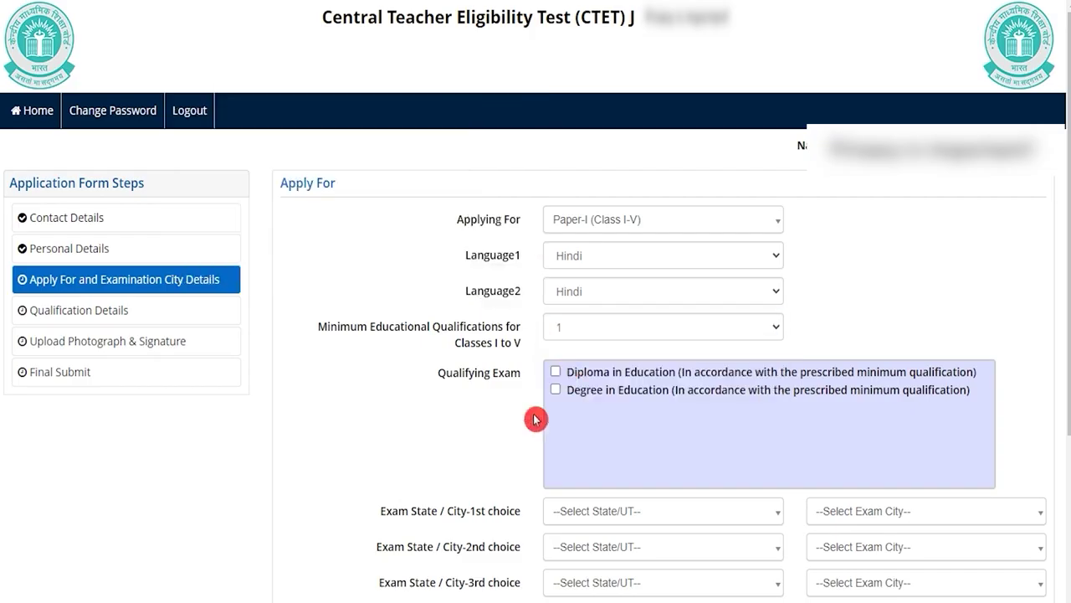
- Tick Diploma in Education and Degree in Education as qualifying exams
drag(452, 377, 493, 379)
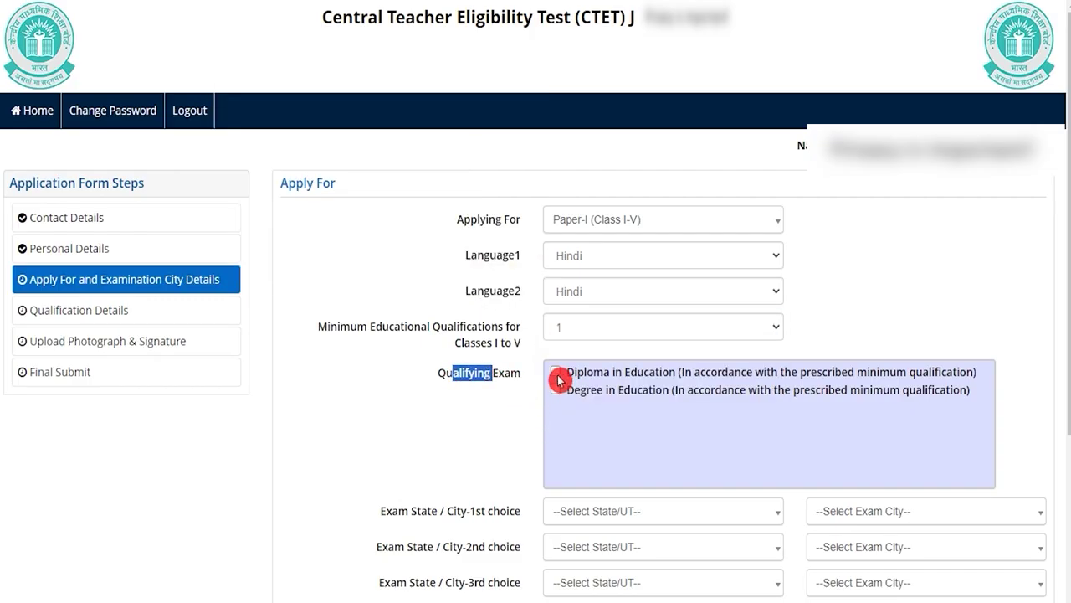
click(556, 372)
click(556, 390)
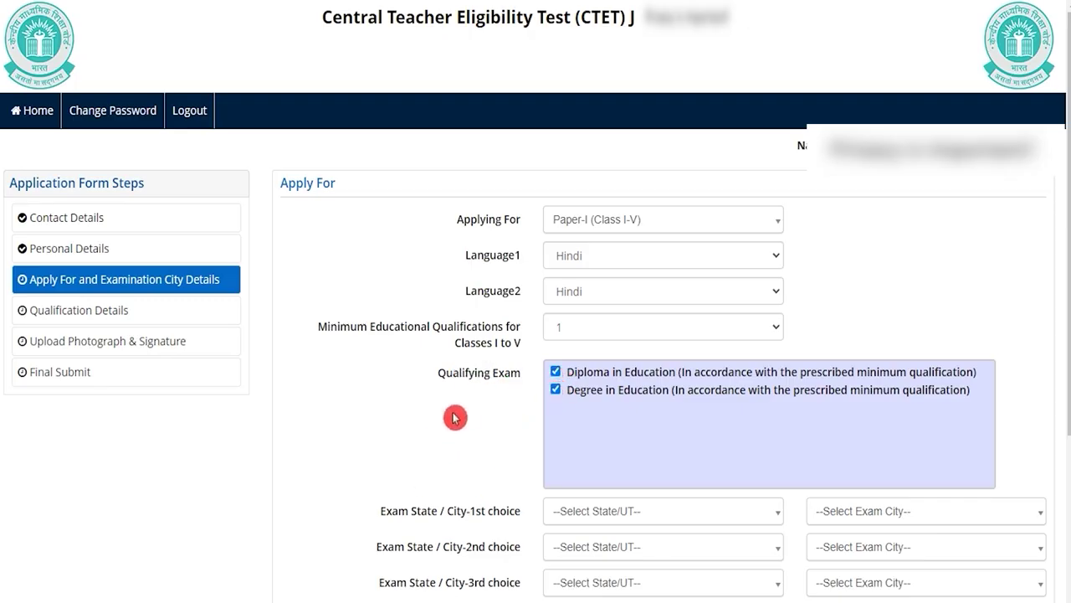
scroll(449, 437, down, 3)
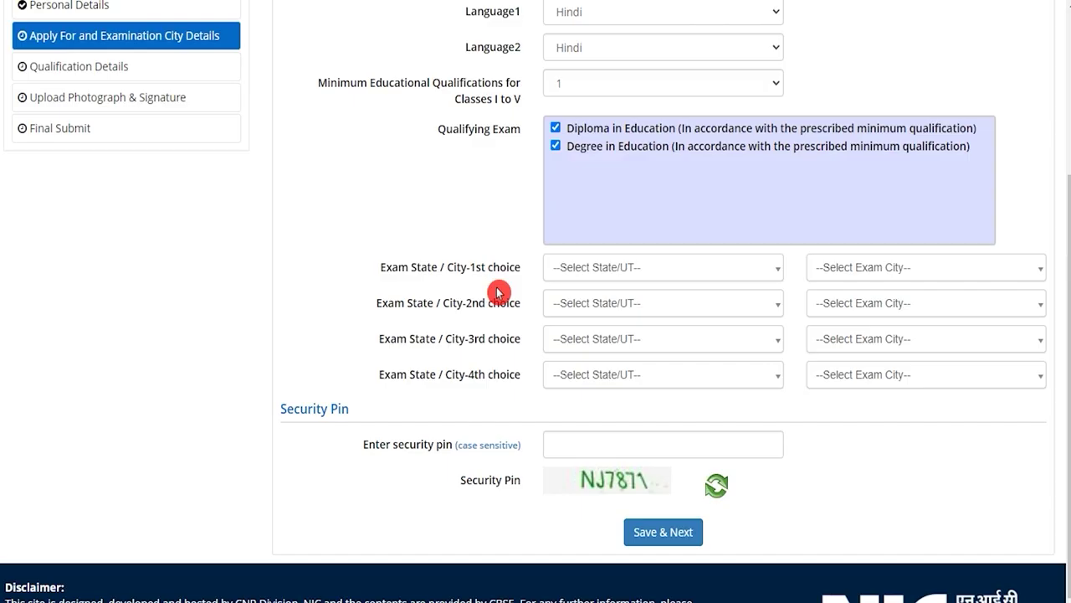
- Choose Uttar Pradesh/Aligarh and Delhi (NCT)/Delhi Central as first and second exam cities
click(603, 270)
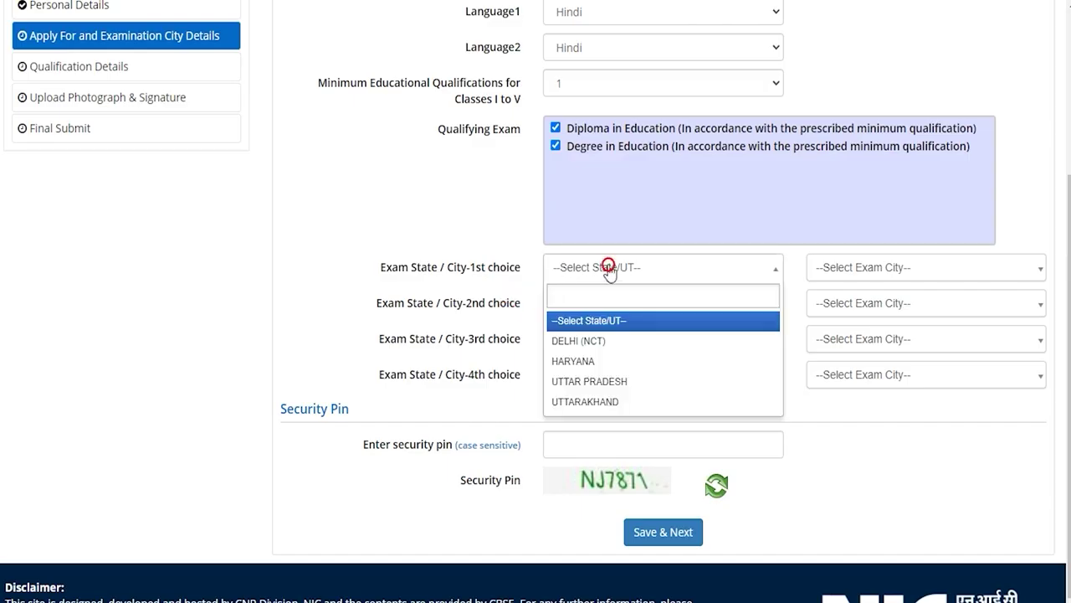
click(587, 380)
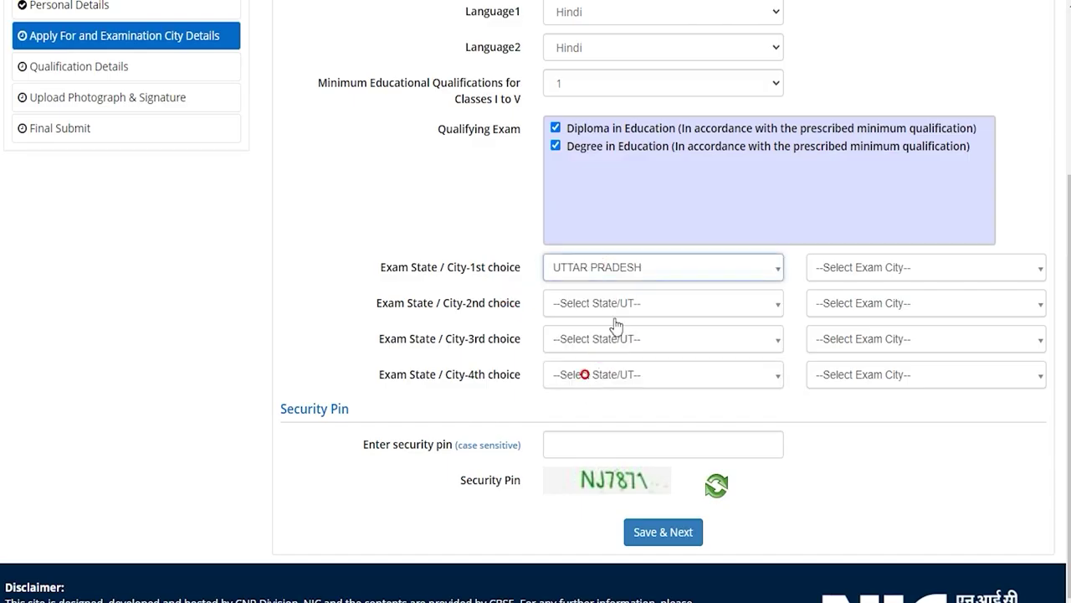
click(823, 274)
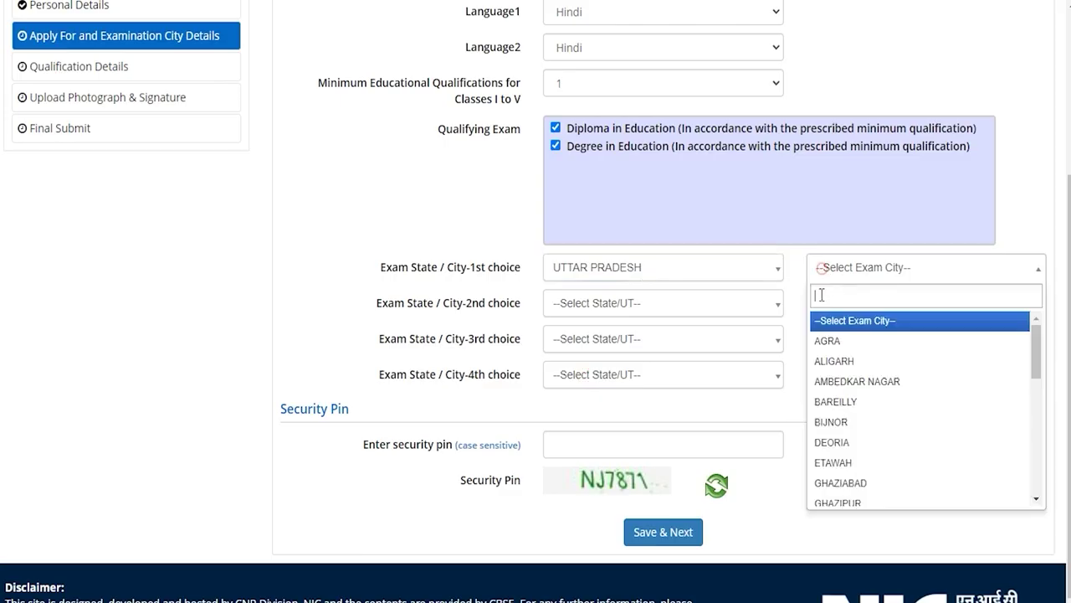
click(831, 363)
click(617, 303)
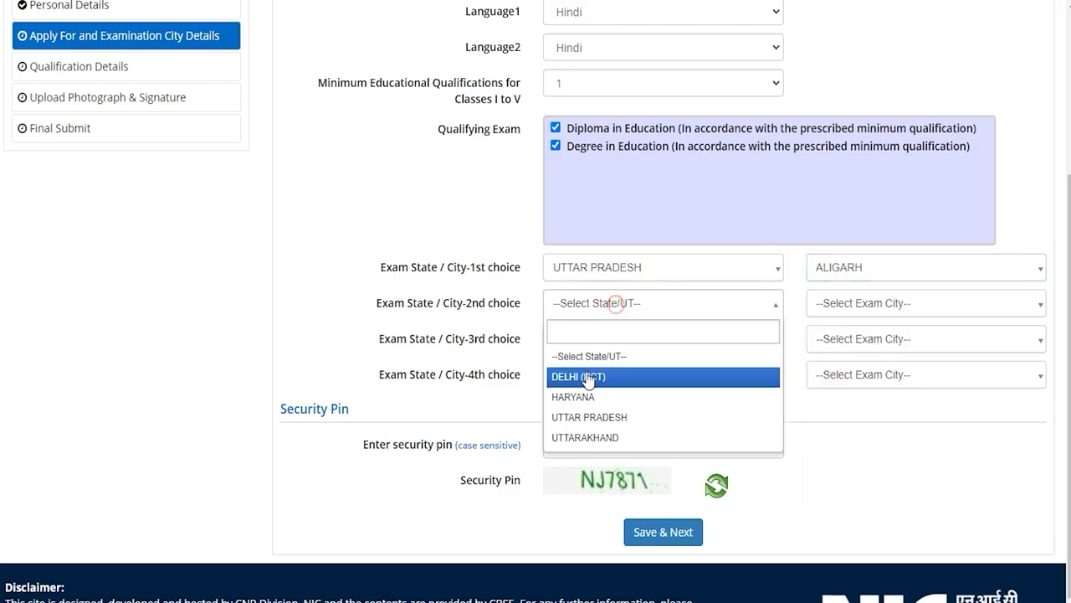
click(588, 375)
click(850, 305)
click(831, 374)
- Choose Haryana/Faridabad as third exam city, enter the security pin and save
click(628, 333)
click(602, 432)
click(816, 338)
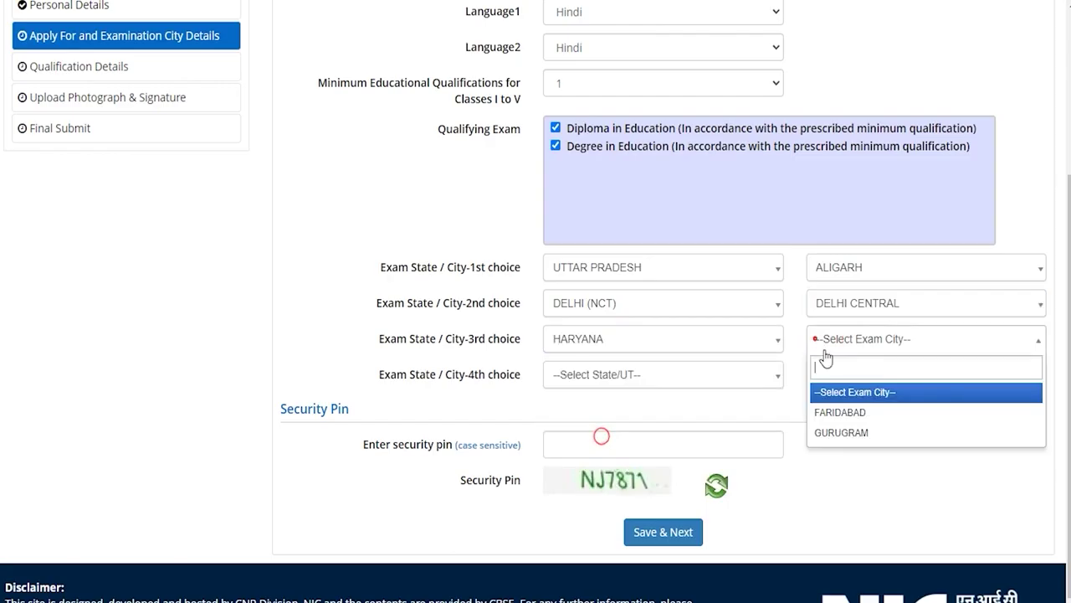
click(828, 404)
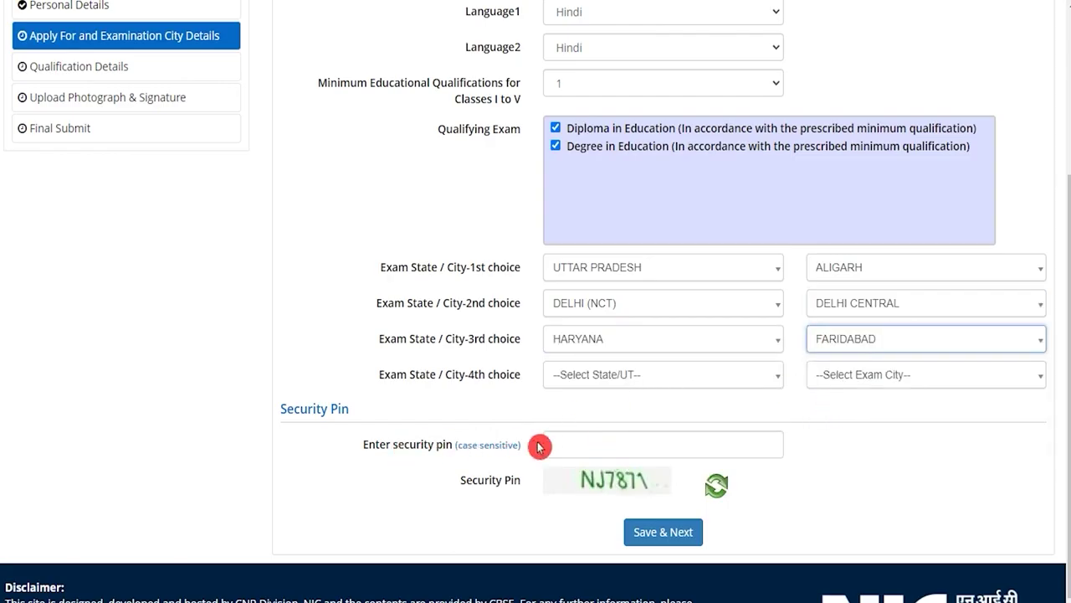
click(587, 445)
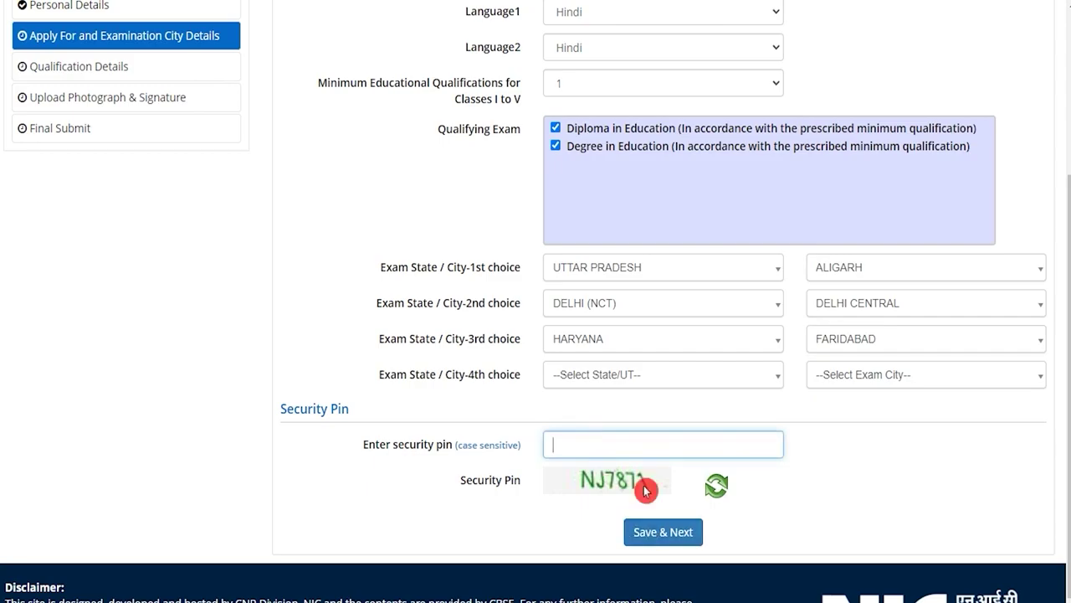
click(652, 533)
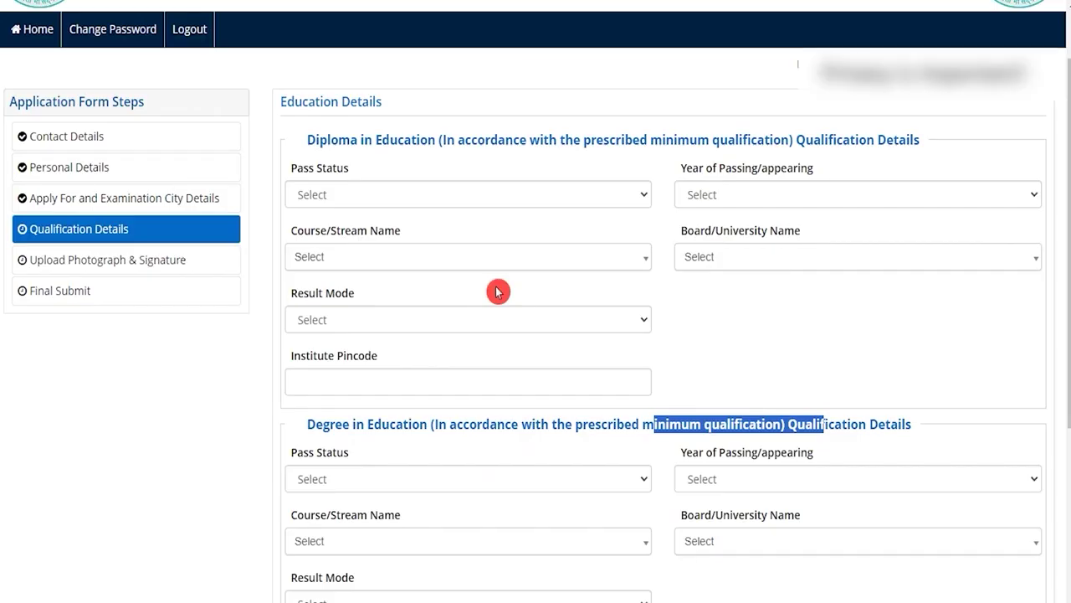
- Mark the Diploma in Education as passed in 2017
drag(317, 139, 431, 139)
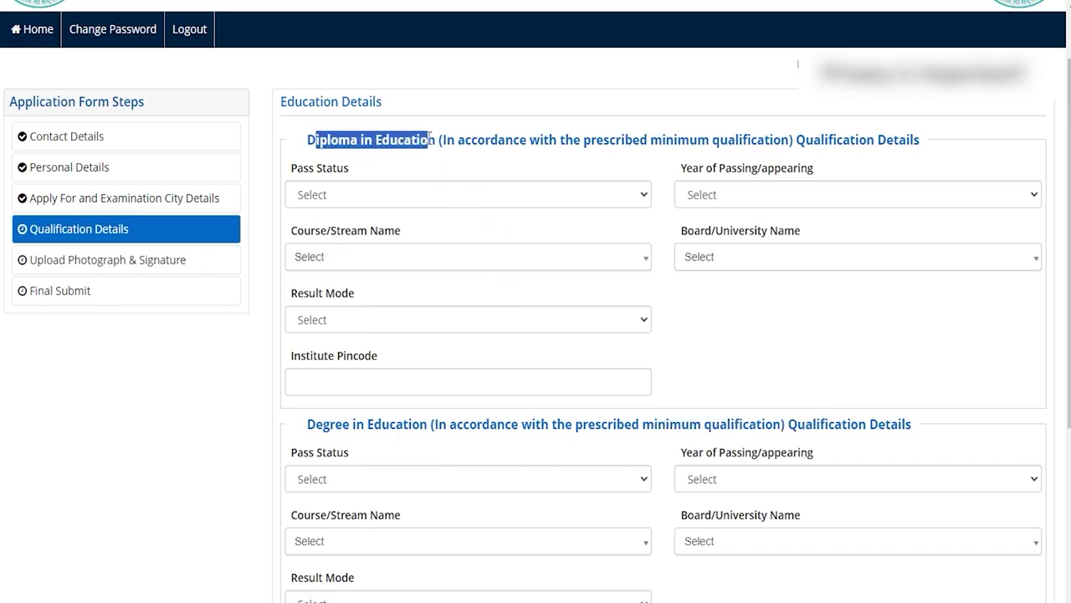
click(385, 196)
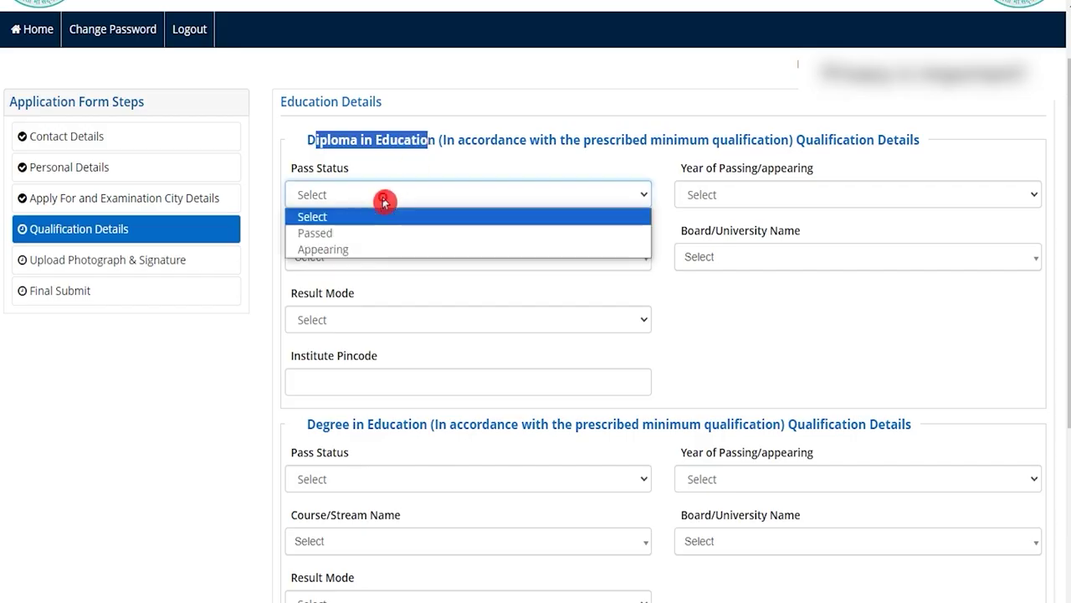
click(346, 237)
click(750, 194)
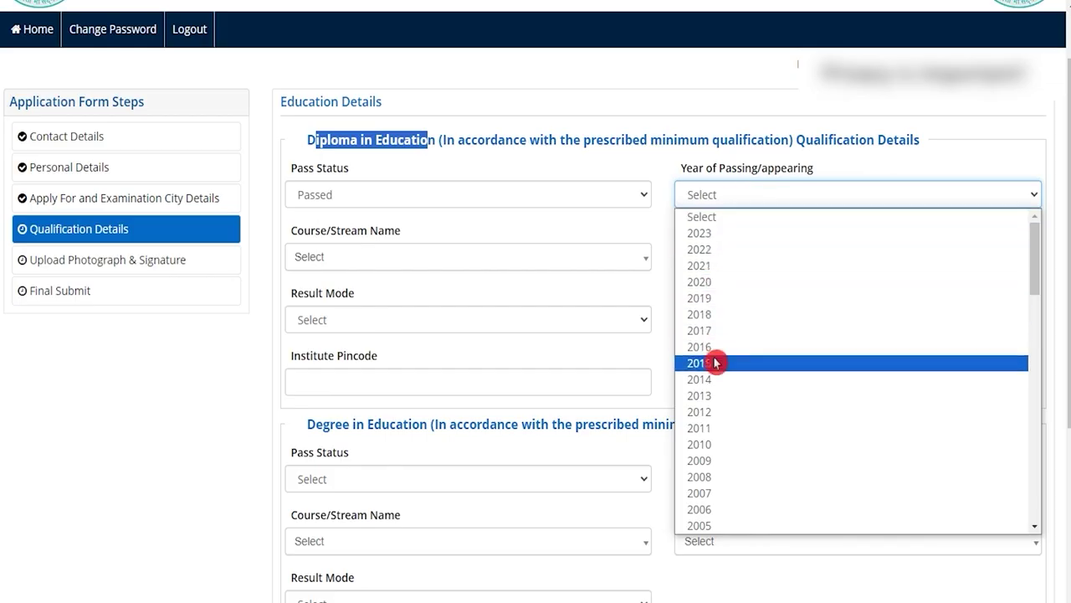
click(716, 363)
click(732, 201)
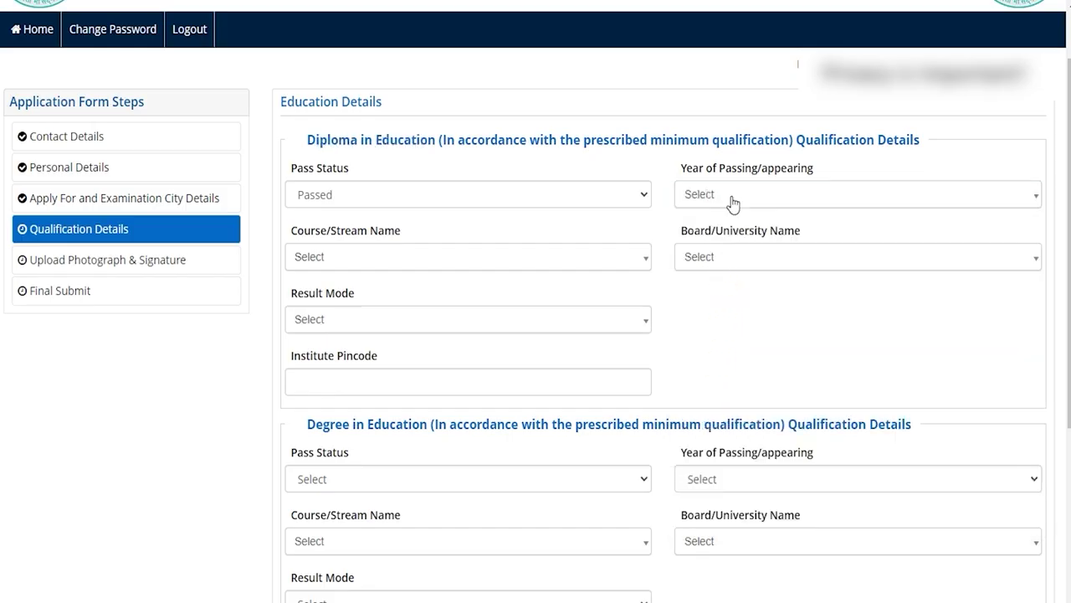
click(700, 390)
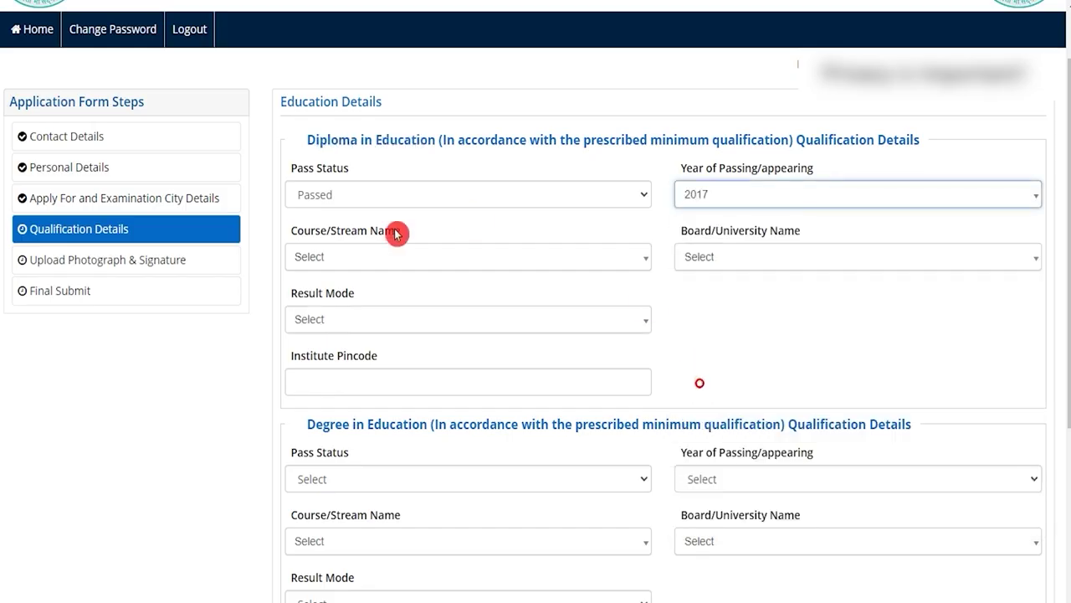
- Set the diploma course to Education/Elementry Education, board to the Sasaram institute, result mode Percentage
click(344, 263)
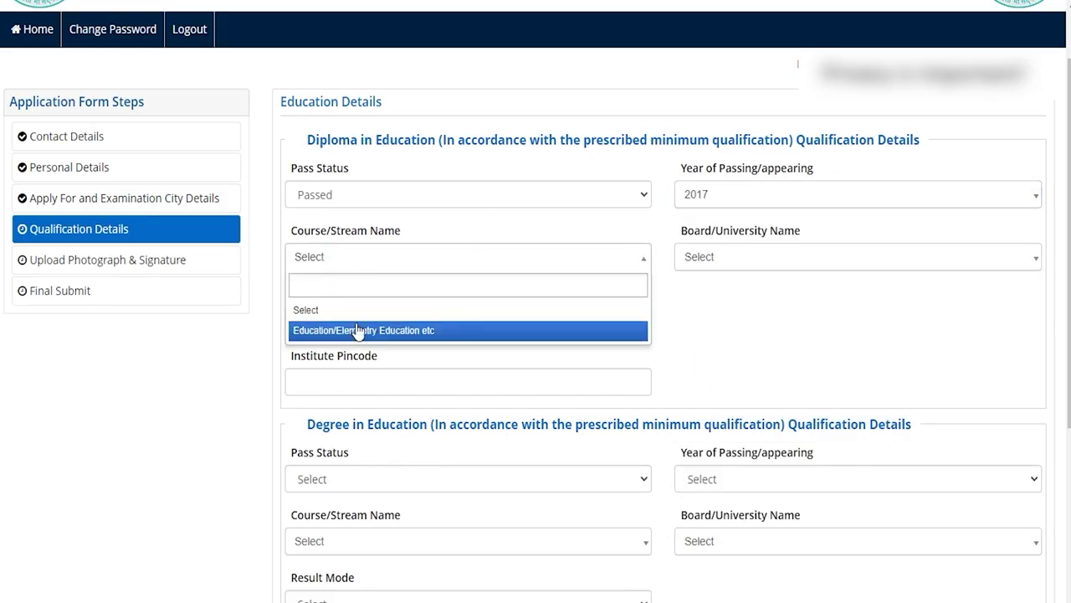
click(298, 333)
click(725, 259)
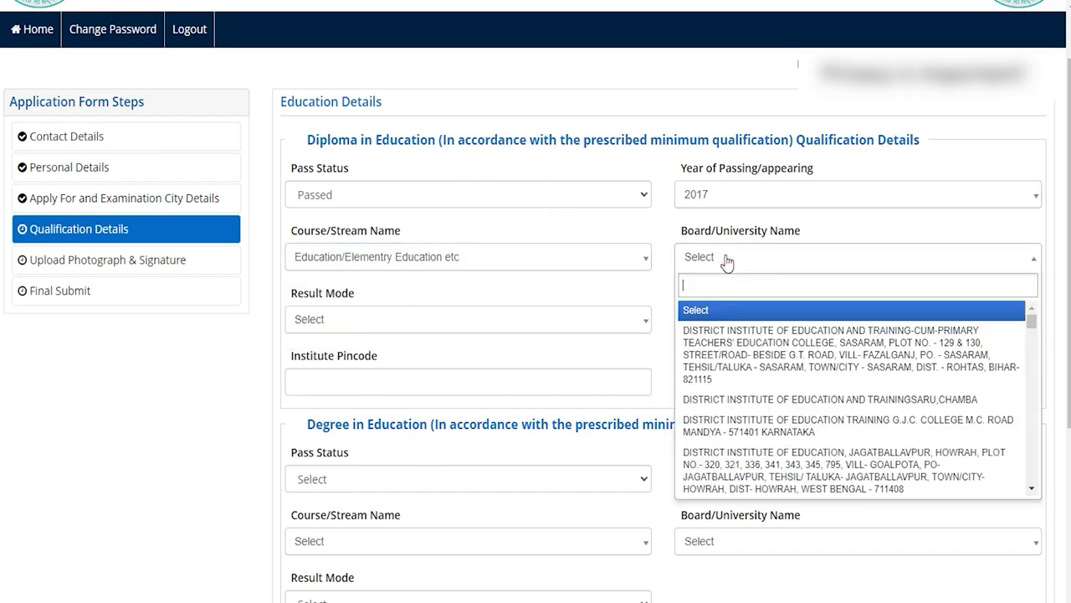
click(704, 347)
click(374, 385)
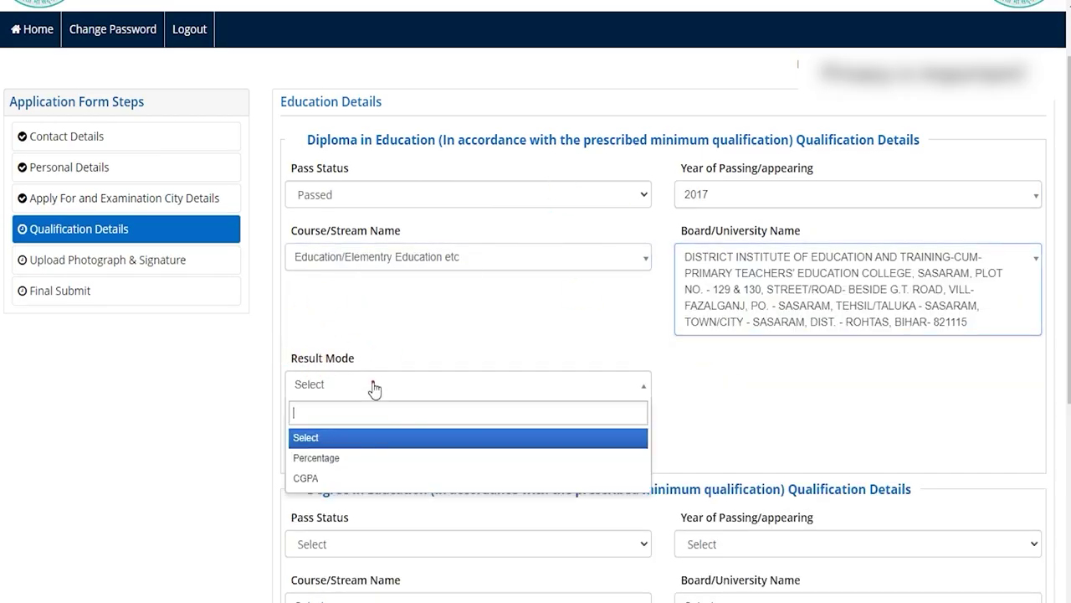
click(335, 459)
scroll(361, 443, up, 1)
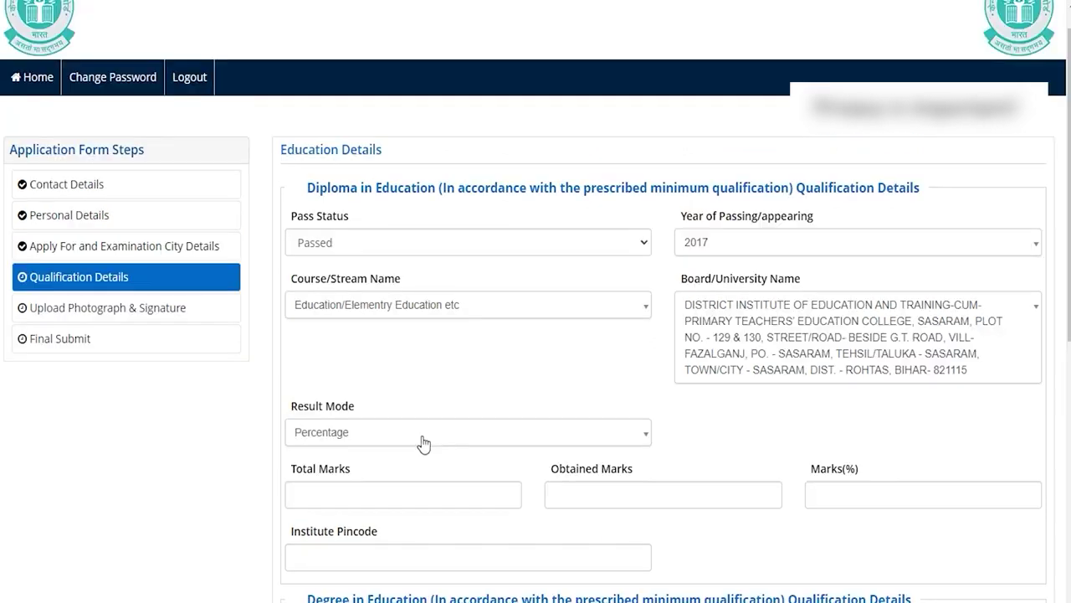
click(421, 434)
click(422, 435)
- Enter diploma marks 450 of 600 and the institute pincode
click(370, 497)
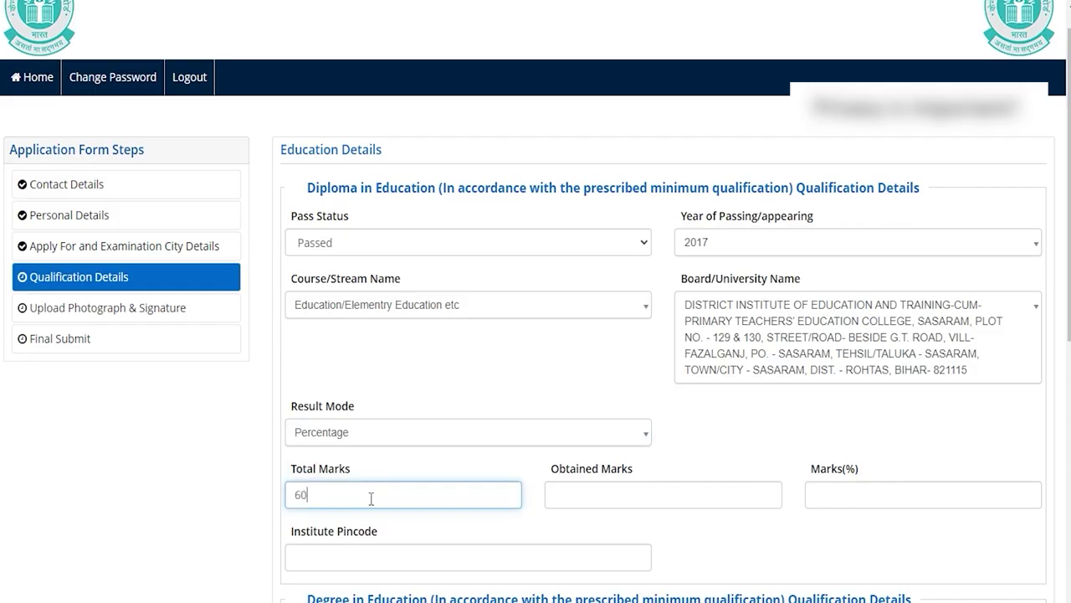
key(Tab)
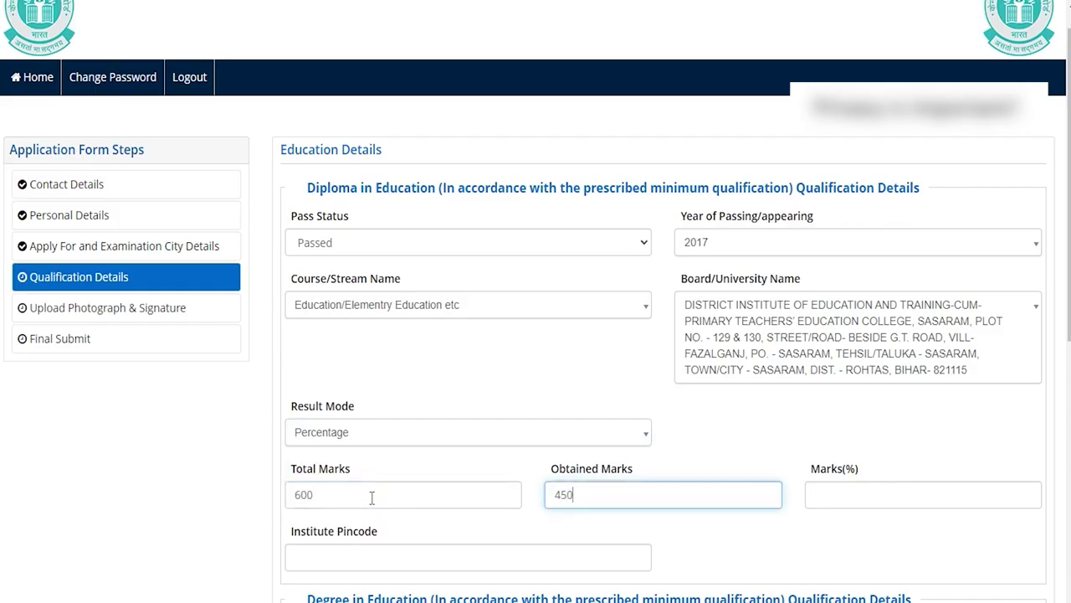
text(450)
key(Tab)
click(790, 539)
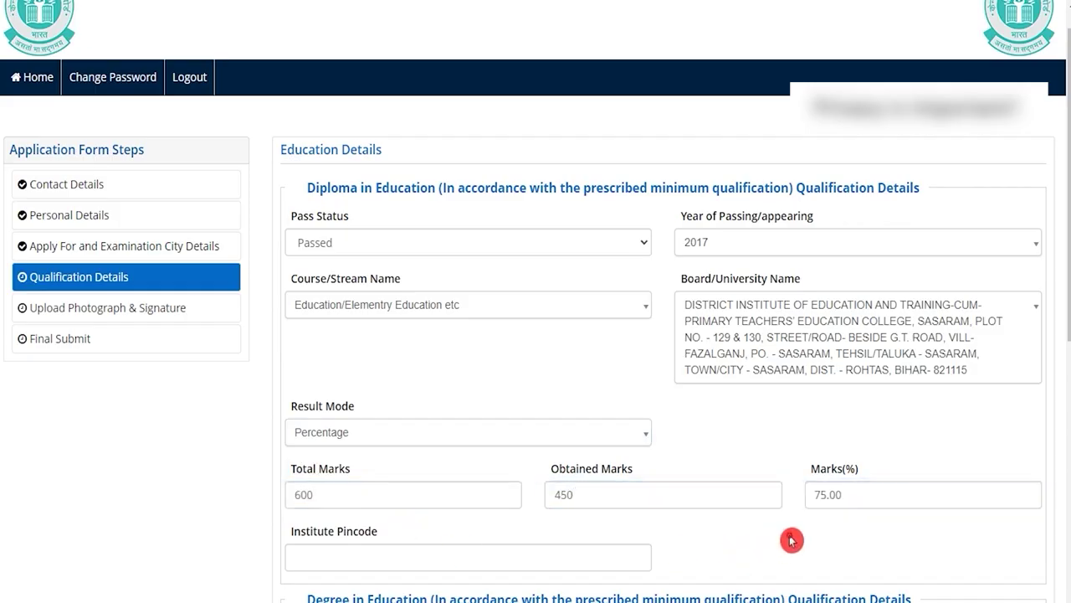
scroll(791, 539, down, 2)
click(353, 393)
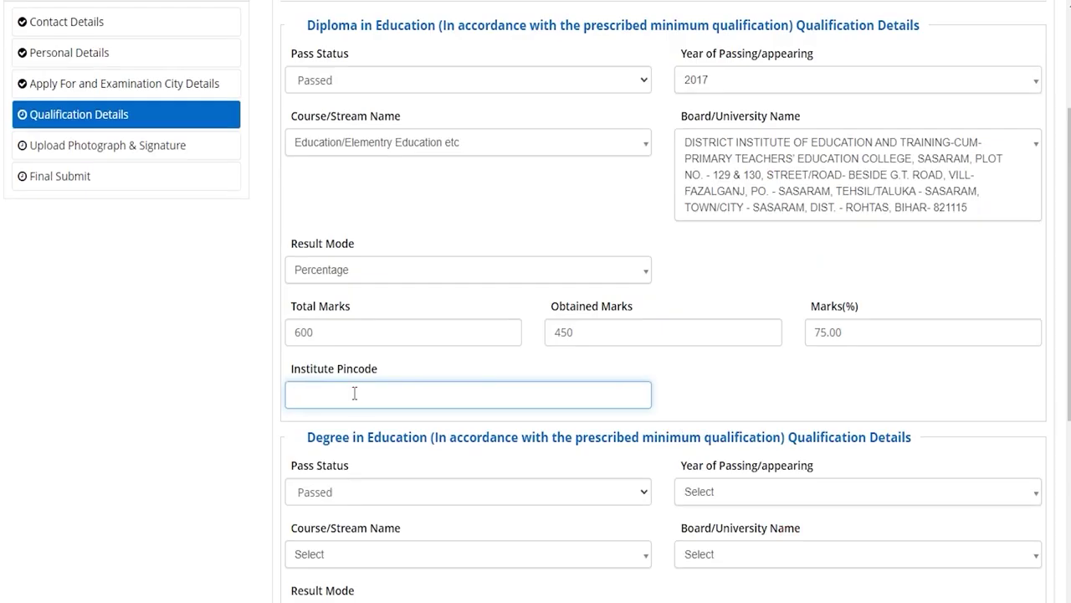
text(748596)
scroll(355, 393, down, 3)
drag(322, 193, 405, 187)
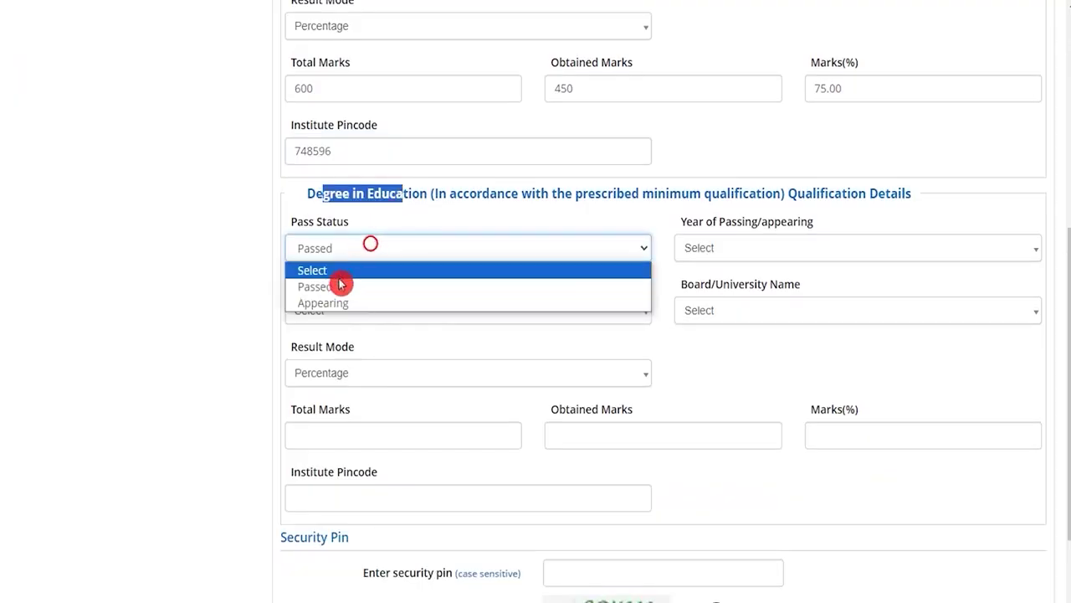
- Mark the degree passed in 2021, Education/Elementry Education, A.C.N. Institute, result mode Percentage
click(361, 286)
click(743, 248)
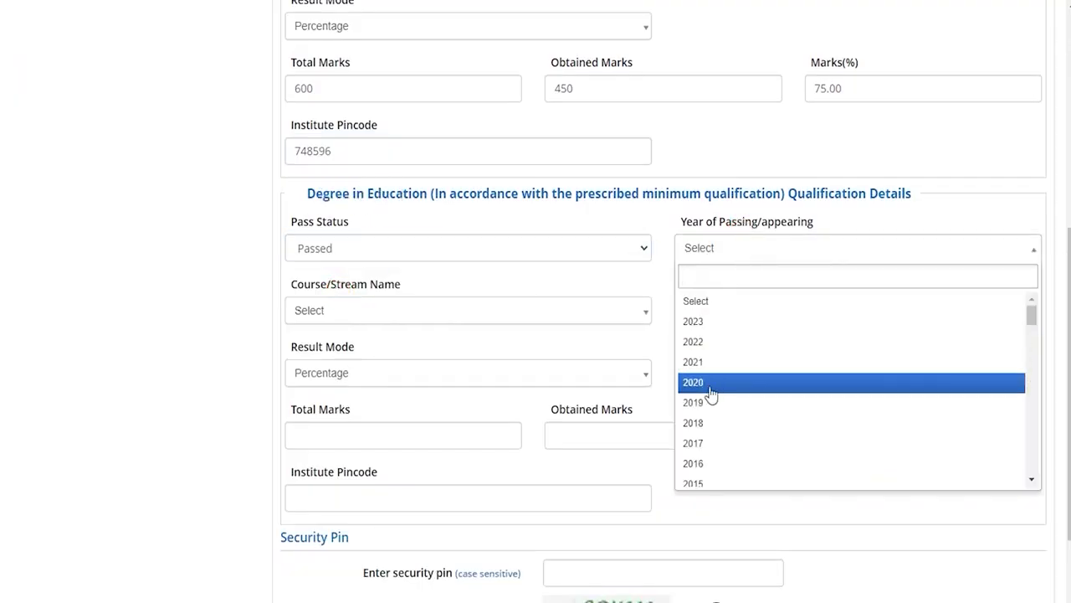
click(693, 362)
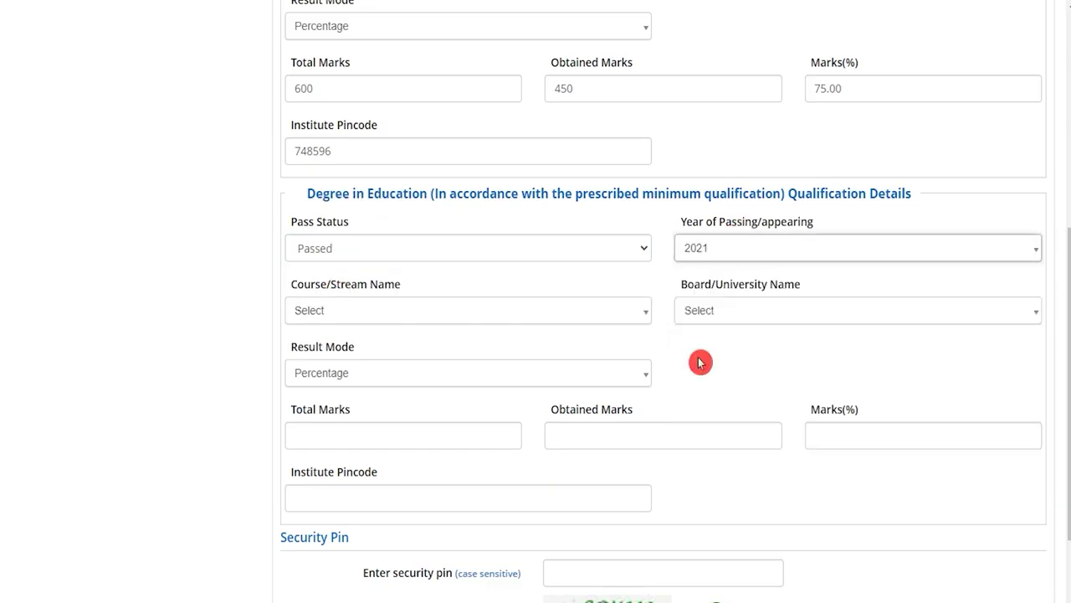
click(373, 300)
click(327, 382)
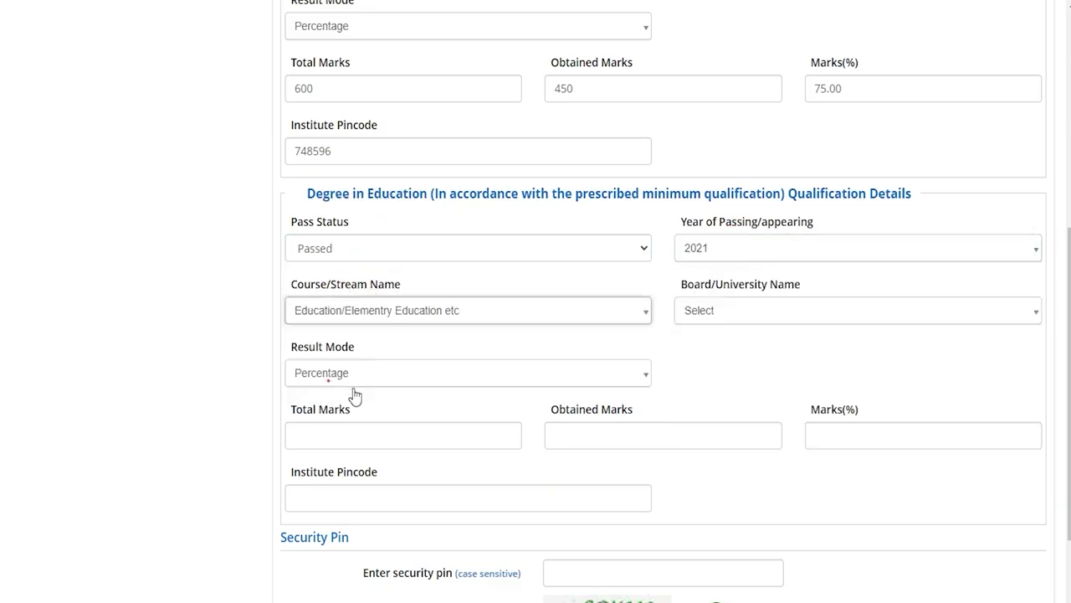
click(714, 311)
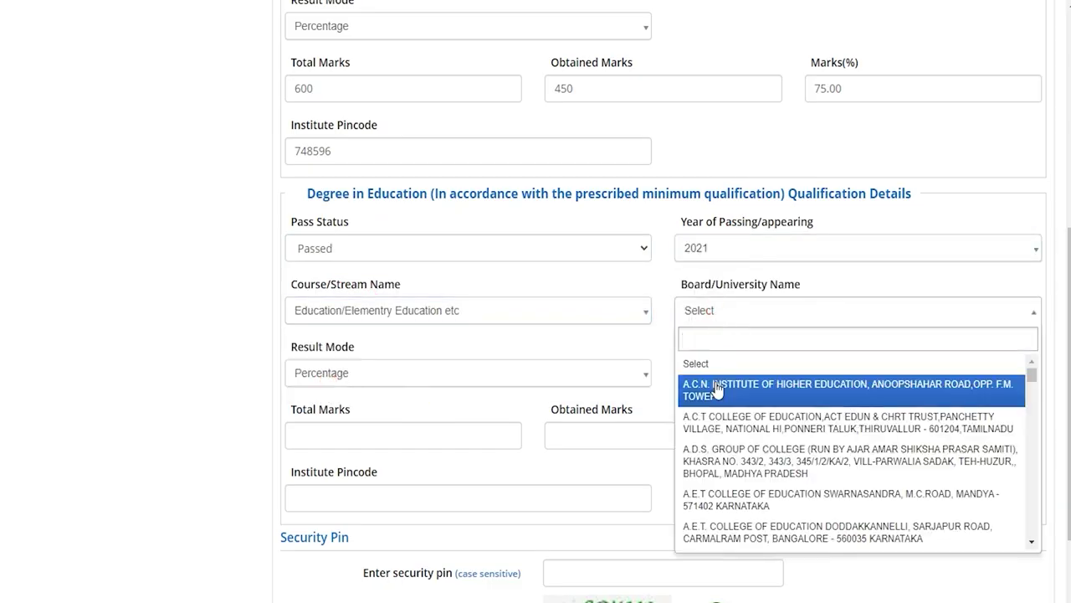
click(716, 385)
click(358, 389)
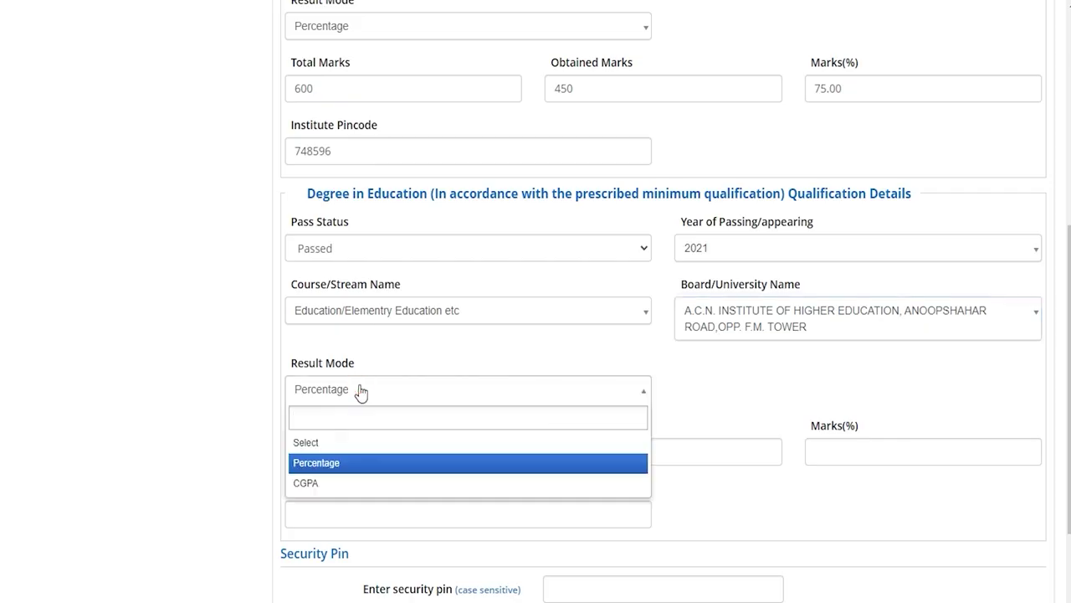
click(344, 463)
- Enter degree marks 450 of 600, the institute pincode and security pin, then save
click(337, 450)
text(600)
key(Tab)
text(450)
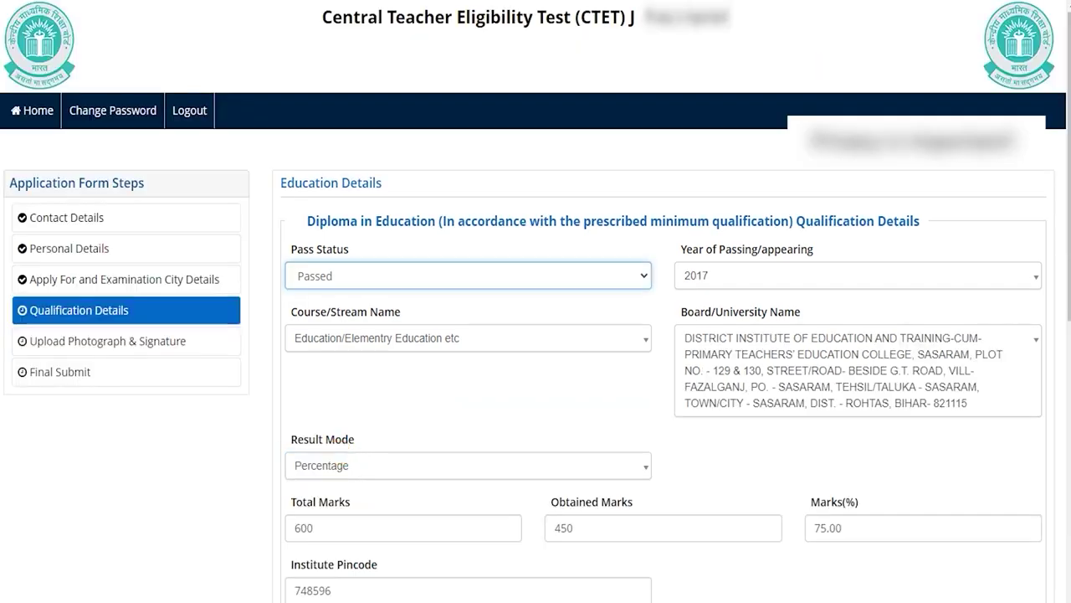
scroll(869, 460, down, 2)
scroll(869, 461, down, 5)
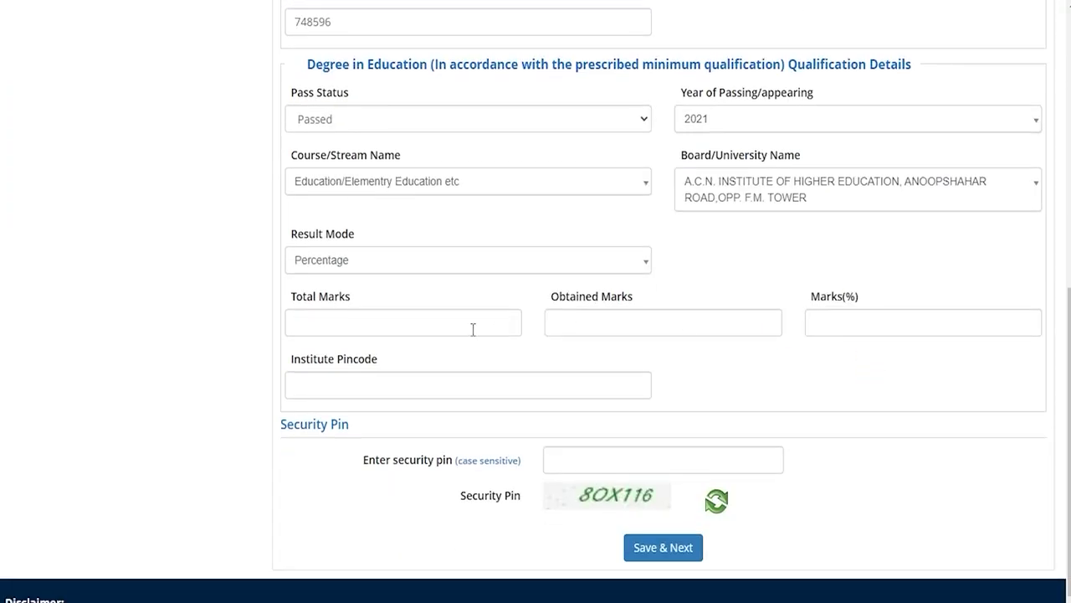
click(358, 384)
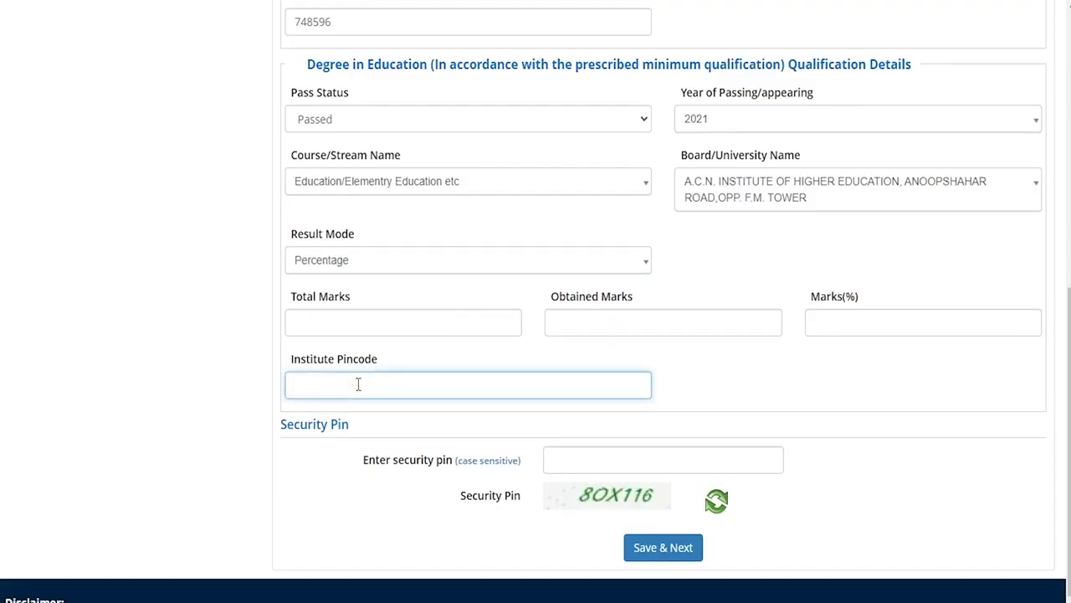
click(594, 455)
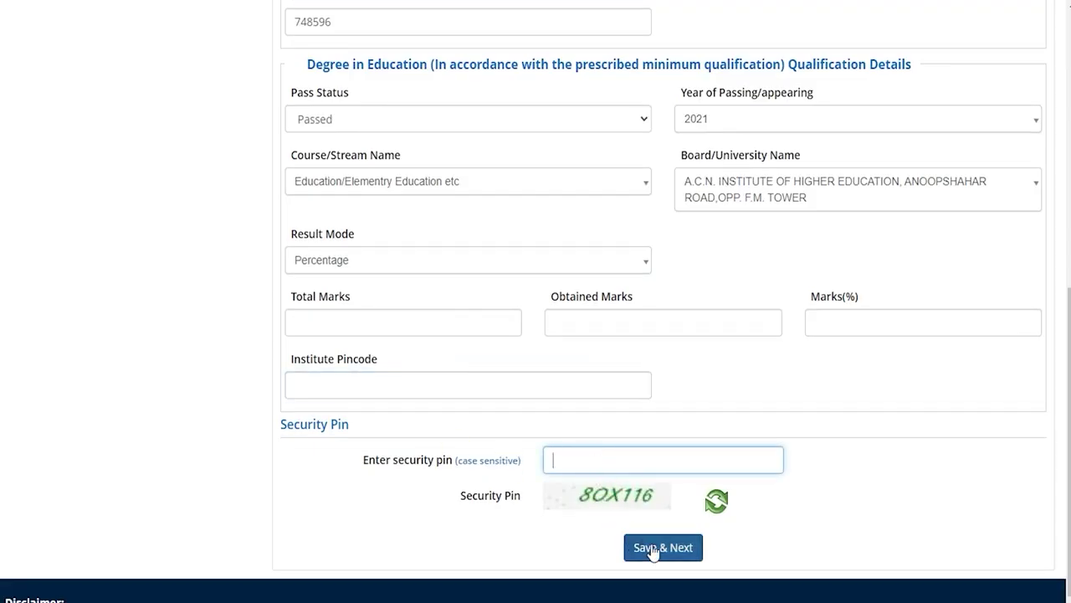
scroll(651, 502, down, 1)
click(643, 449)
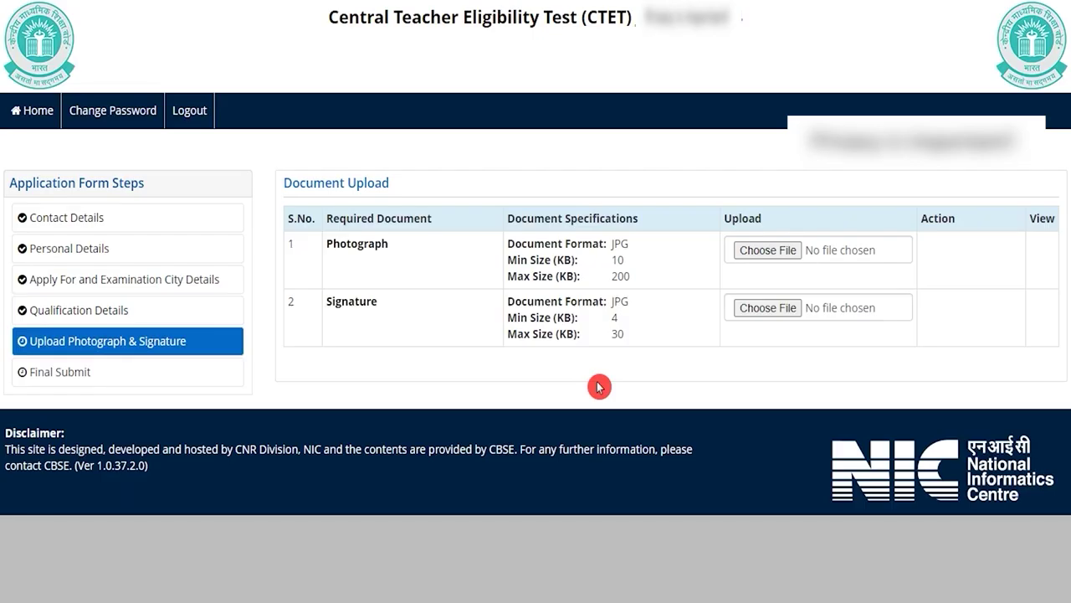
- Review the JPG size limits and open then cancel the photograph file picker
drag(611, 260, 636, 279)
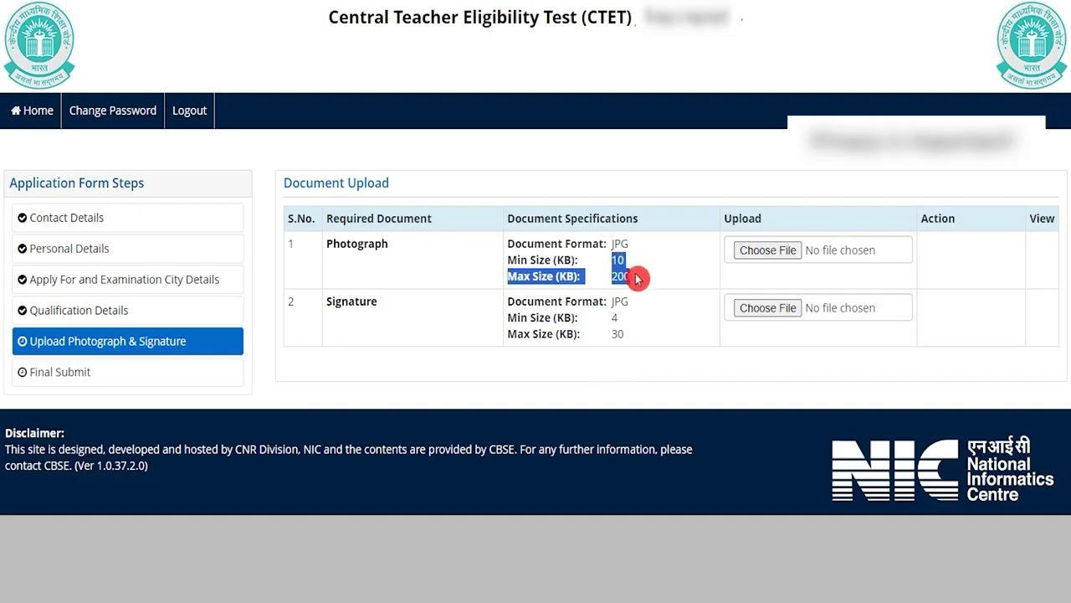
drag(614, 316, 627, 336)
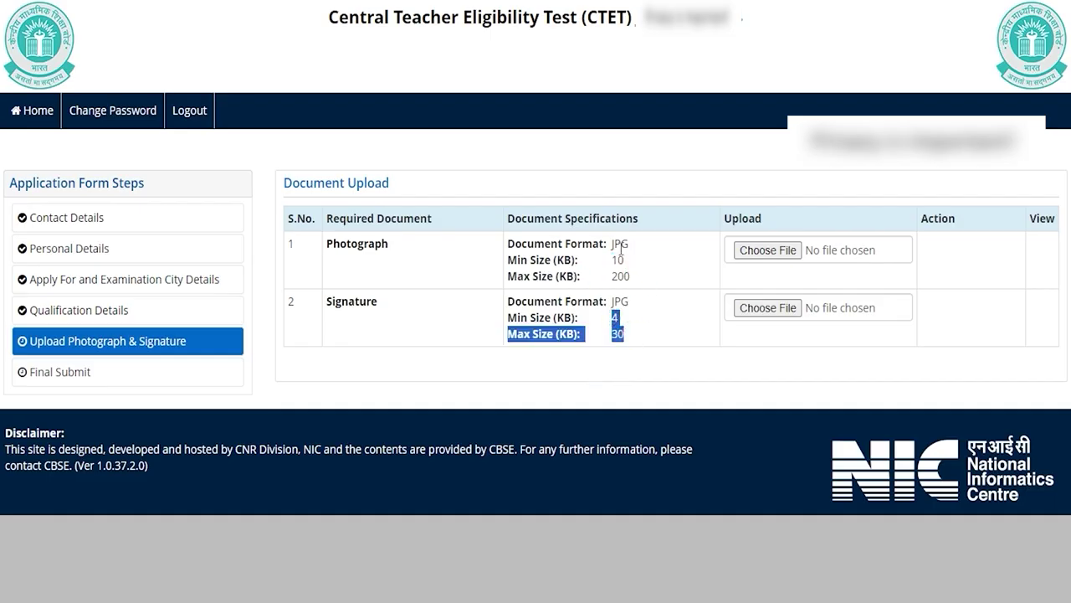
drag(612, 243, 629, 250)
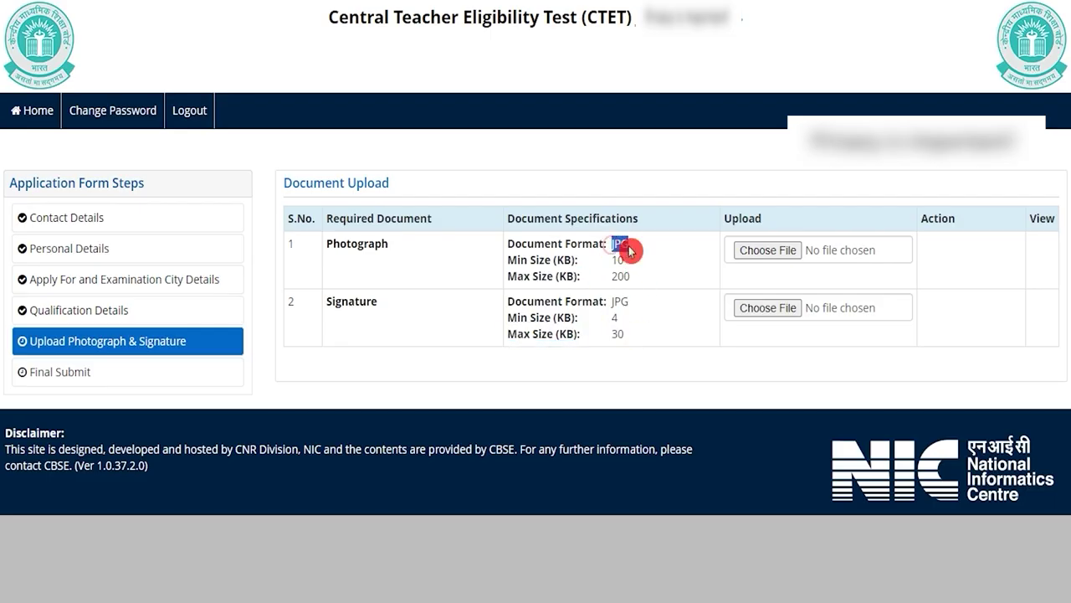
click(751, 250)
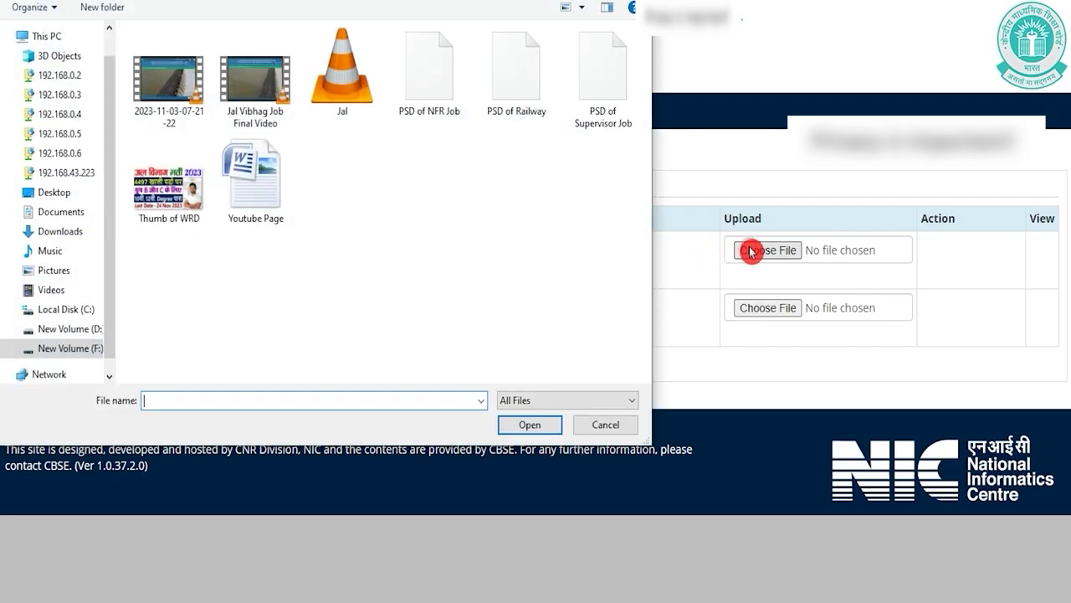
click(607, 429)
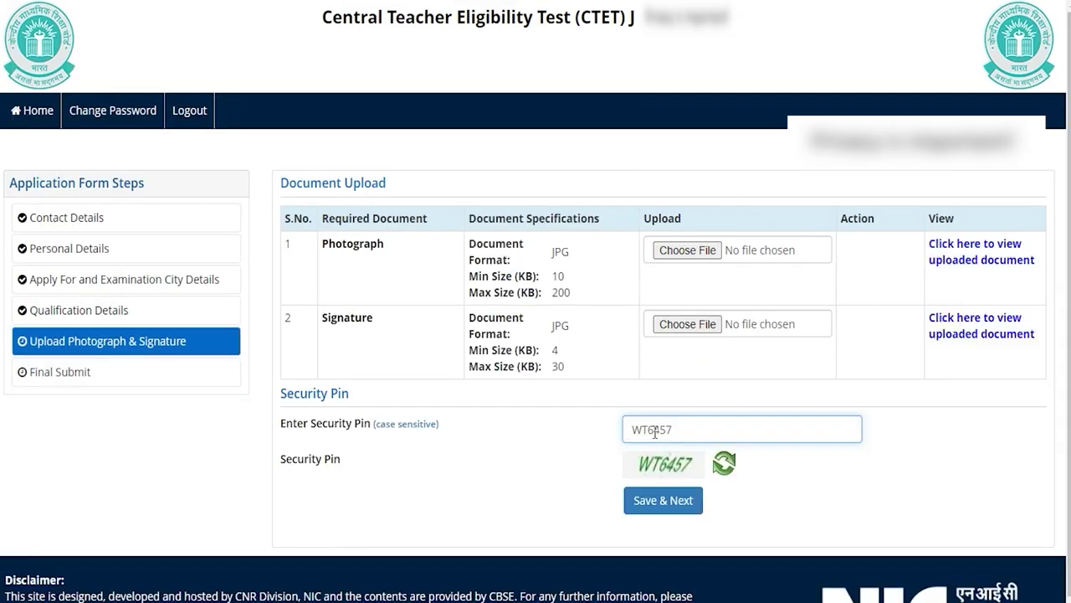
- Enter the security pin, save the documents step and confirm final document submission
click(657, 434)
click(662, 503)
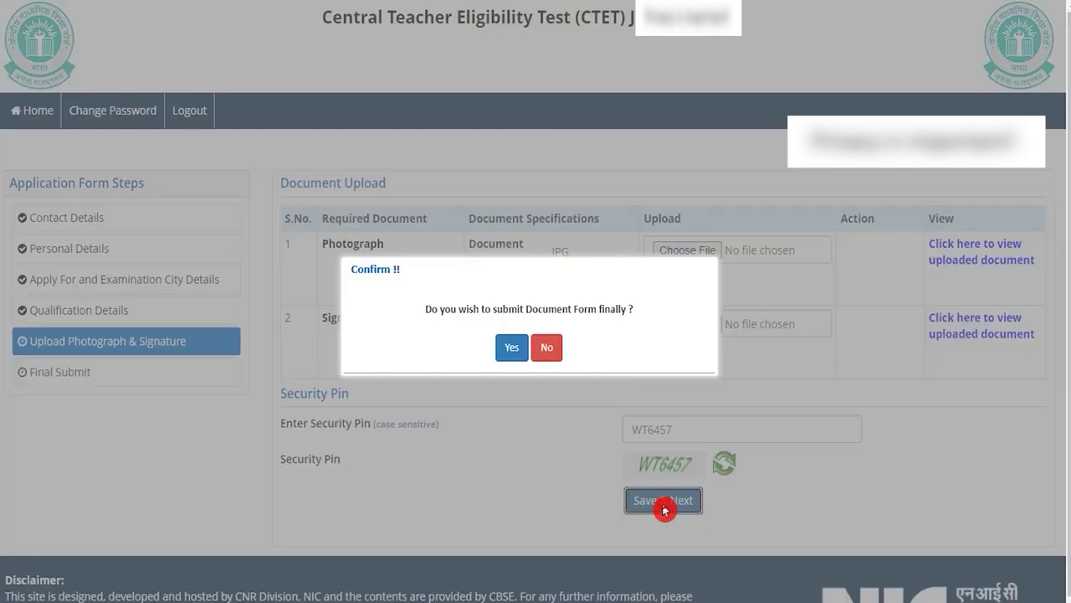
click(516, 348)
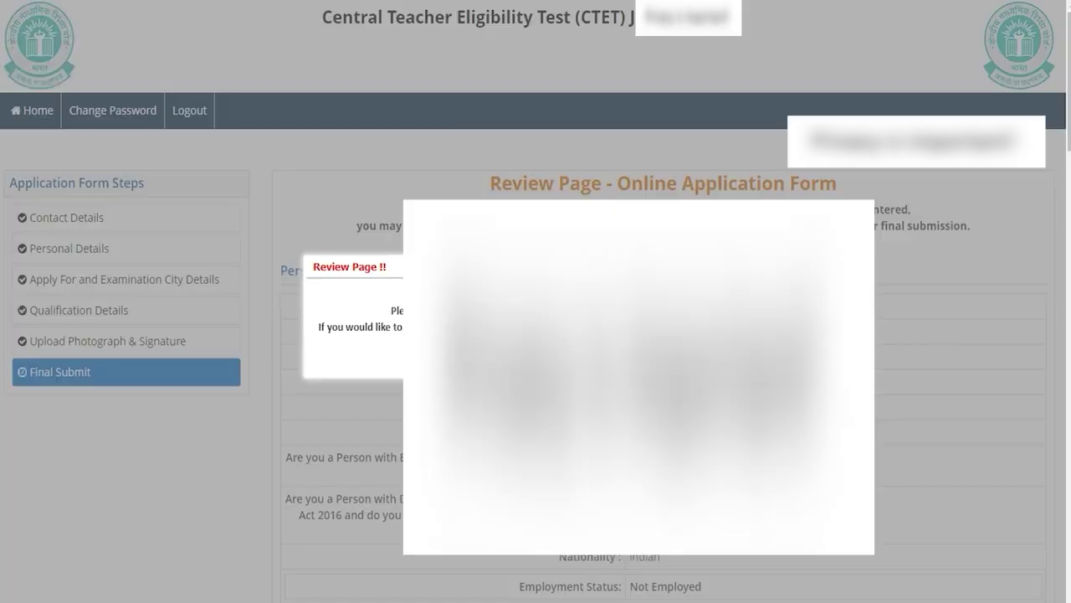
- Tick the Examination City and Apply For checklist items and the declaration, then final-submit and confirm
key(Return)
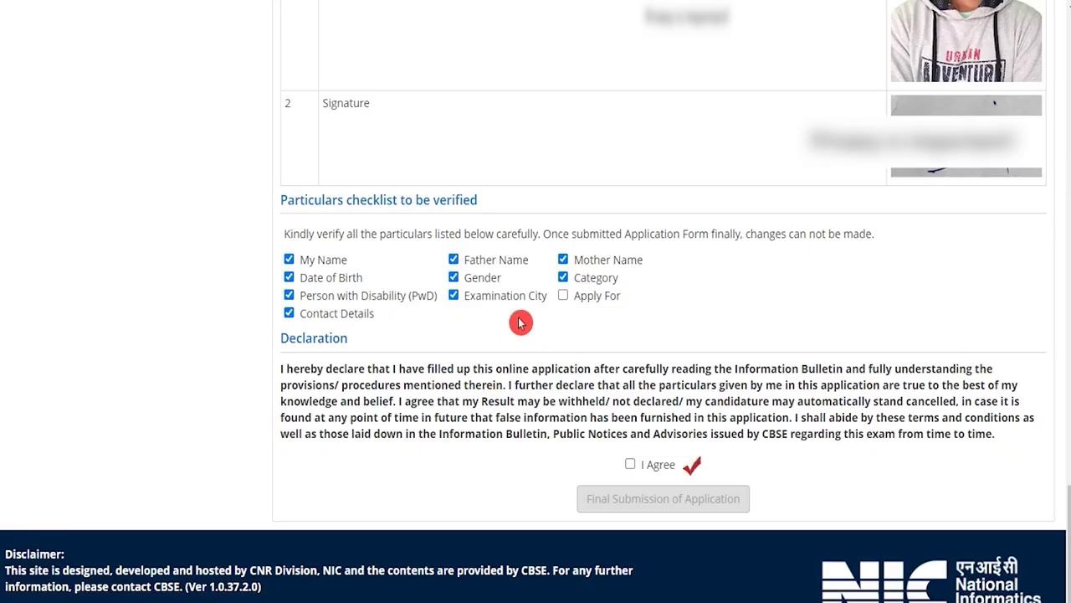
click(527, 291)
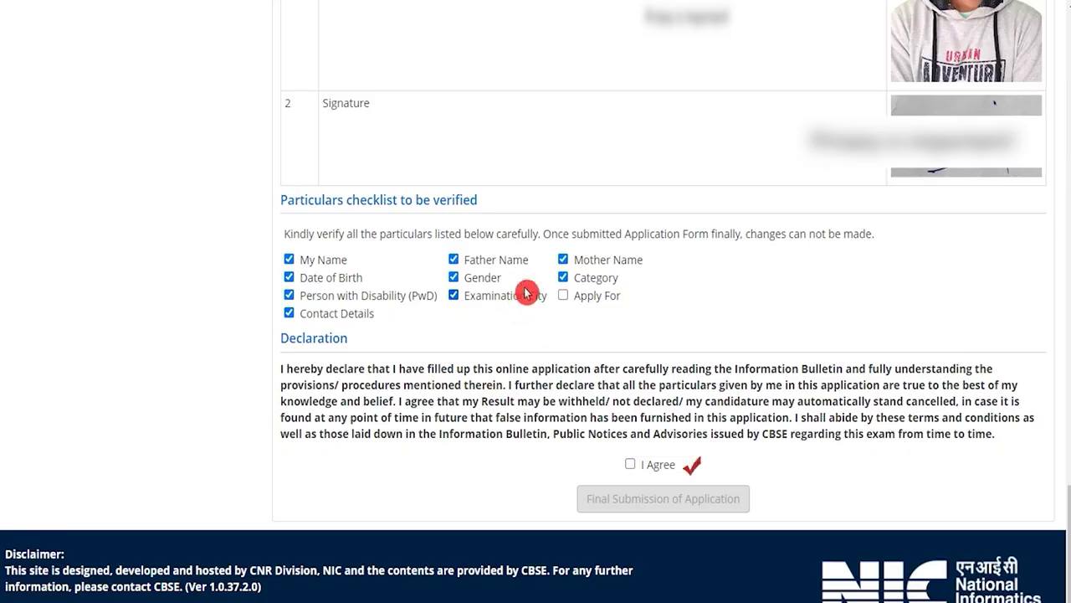
click(563, 296)
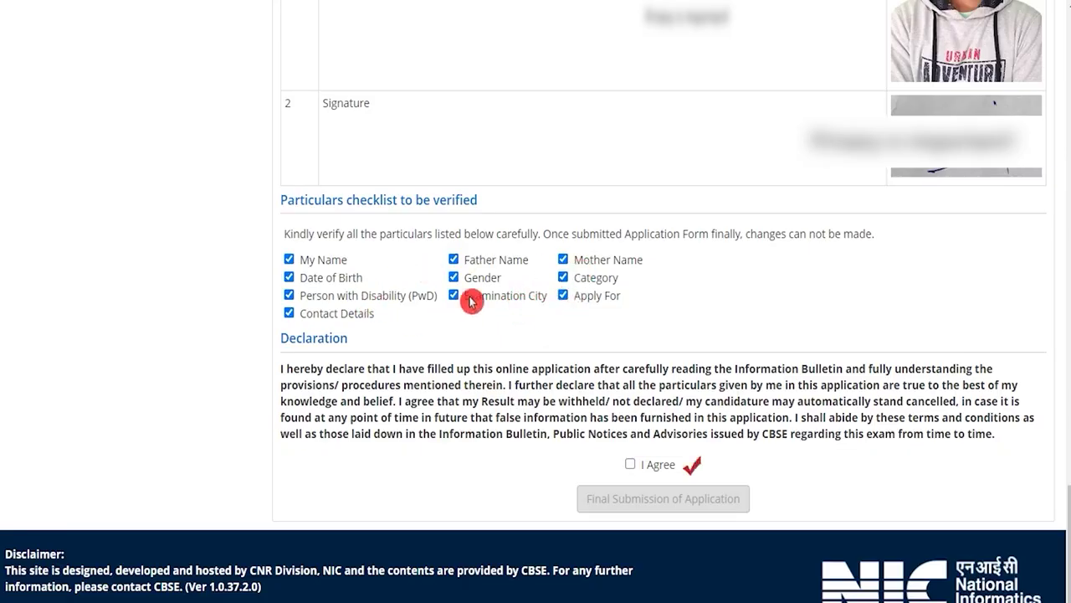
click(631, 463)
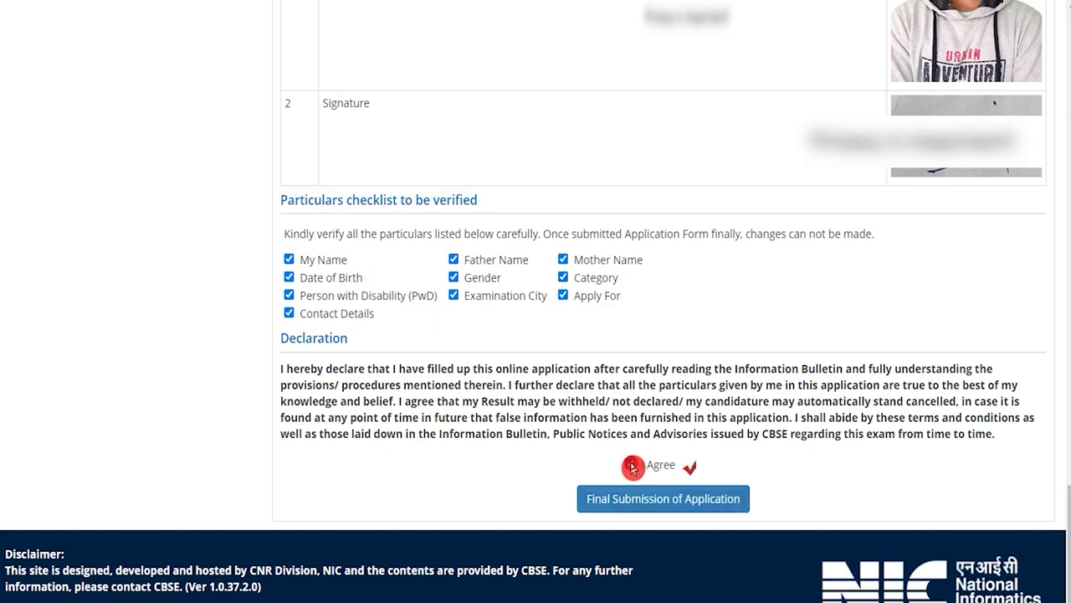
click(687, 503)
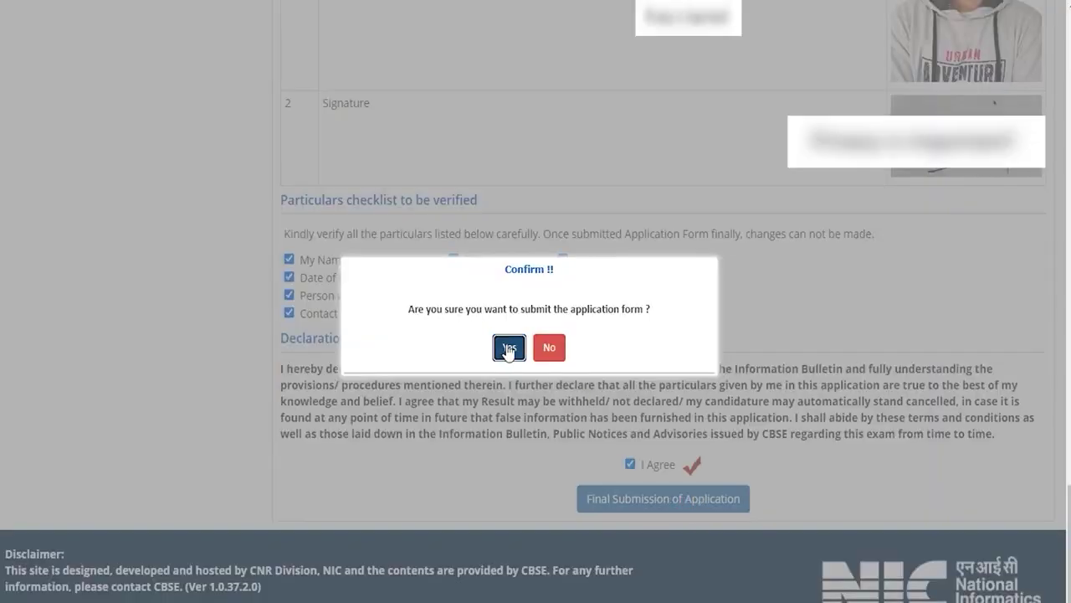
click(506, 347)
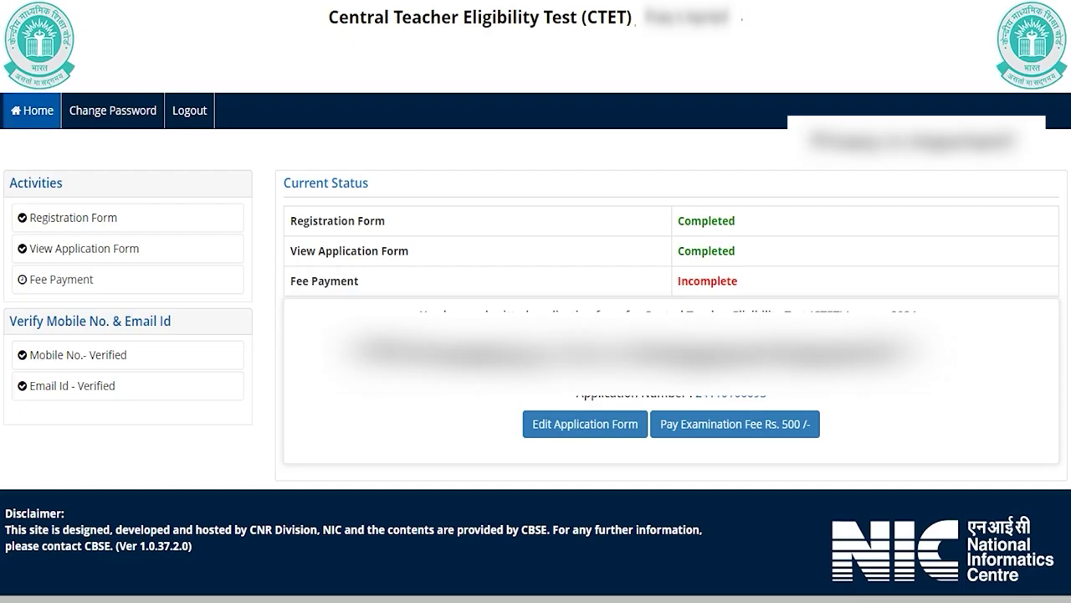
- Switch to the job notification article's Application Fee section
click(599, 431)
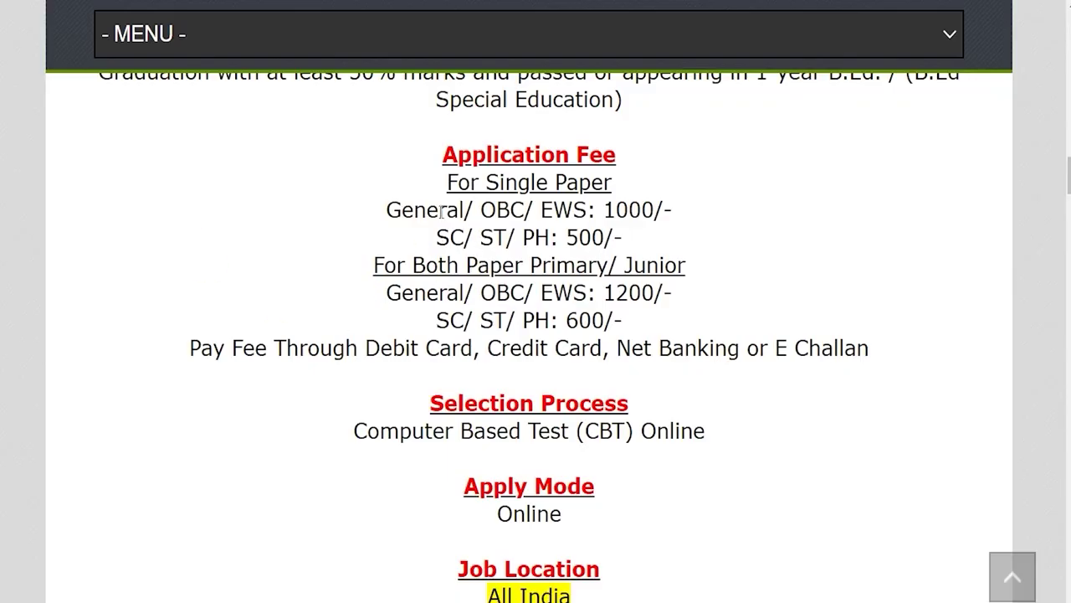
- Highlight the fee lines: 1000 and 500 for one paper, 1200 and 600 for both
drag(412, 210, 653, 209)
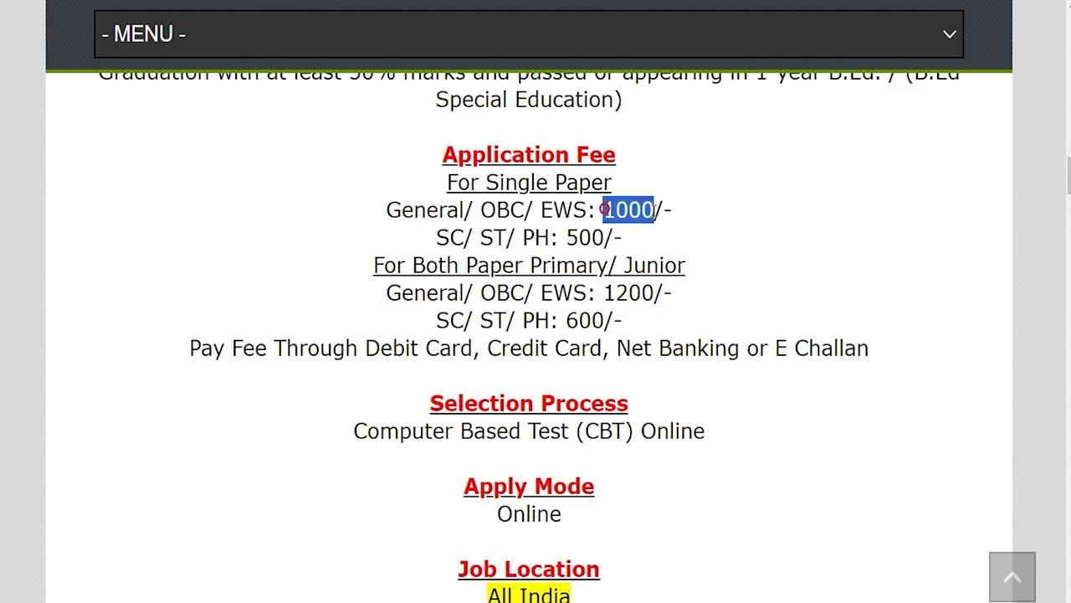
click(456, 233)
drag(457, 232, 604, 237)
drag(405, 264, 646, 266)
drag(412, 293, 643, 289)
drag(437, 319, 579, 320)
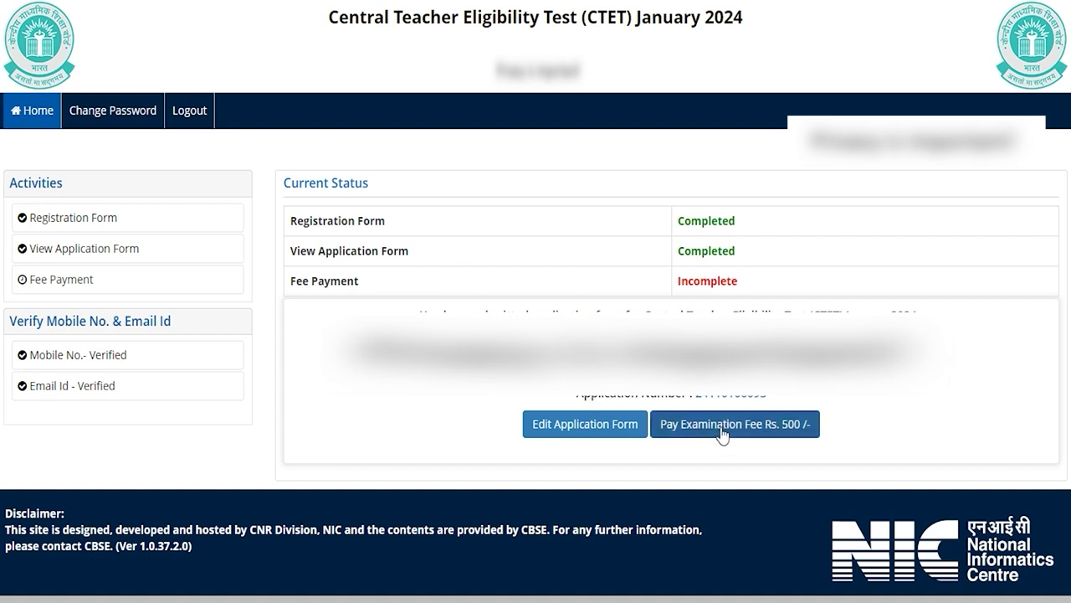
- Start paying the Rs. 500 examination fee by Online Payment and confirm proceeding
click(768, 425)
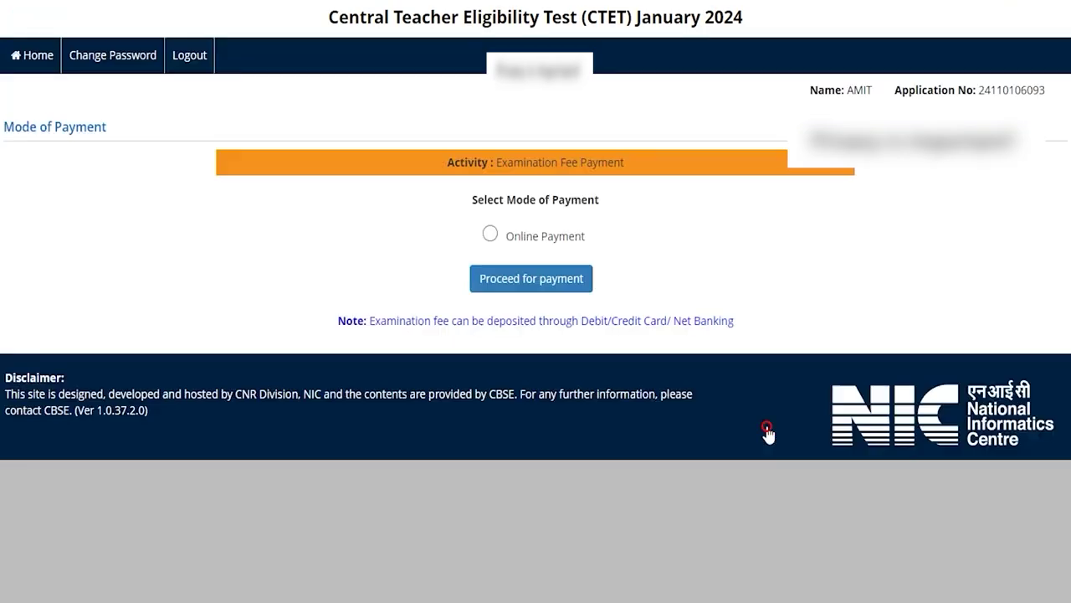
click(491, 292)
click(484, 326)
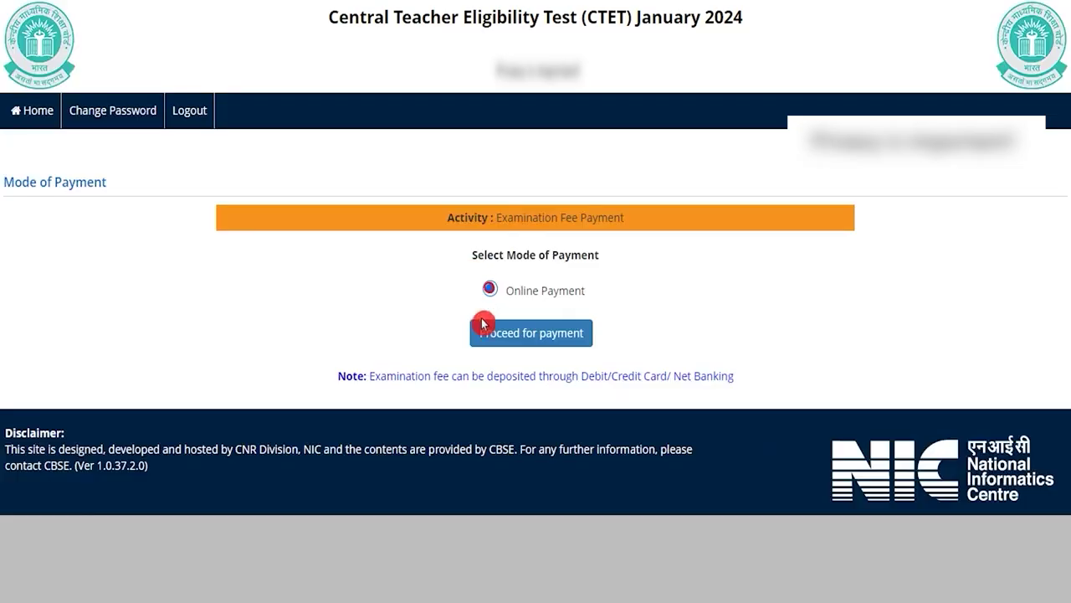
click(527, 334)
click(604, 80)
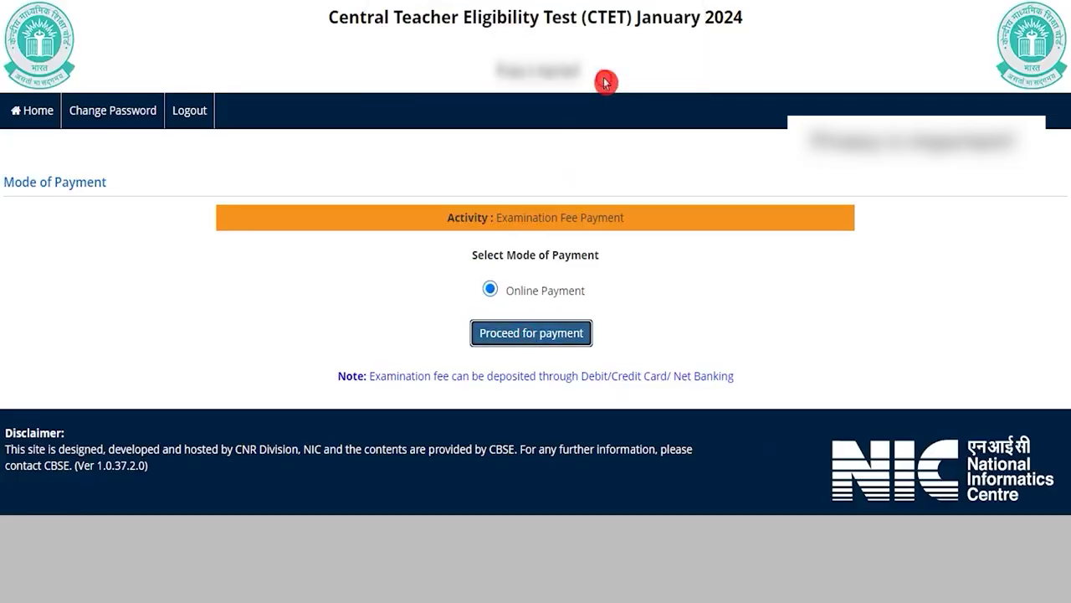
- Choose Any Debit/Credit Card/Net Banking as the provider and continue to BillDesk
click(444, 345)
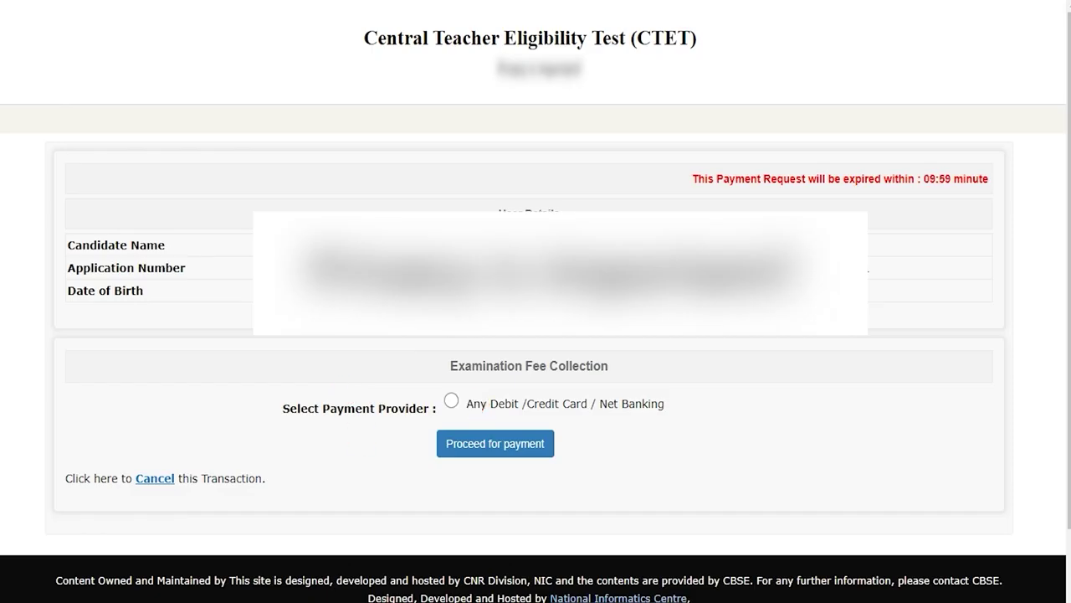
click(447, 429)
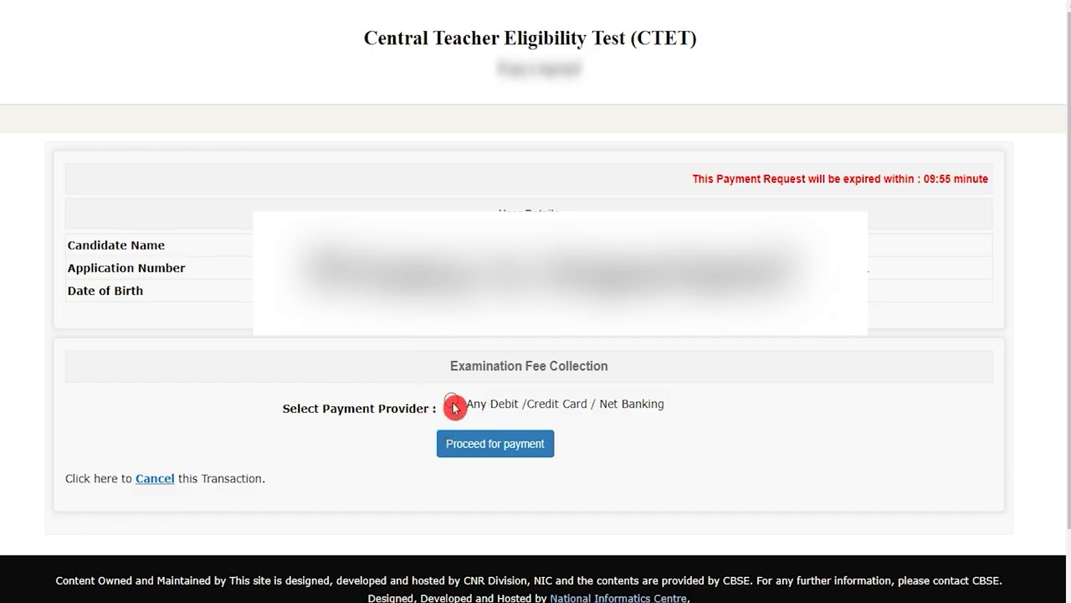
click(453, 406)
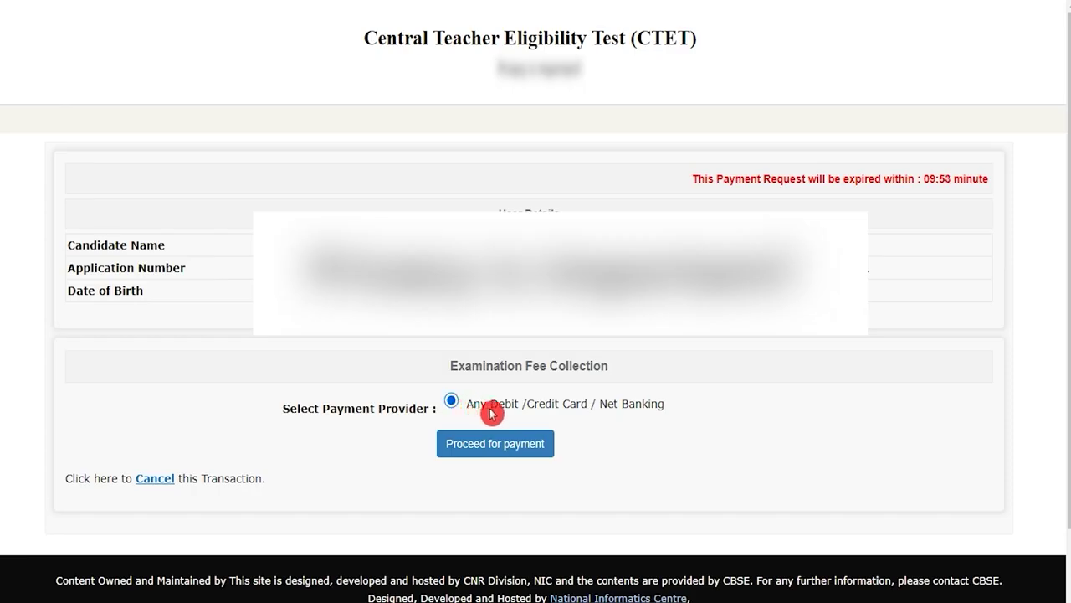
click(497, 449)
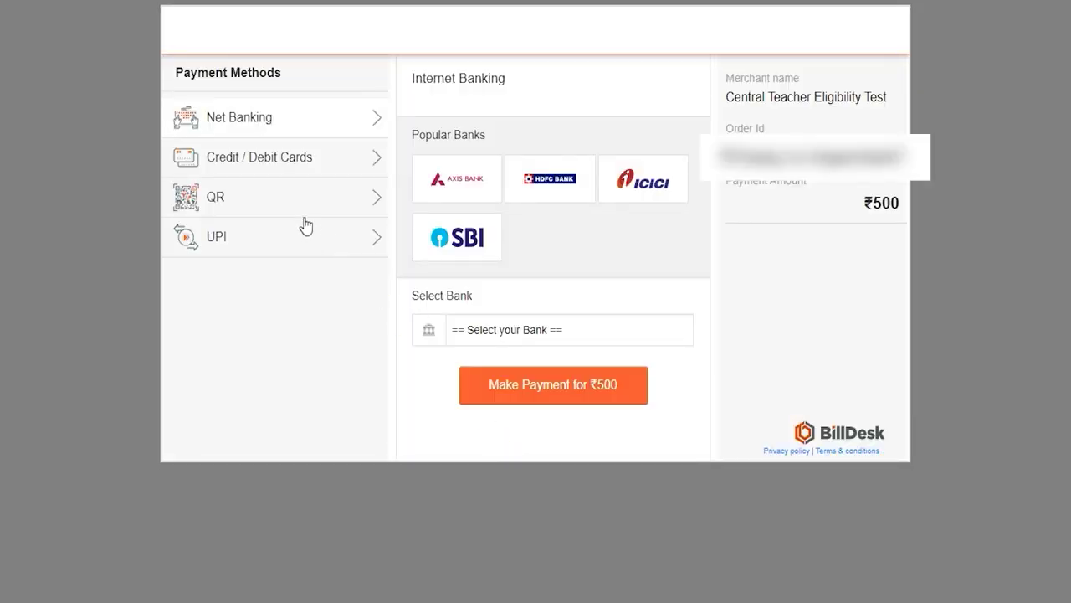
- Open the Credit/Debit Card form, visit its card number, expiry, CVV and holder fields, then advance the CTET news ticker
click(298, 158)
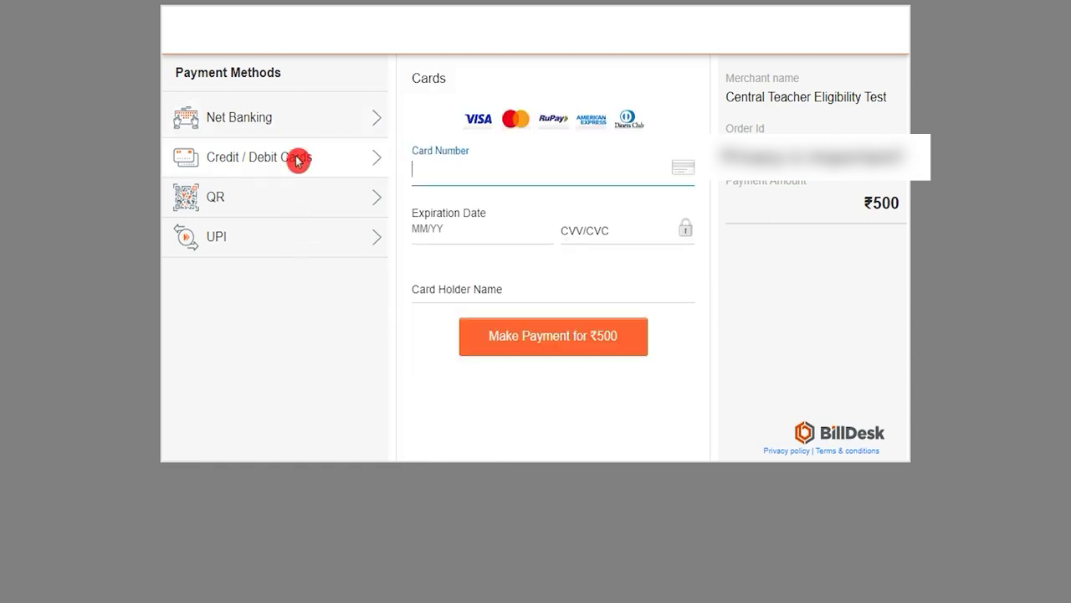
click(456, 179)
click(454, 229)
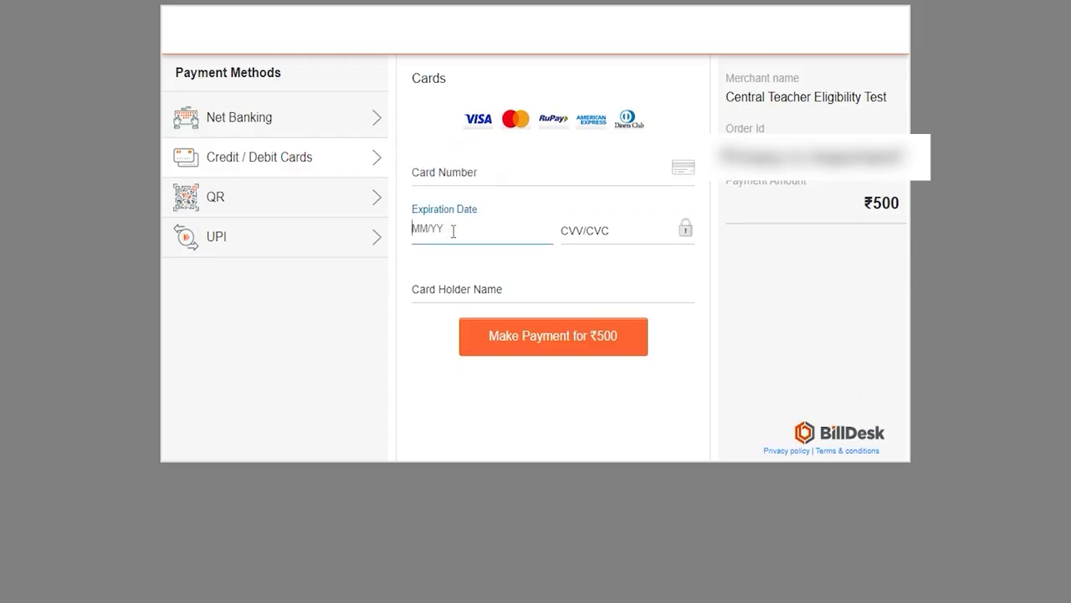
click(579, 232)
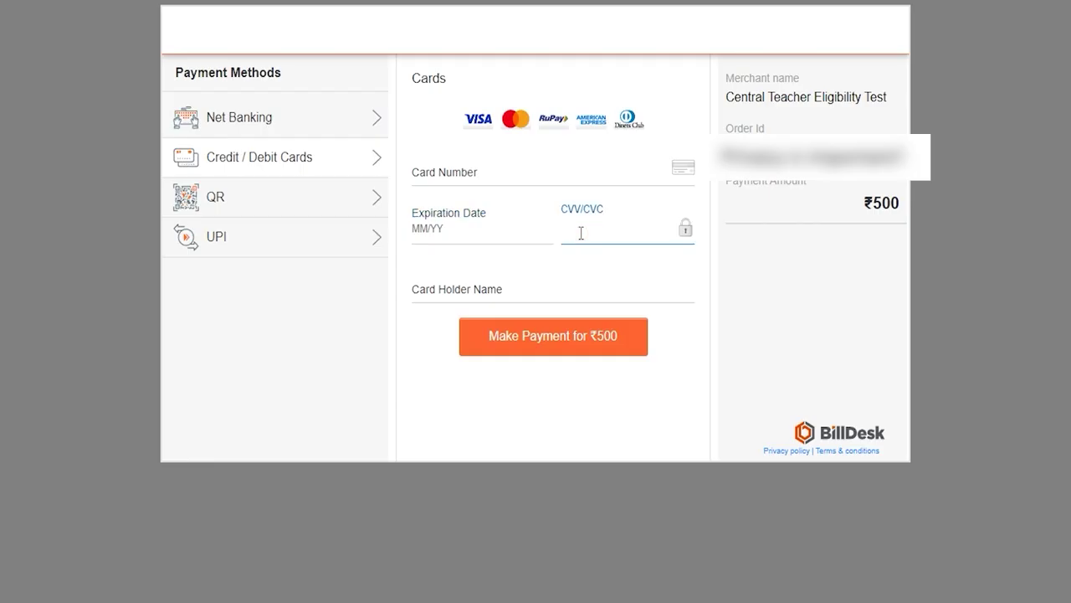
click(488, 286)
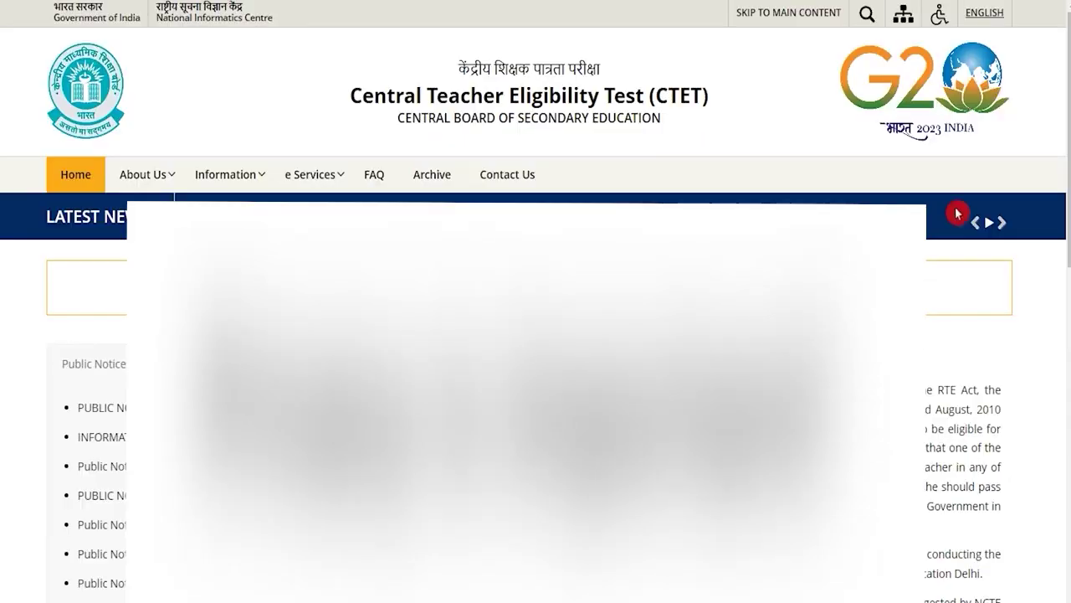
click(1004, 223)
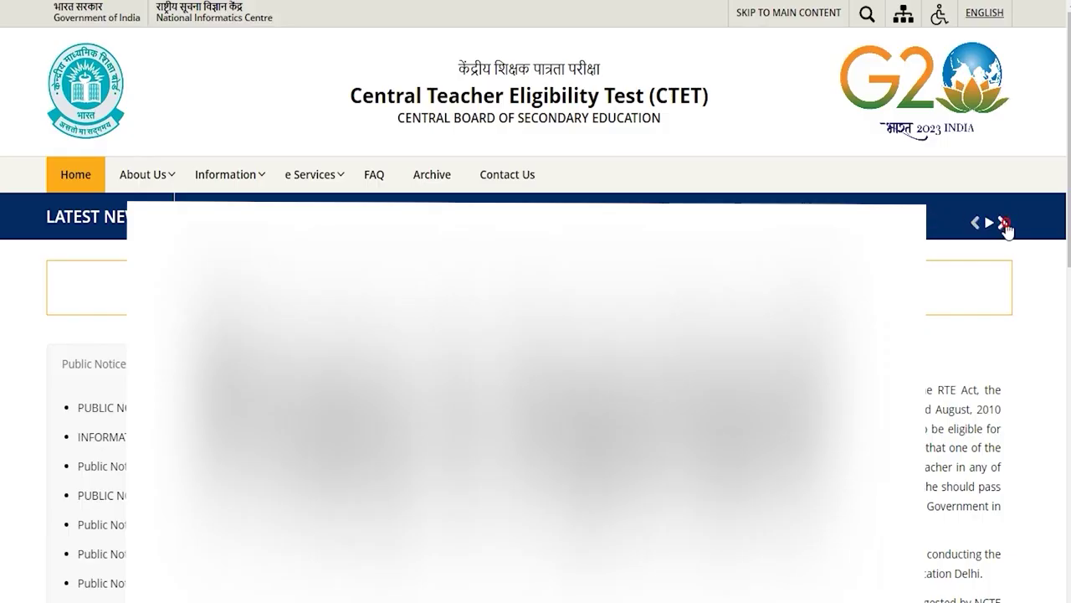